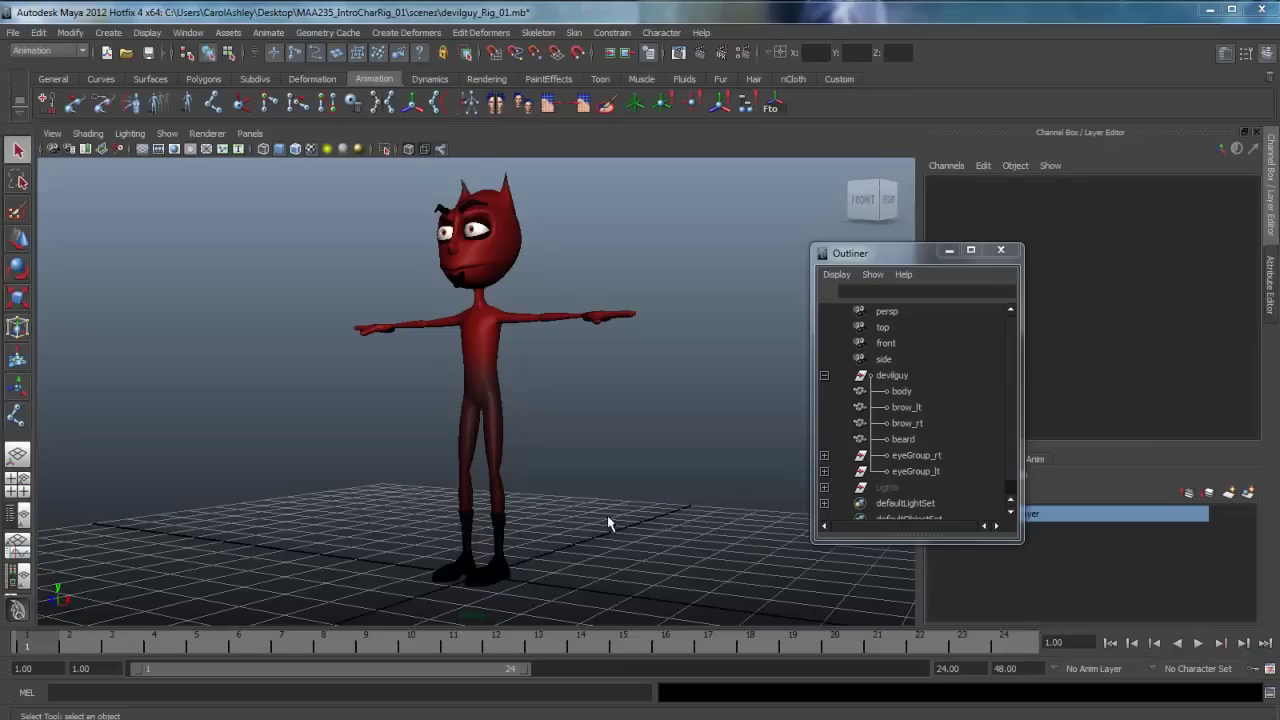
# Step: Select the devil character's body mesh and examine its wireframe and T-pose from the front and at an angle
pyautogui.moveTo(608, 519)
pyautogui.keyDown('alt'); pyautogui.mouseDown()
pyautogui.moveTo(577, 500)
pyautogui.moveTo(737, 517)
pyautogui.moveTo(554, 517)
pyautogui.moveTo(589, 514)
pyautogui.mouseUp(); pyautogui.keyUp('alt')
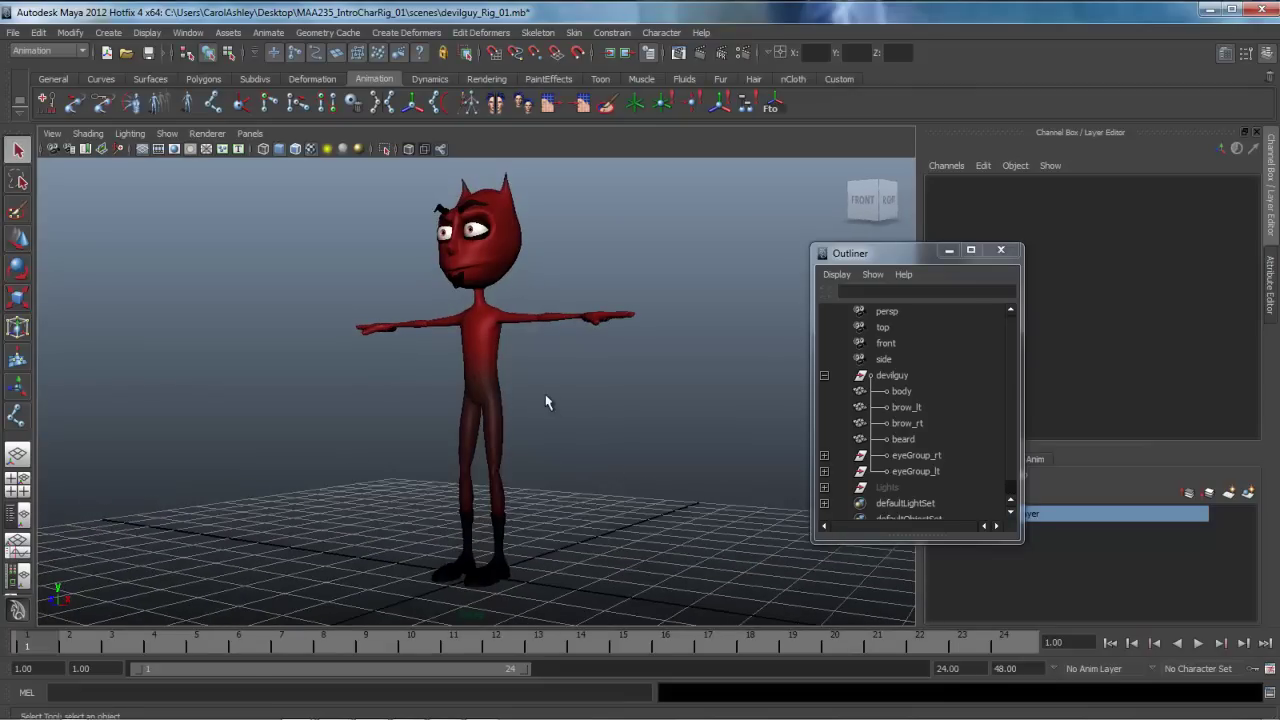
pyautogui.keyDown('alt'); pyautogui.moveTo(545, 401); pyautogui.dragTo(597, 357, button='right'); pyautogui.keyUp('alt')
pyautogui.keyDown('alt'); pyautogui.moveTo(580, 322); pyautogui.dragTo(549, 437, button='middle'); pyautogui.keyUp('alt')
pyautogui.keyDown('alt'); pyautogui.moveTo(549, 437); pyautogui.dragTo(584, 484); pyautogui.keyUp('alt')
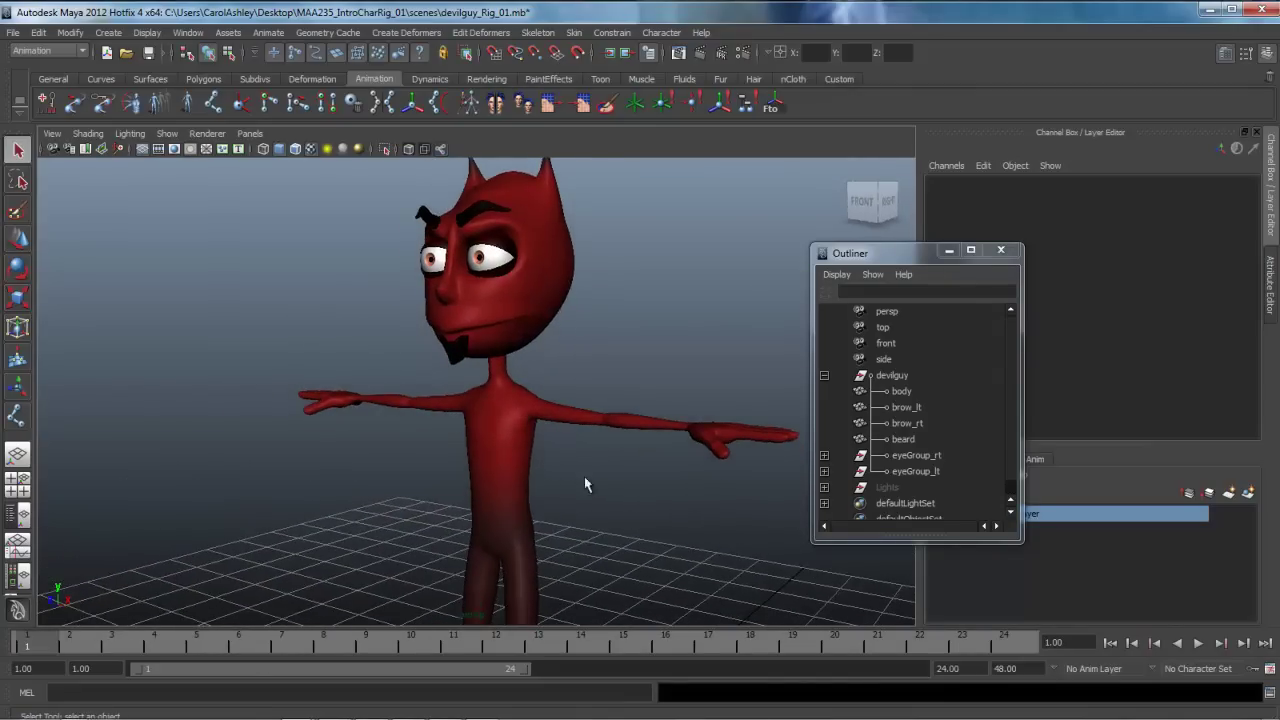
pyautogui.keyDown('alt'); pyautogui.moveTo(584, 484); pyautogui.dragTo(488, 452, button='right'); pyautogui.keyUp('alt')
pyautogui.click(488, 452)
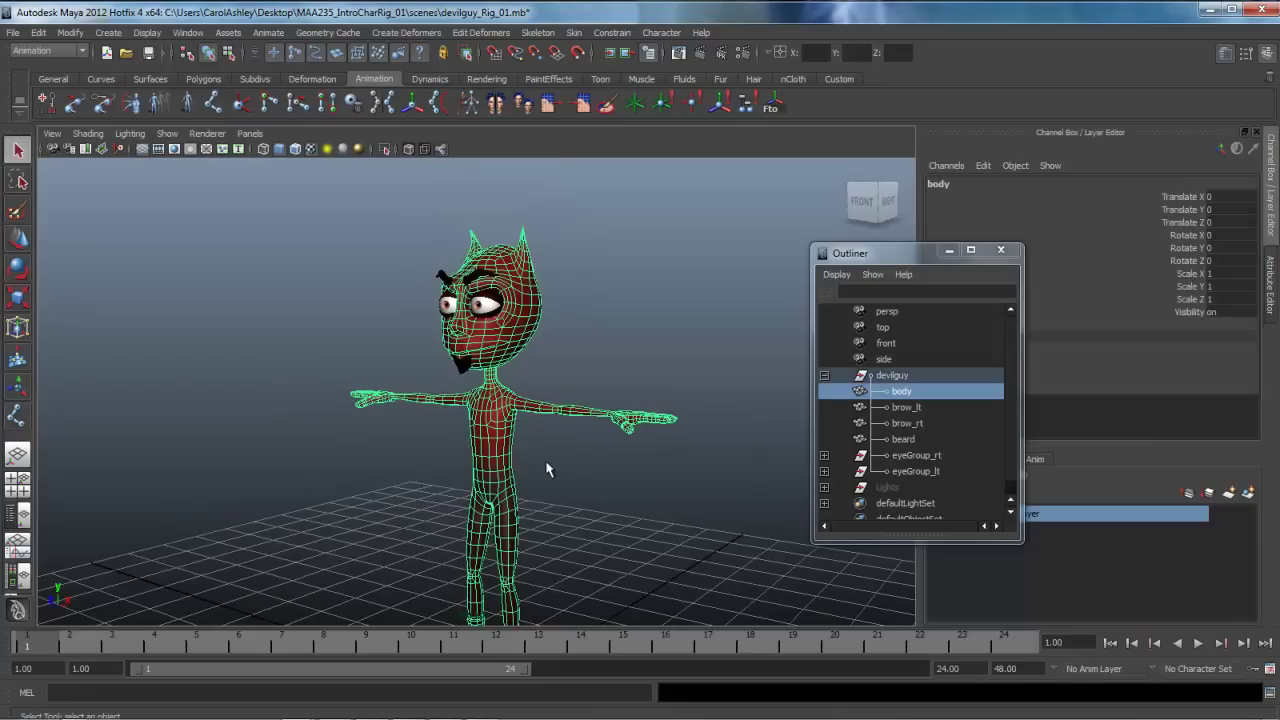
pyautogui.keyDown('alt'); pyautogui.moveTo(546, 469); pyautogui.dragTo(631, 486); pyautogui.keyUp('alt')
pyautogui.keyDown('alt'); pyautogui.moveTo(631, 486); pyautogui.dragTo(631, 412, button='middle'); pyautogui.keyUp('alt')
pyautogui.keyDown('alt'); pyautogui.moveTo(531, 483); pyautogui.dragTo(631, 520, button='right'); pyautogui.keyUp('alt')
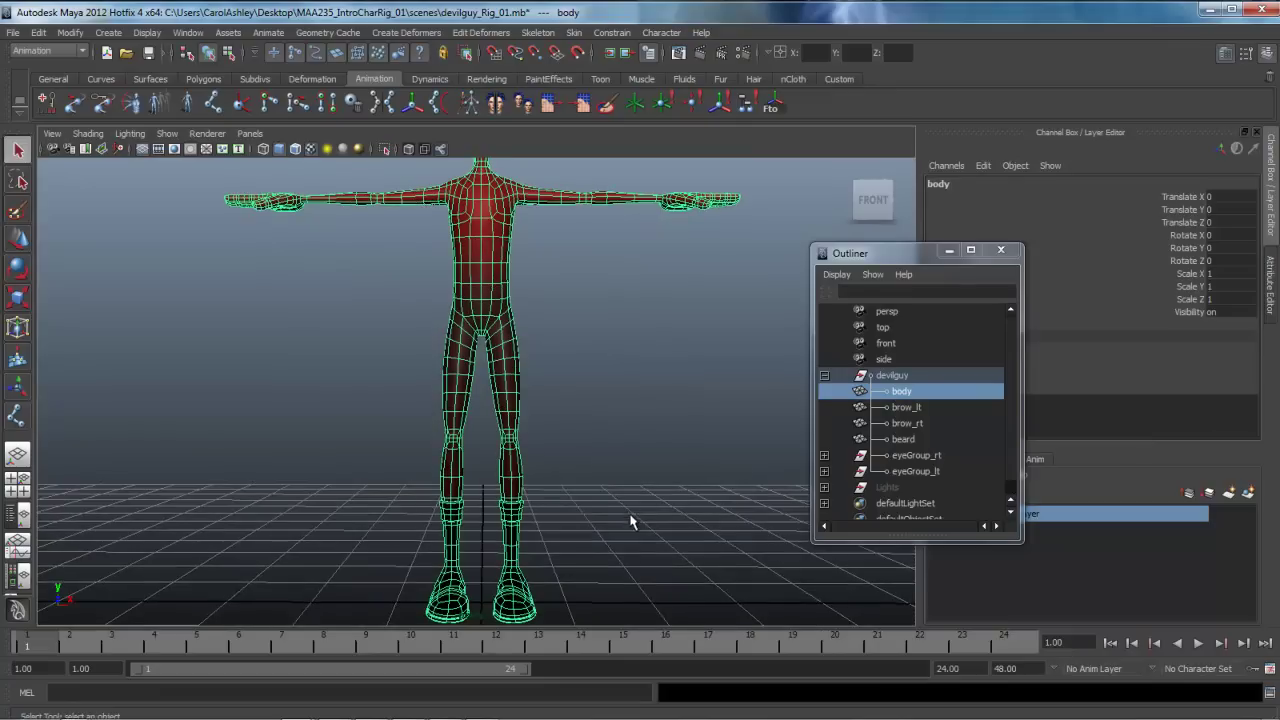
pyautogui.keyDown('alt'); pyautogui.moveTo(631, 520); pyautogui.dragTo(607, 470); pyautogui.keyUp('alt')
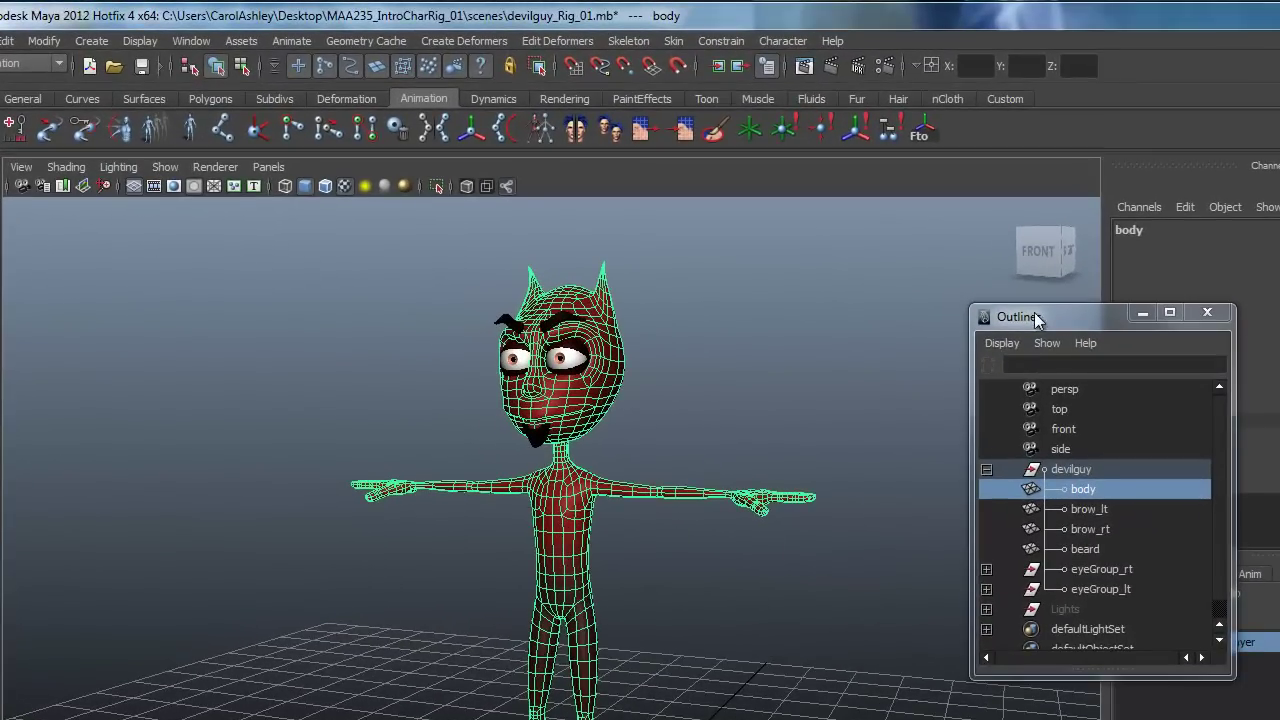
# Step: Freeze the transformations of the body mesh and delete its construction history
pyautogui.moveTo(1034, 316); pyautogui.dragTo(1028, 304)
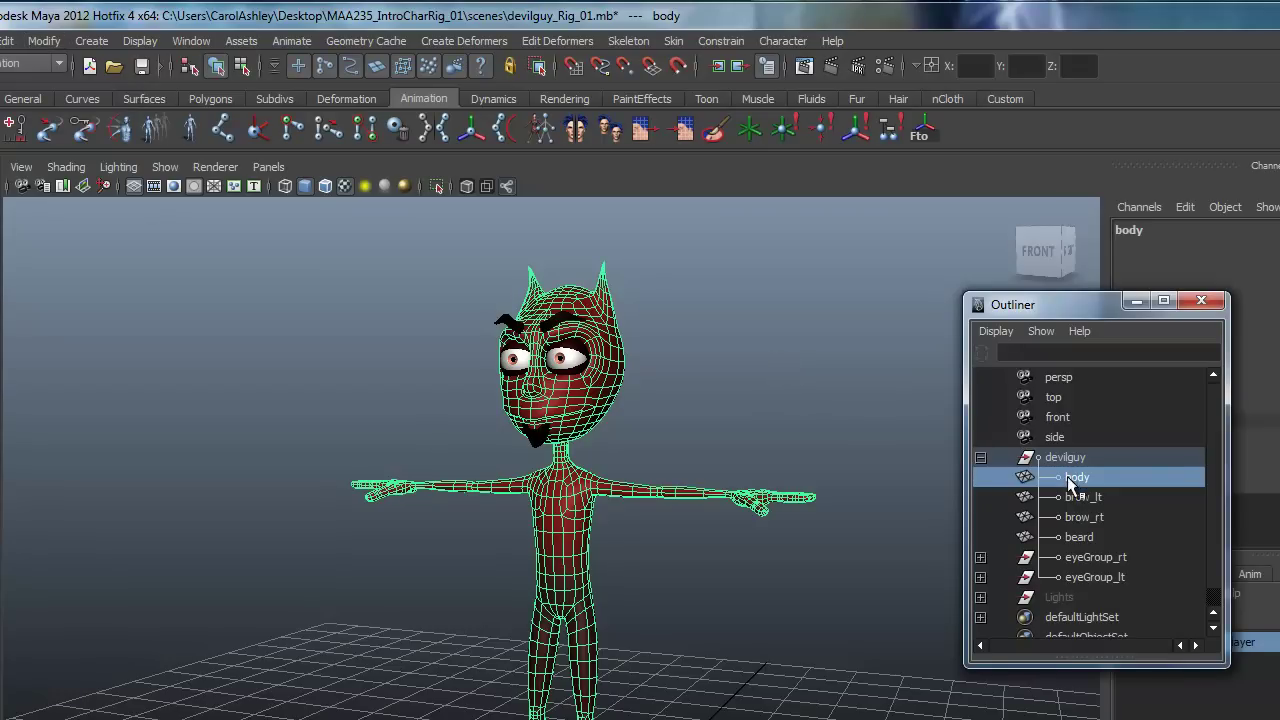
pyautogui.moveTo(1060, 304); pyautogui.dragTo(1074, 274)
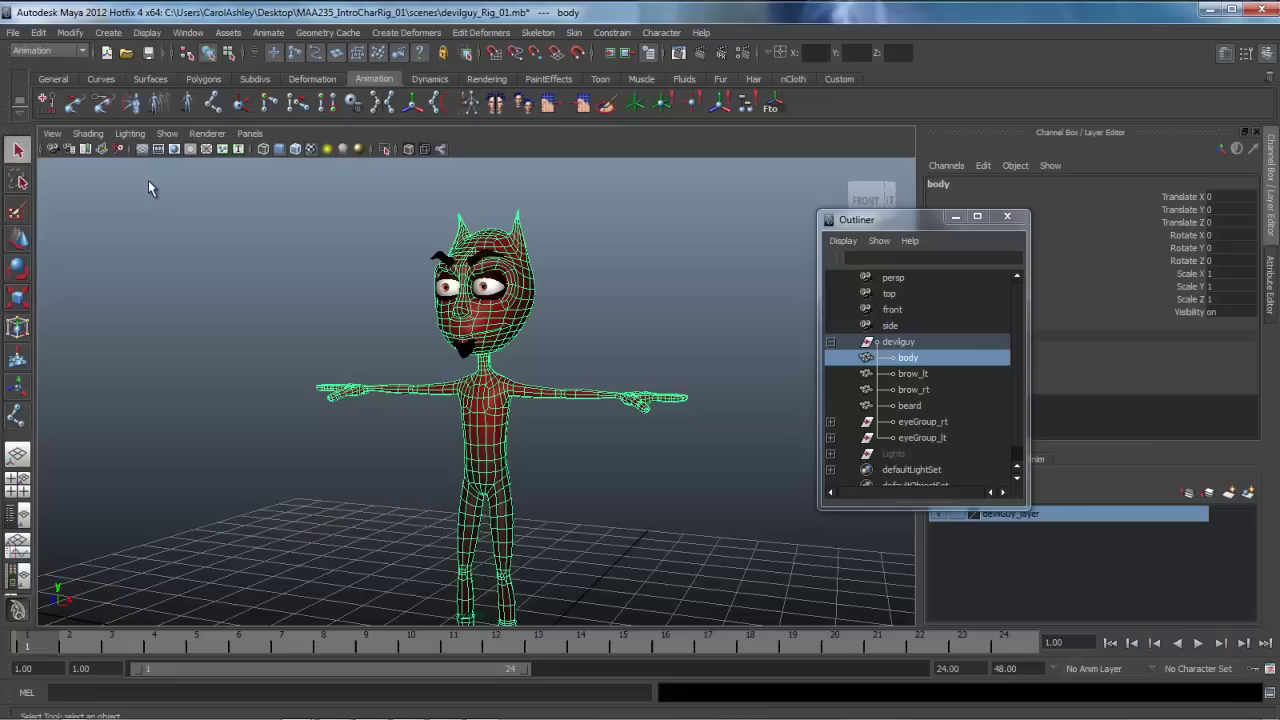
pyautogui.click(70, 33)
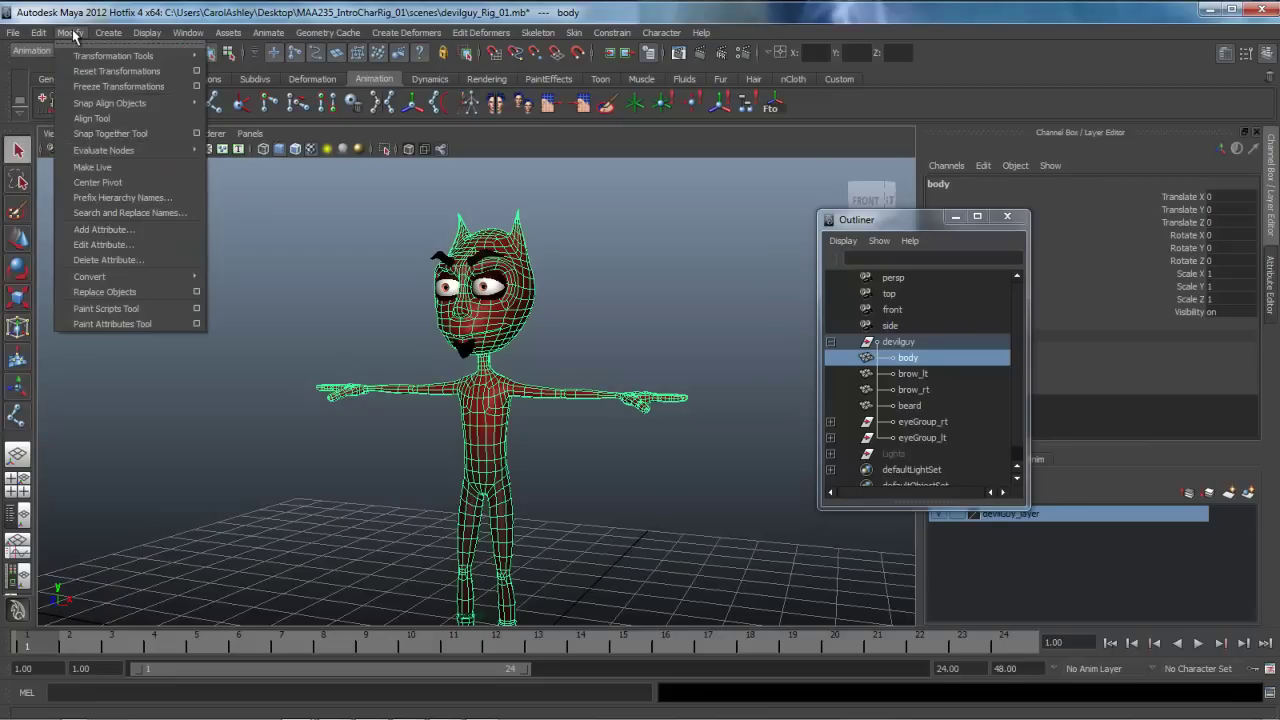
pyautogui.click(118, 87)
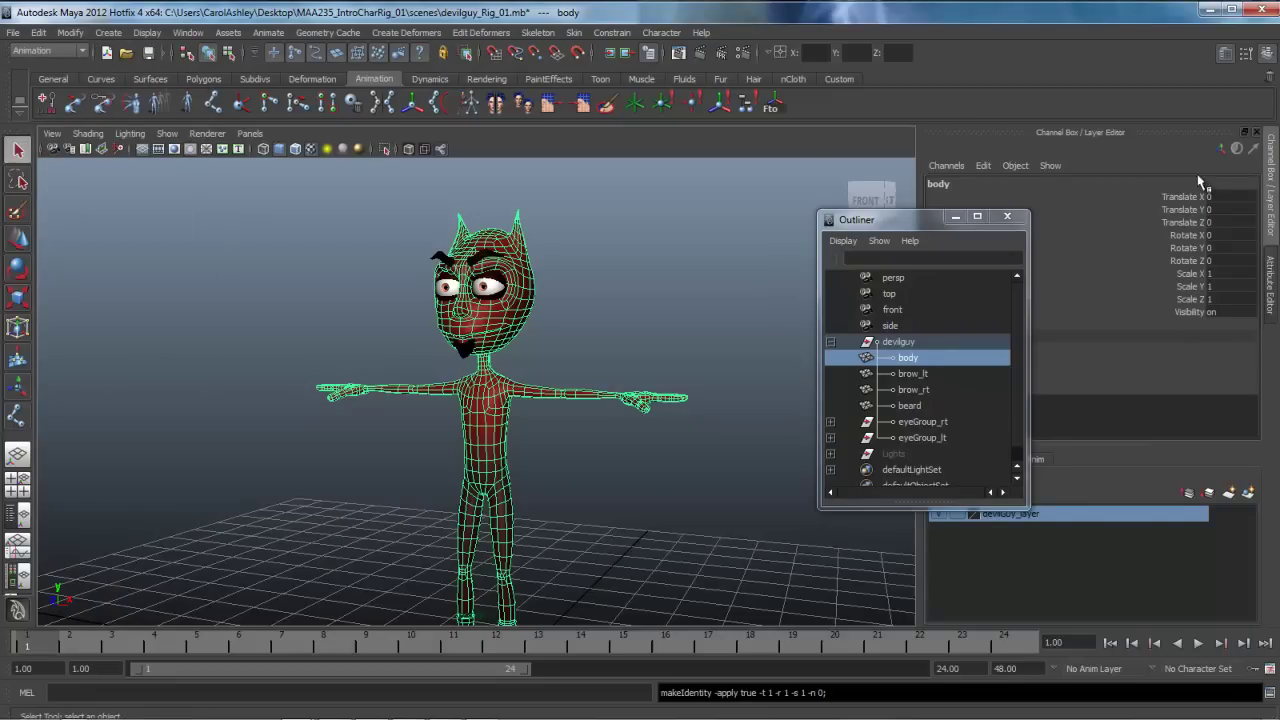
pyautogui.click(38, 33)
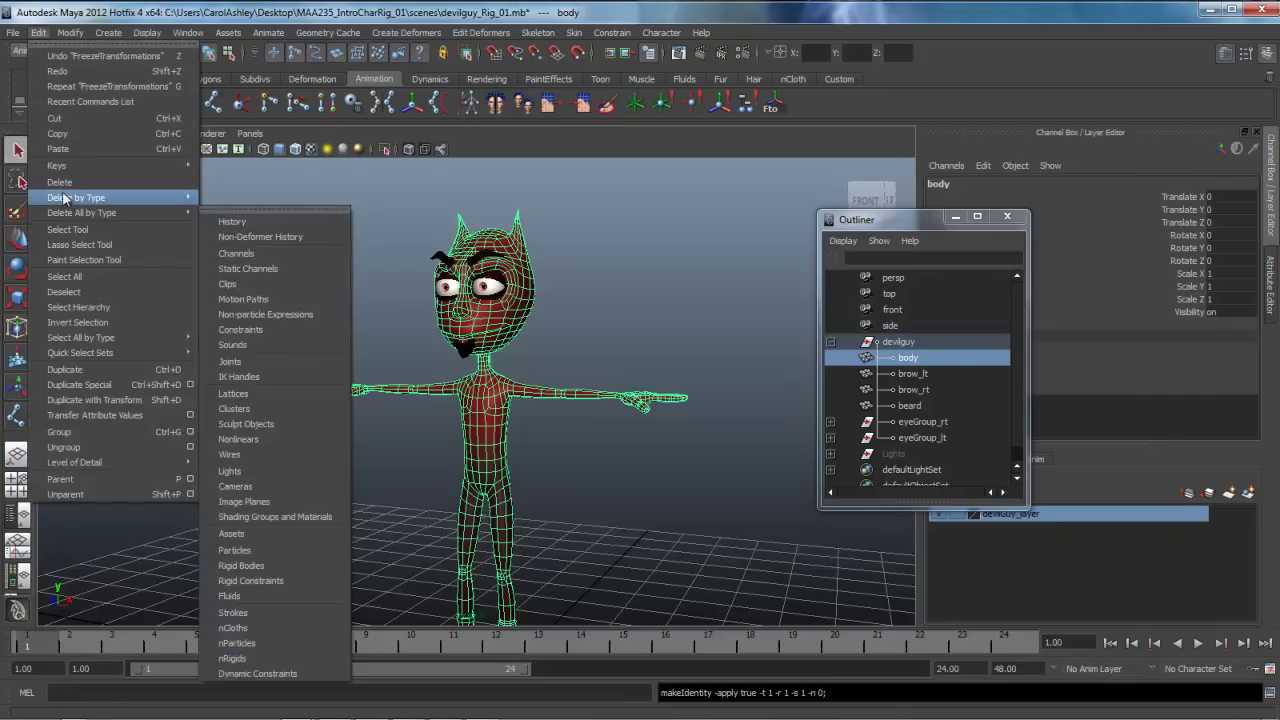
pyautogui.moveTo(65, 202)
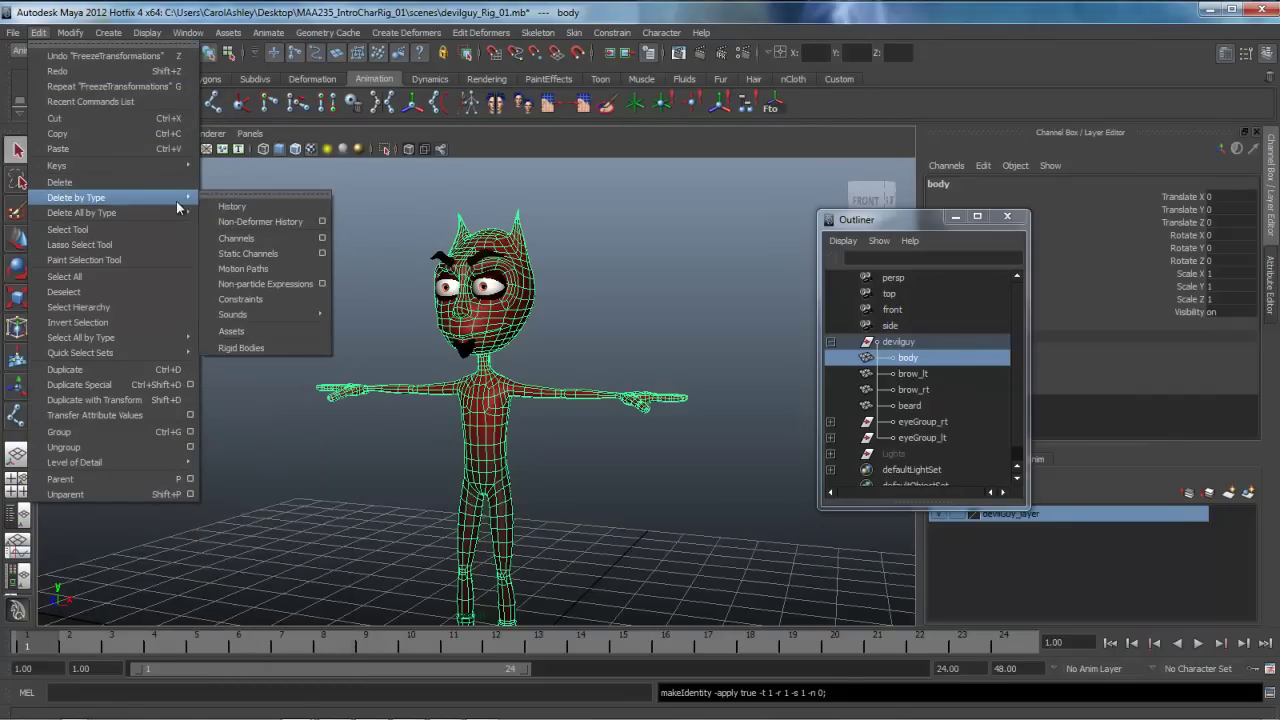
pyautogui.click(233, 207)
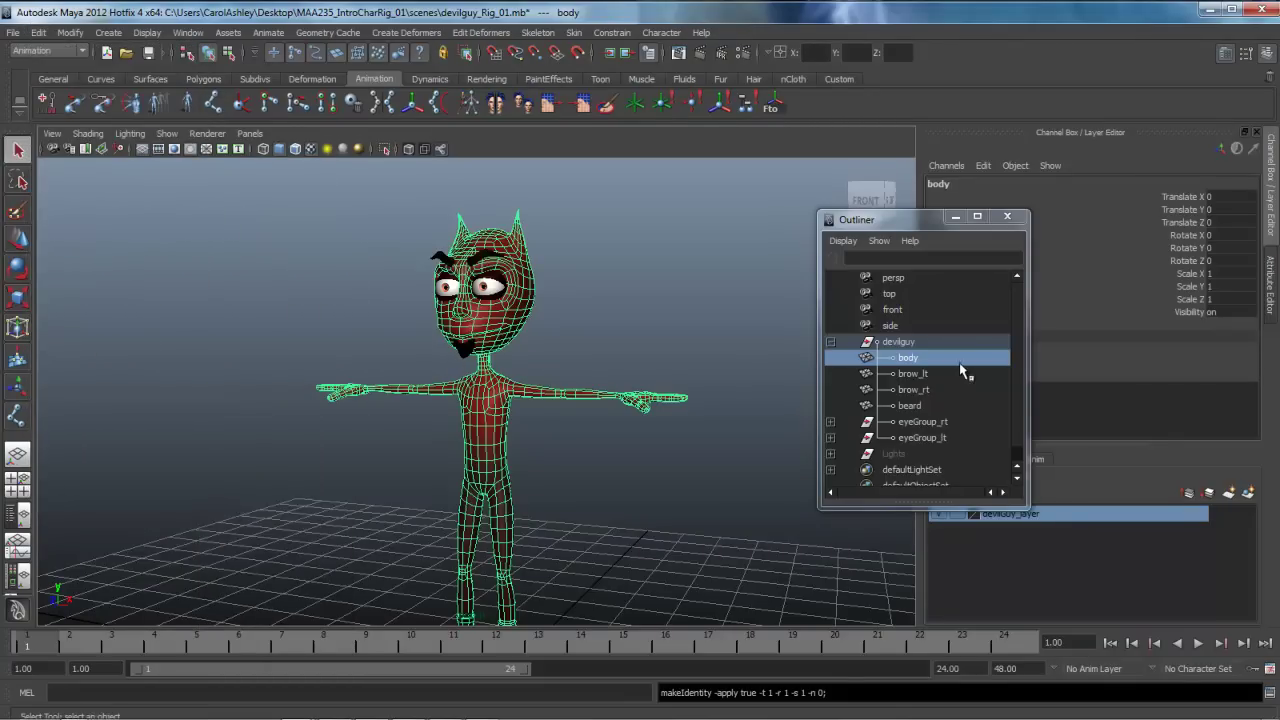
# Step: Delete the construction history of brow_lt, brow_rt and beard together, and freeze their transformations
pyautogui.click(925, 376)
pyautogui.keyDown('ctrl'); pyautogui.click(925, 392); pyautogui.keyUp('ctrl')
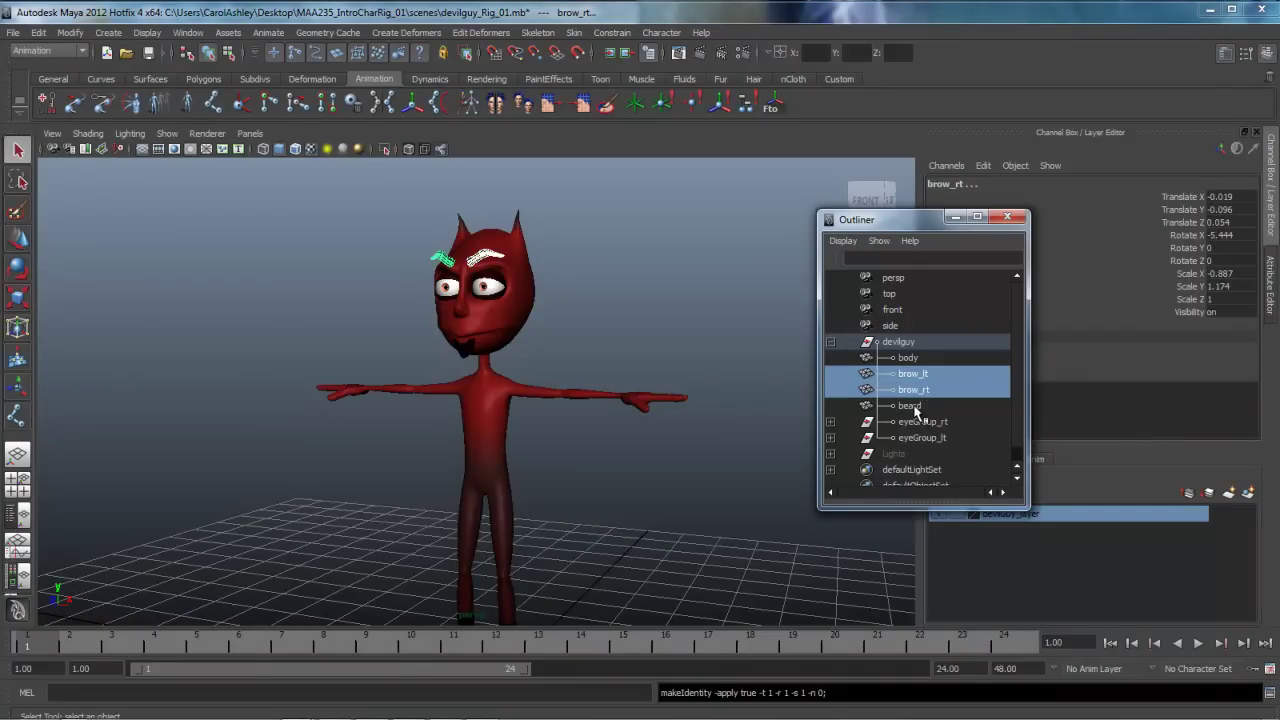
pyautogui.keyDown('ctrl'); pyautogui.click(915, 408); pyautogui.keyUp('ctrl')
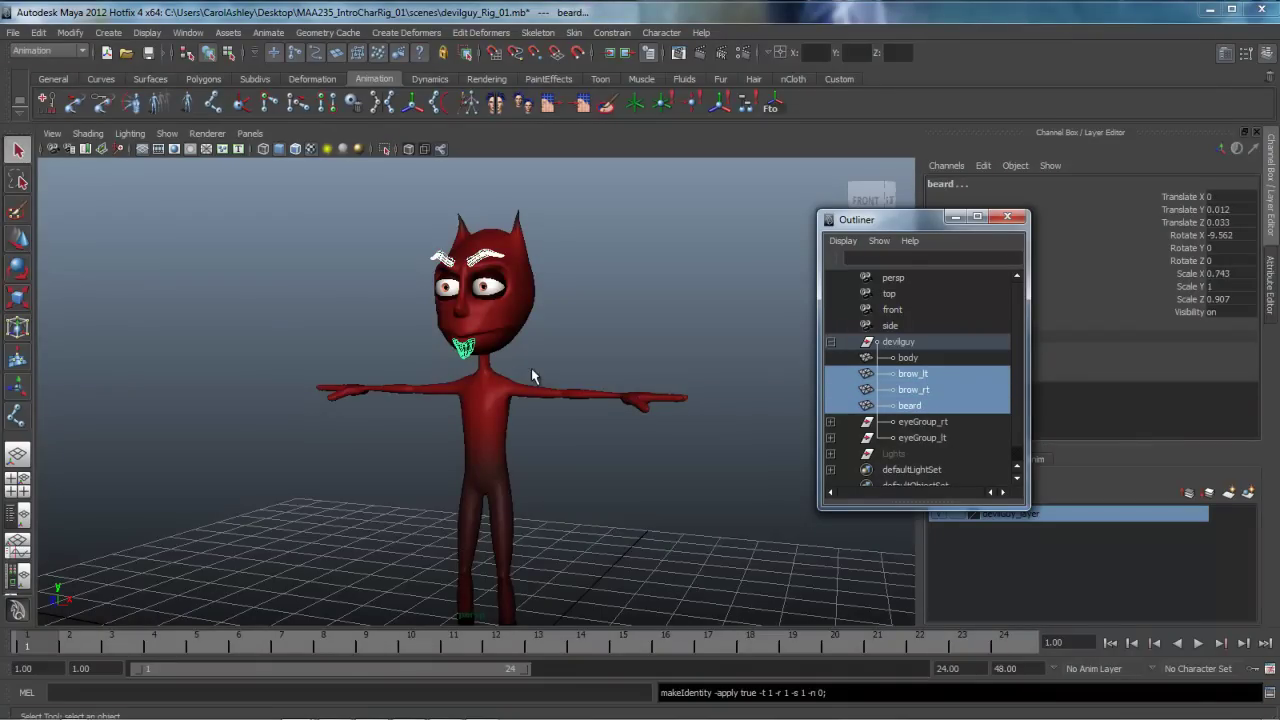
pyautogui.click(38, 32)
pyautogui.moveTo(95, 203)
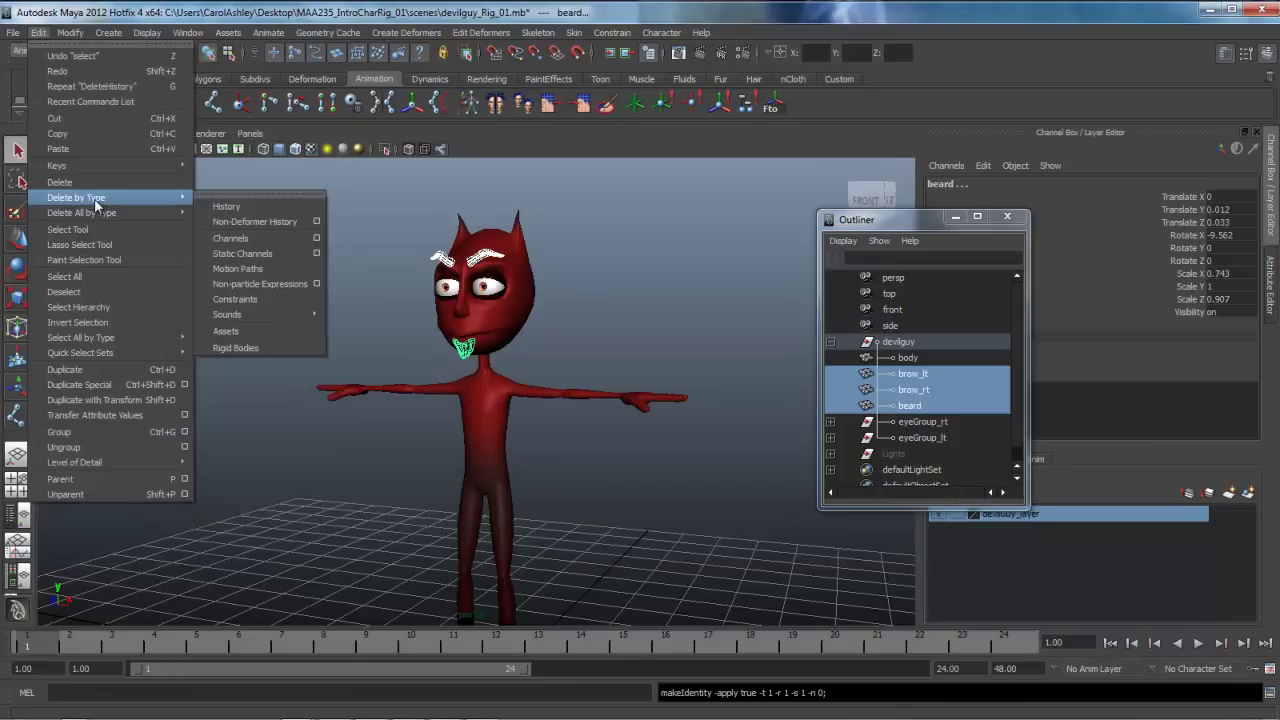
pyautogui.click(220, 205)
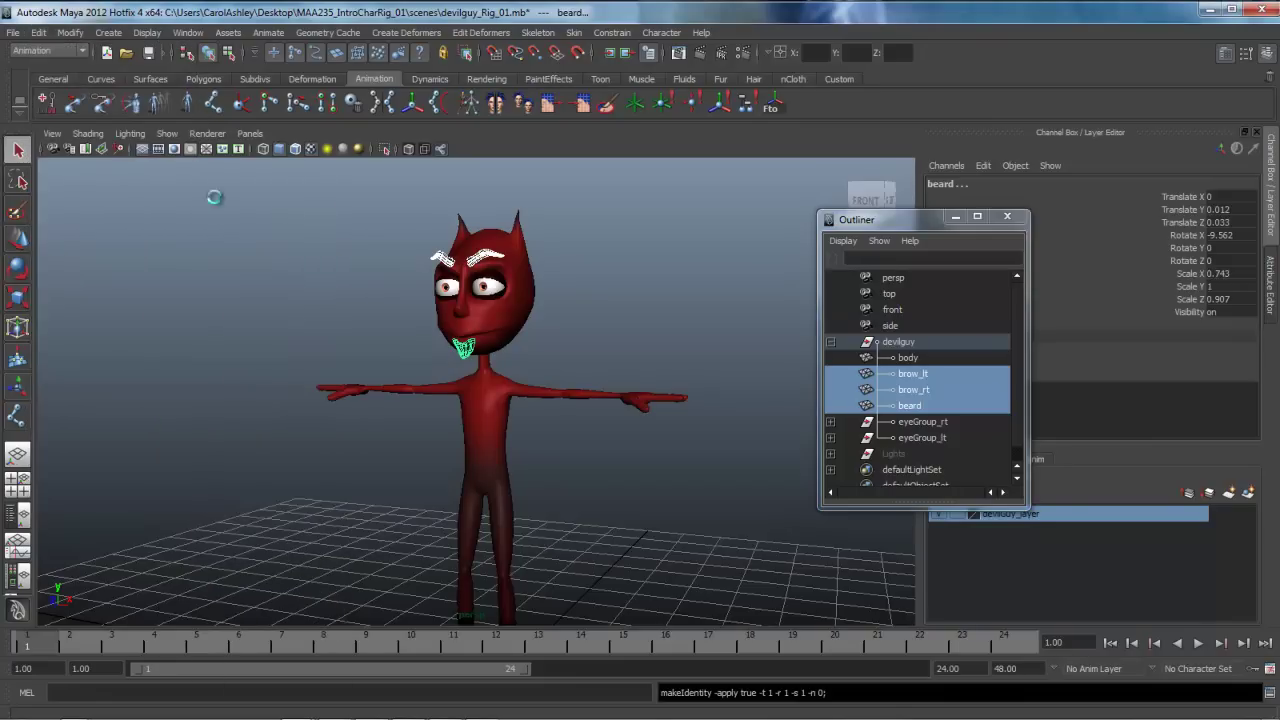
pyautogui.click(70, 32)
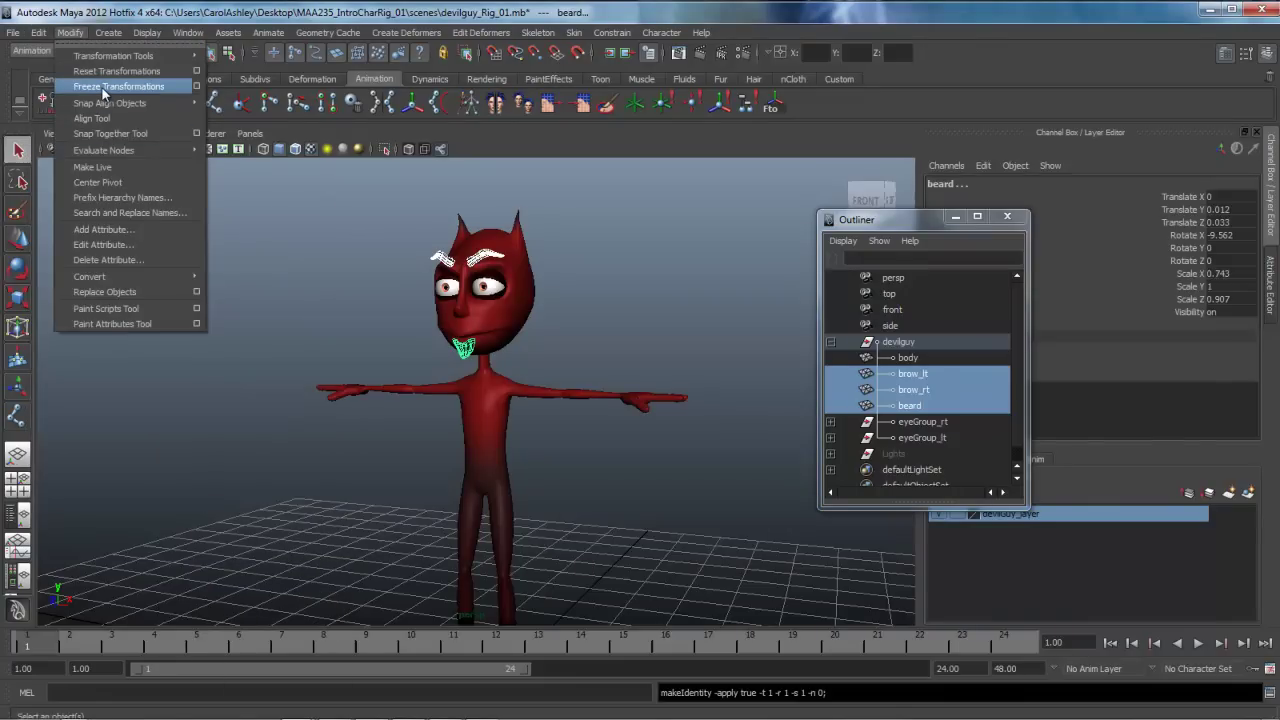
pyautogui.click(104, 87)
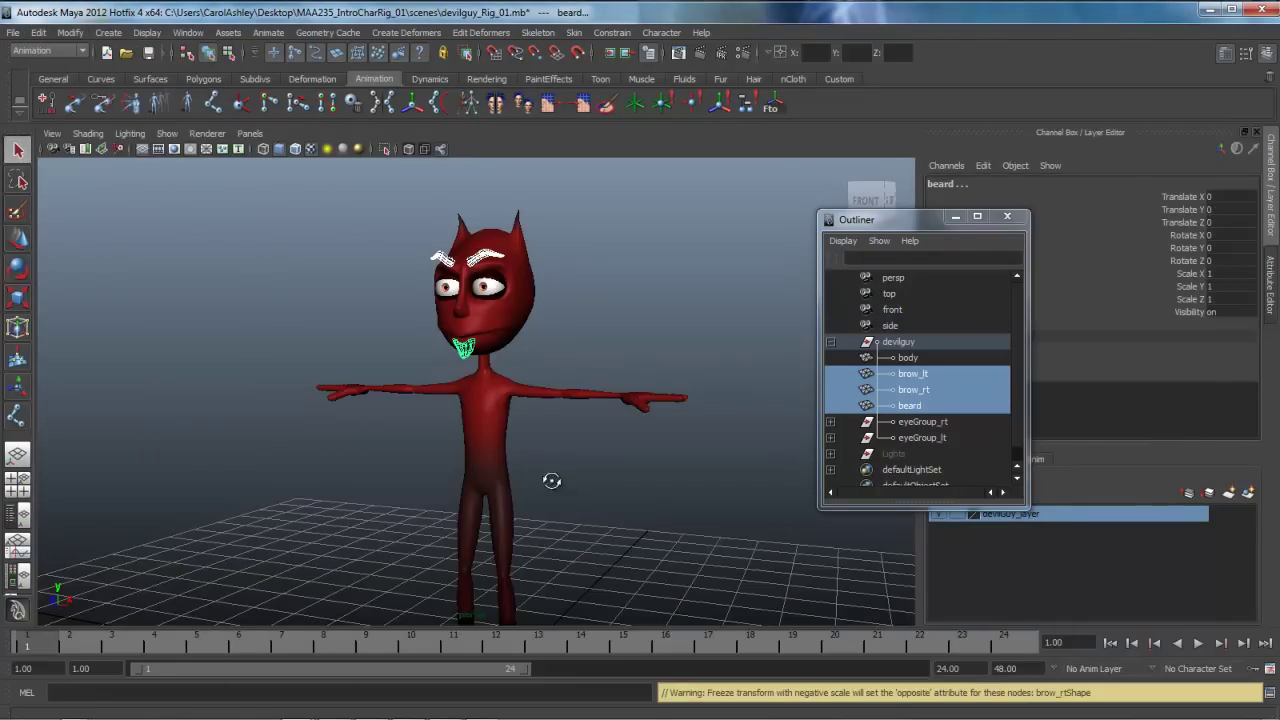
pyautogui.keyDown('alt'); pyautogui.moveTo(551, 480); pyautogui.dragTo(594, 475); pyautogui.keyUp('alt')
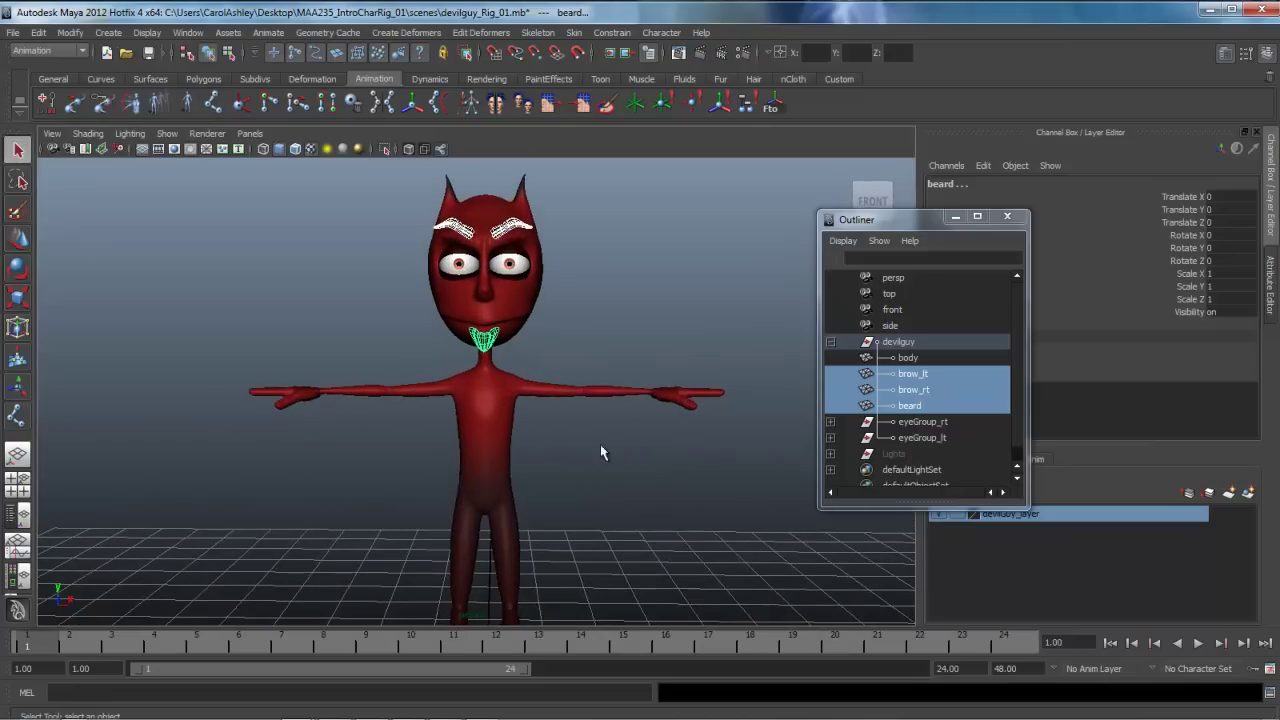
# Step: Freeze the transformations of the two eye groups, eyeGroup_rt and eyeGroup_lt
pyautogui.click(918, 423)
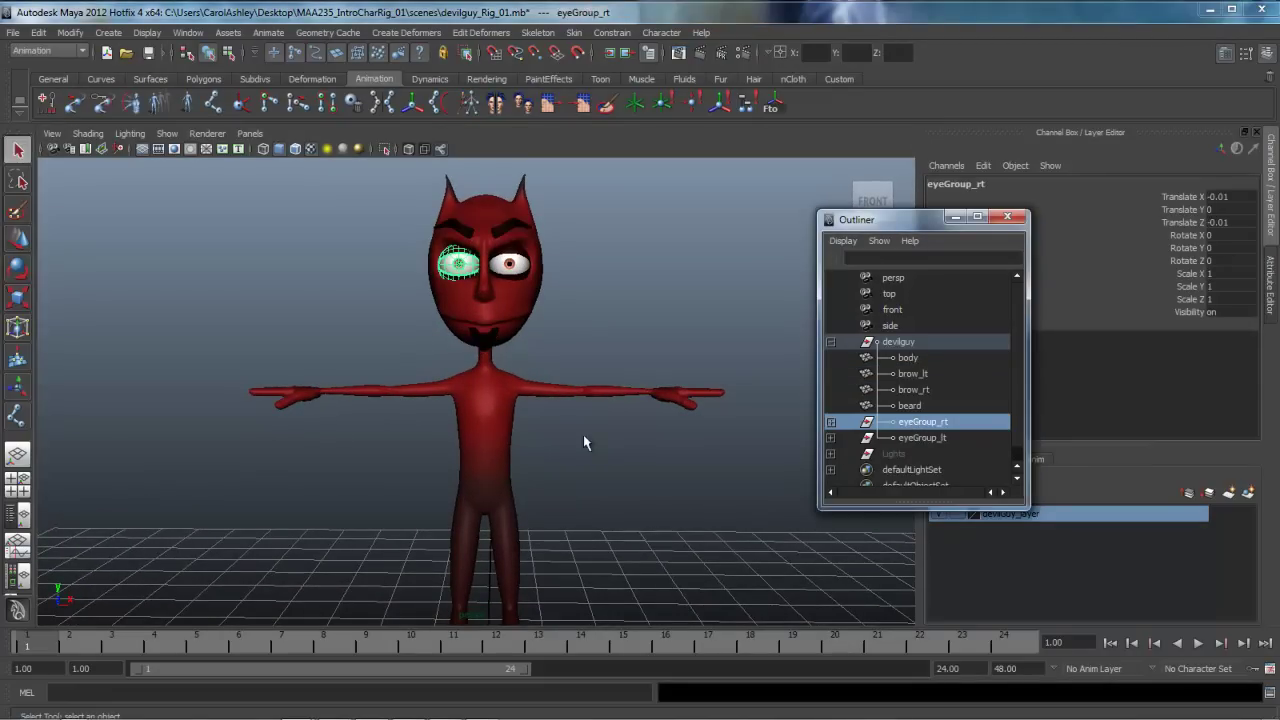
pyautogui.keyDown('alt'); pyautogui.moveTo(585, 442); pyautogui.dragTo(605, 470); pyautogui.keyUp('alt')
pyautogui.moveTo(882, 224); pyautogui.dragTo(838, 206)
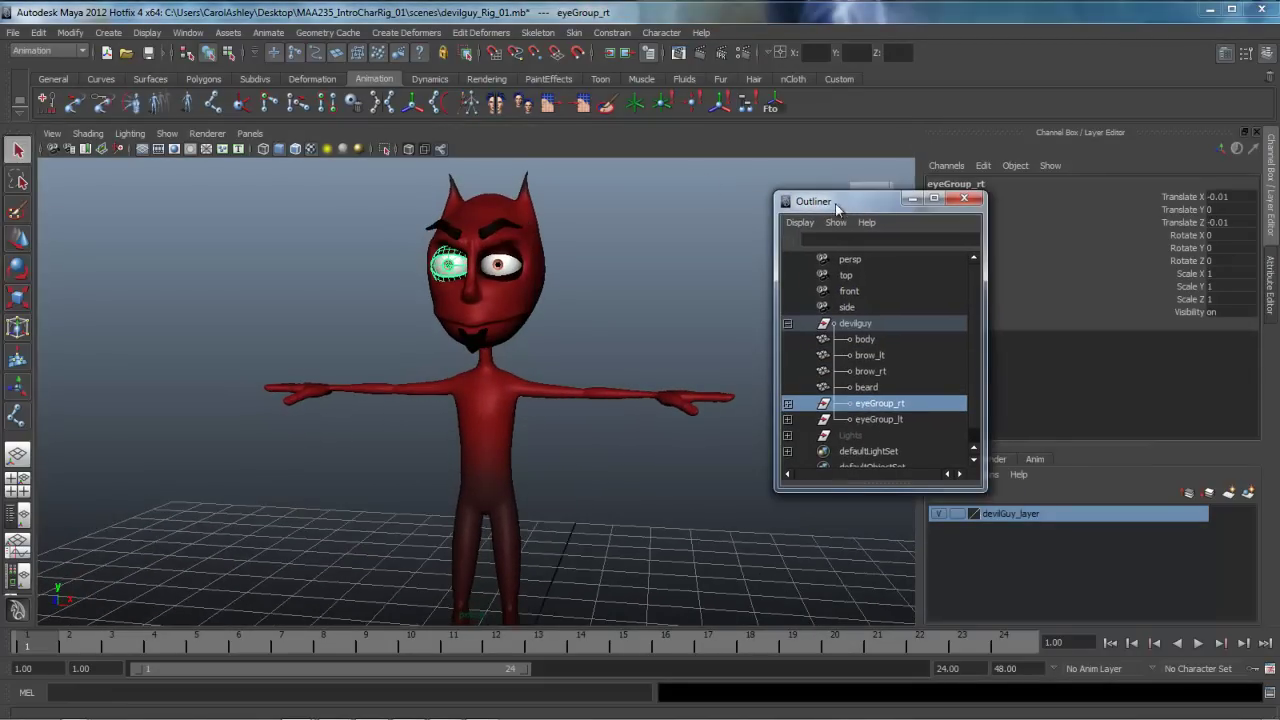
pyautogui.keyDown('ctrl'); pyautogui.click(876, 420); pyautogui.keyUp('ctrl')
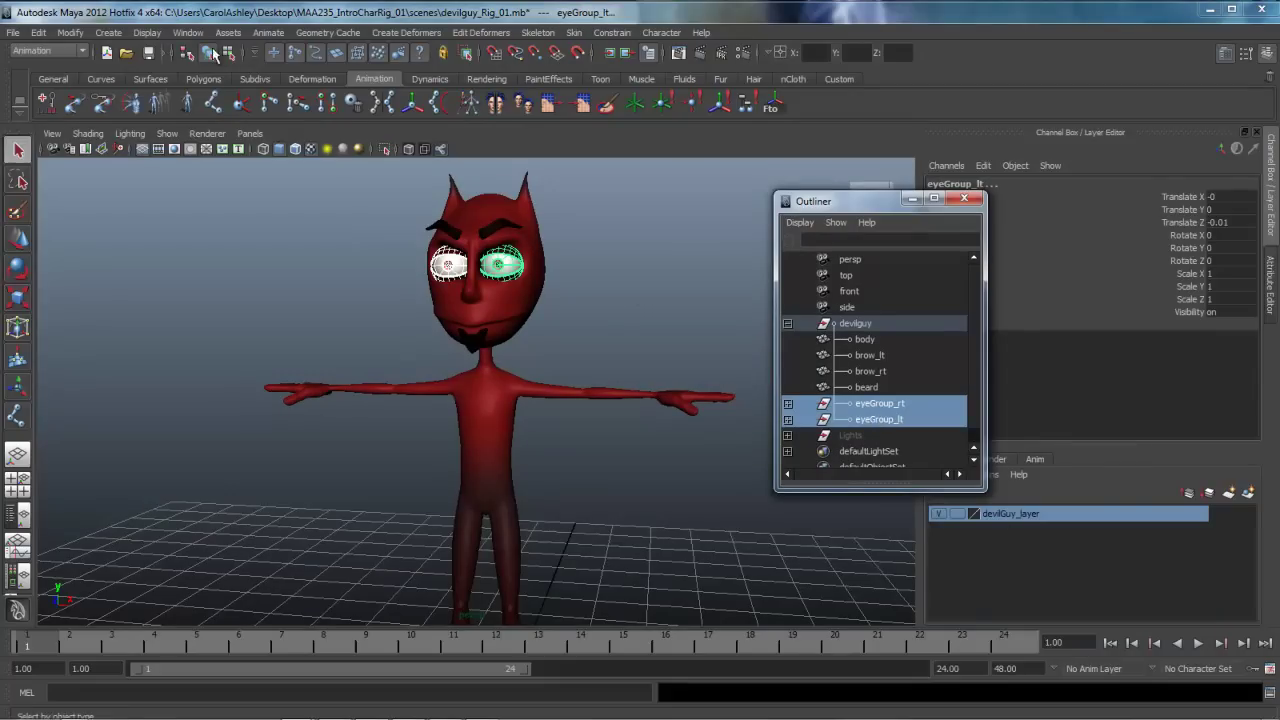
pyautogui.click(72, 32)
pyautogui.click(106, 87)
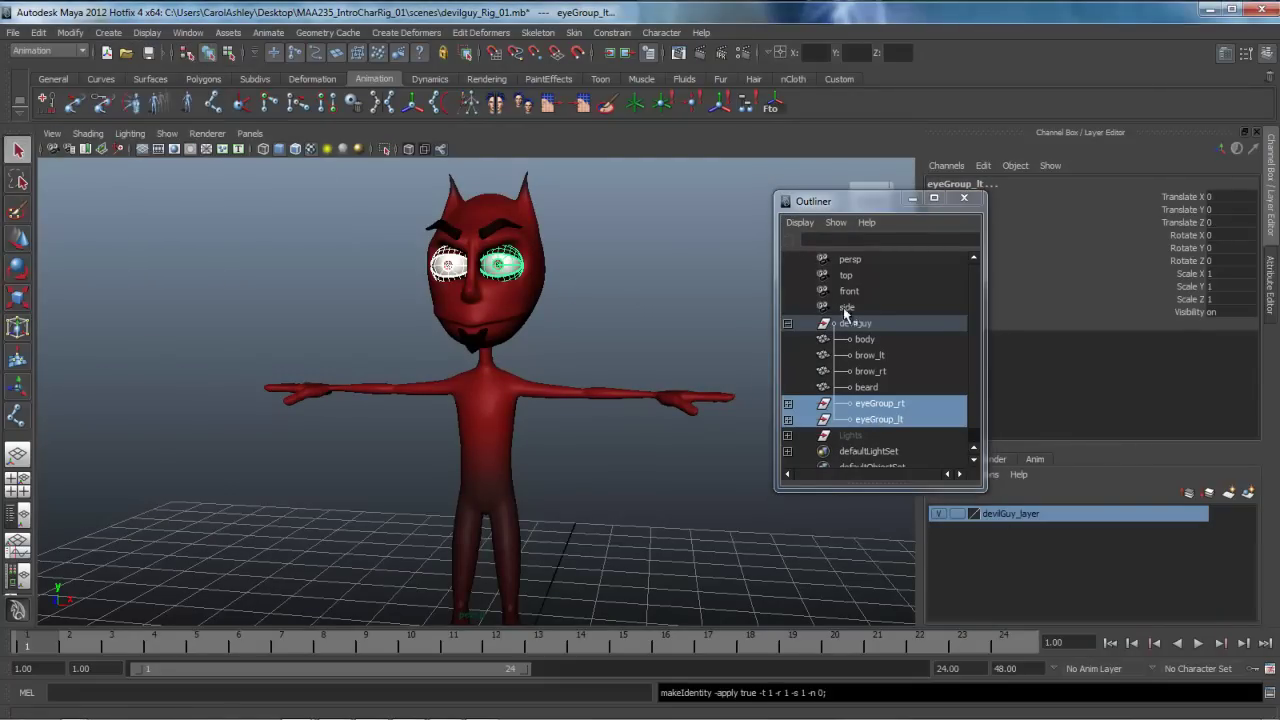
# Step: Examine the left eye's surfaces and the contents of eyeGroup_lt in the Outliner, then close the Outliner
pyautogui.moveTo(865, 202); pyautogui.dragTo(783, 172)
pyautogui.click(506, 278)
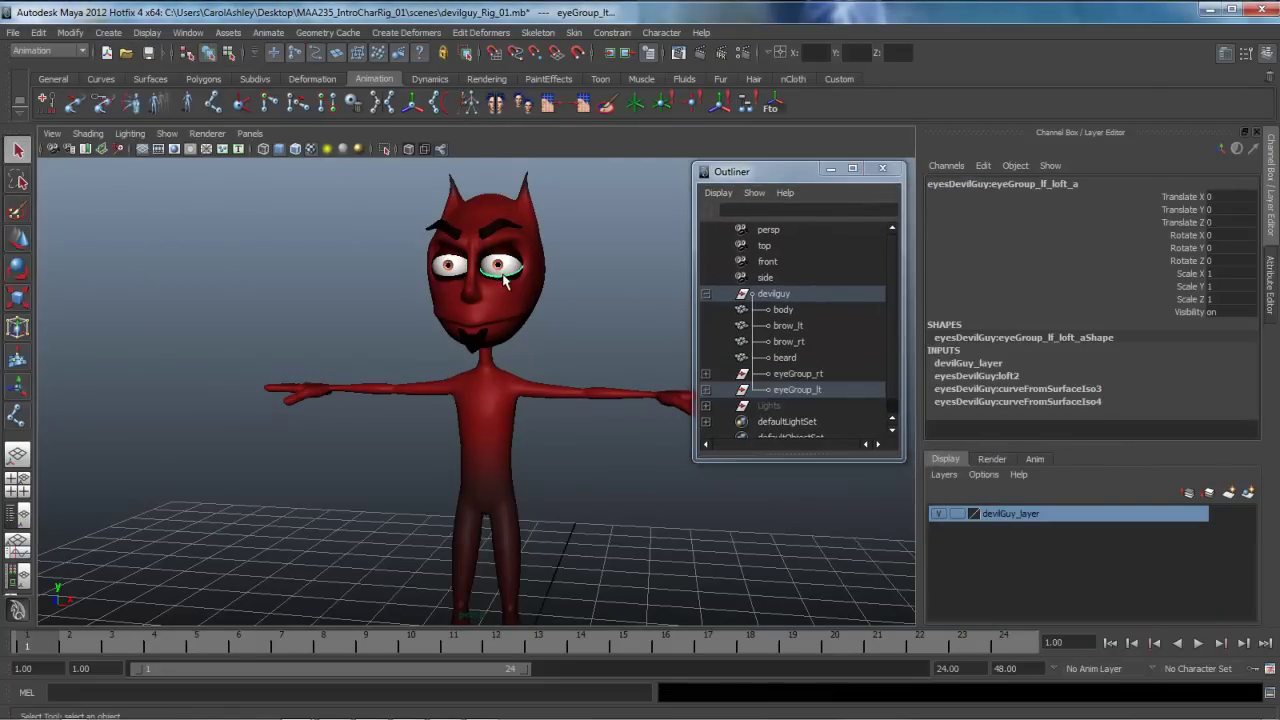
pyautogui.click(517, 261)
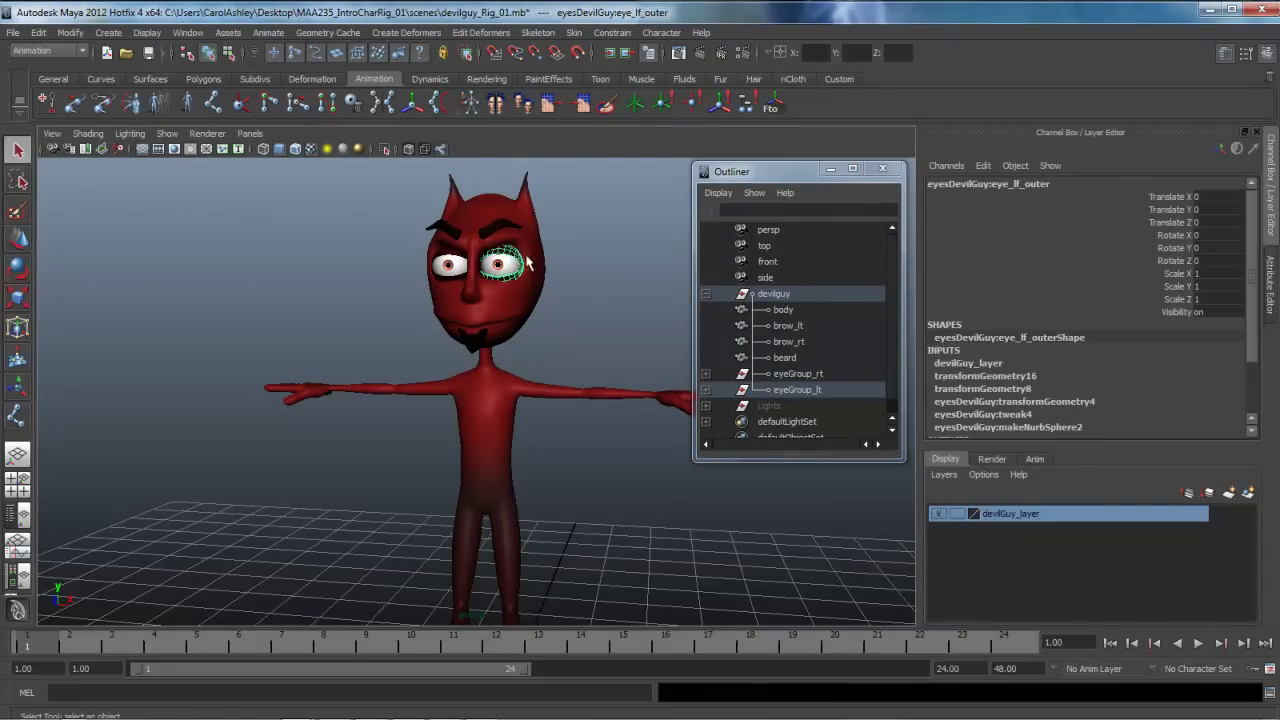
pyautogui.click(706, 390)
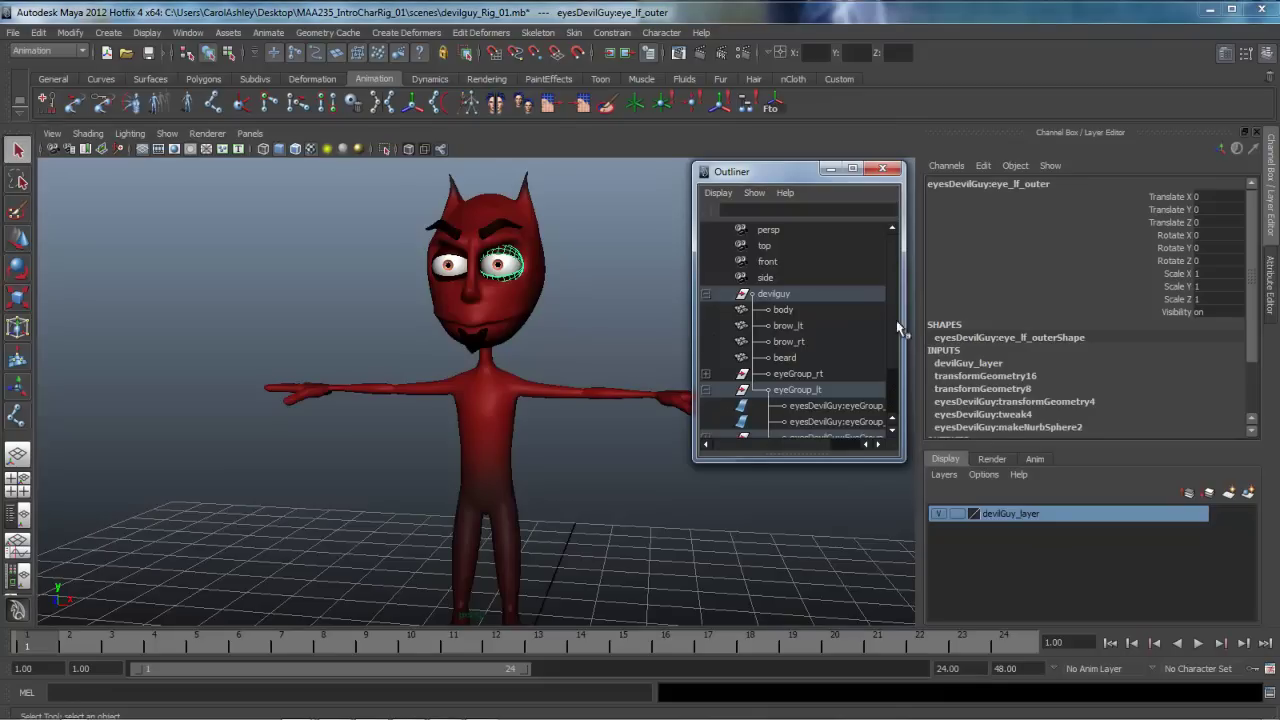
pyautogui.moveTo(864, 459); pyautogui.dragTo(865, 575)
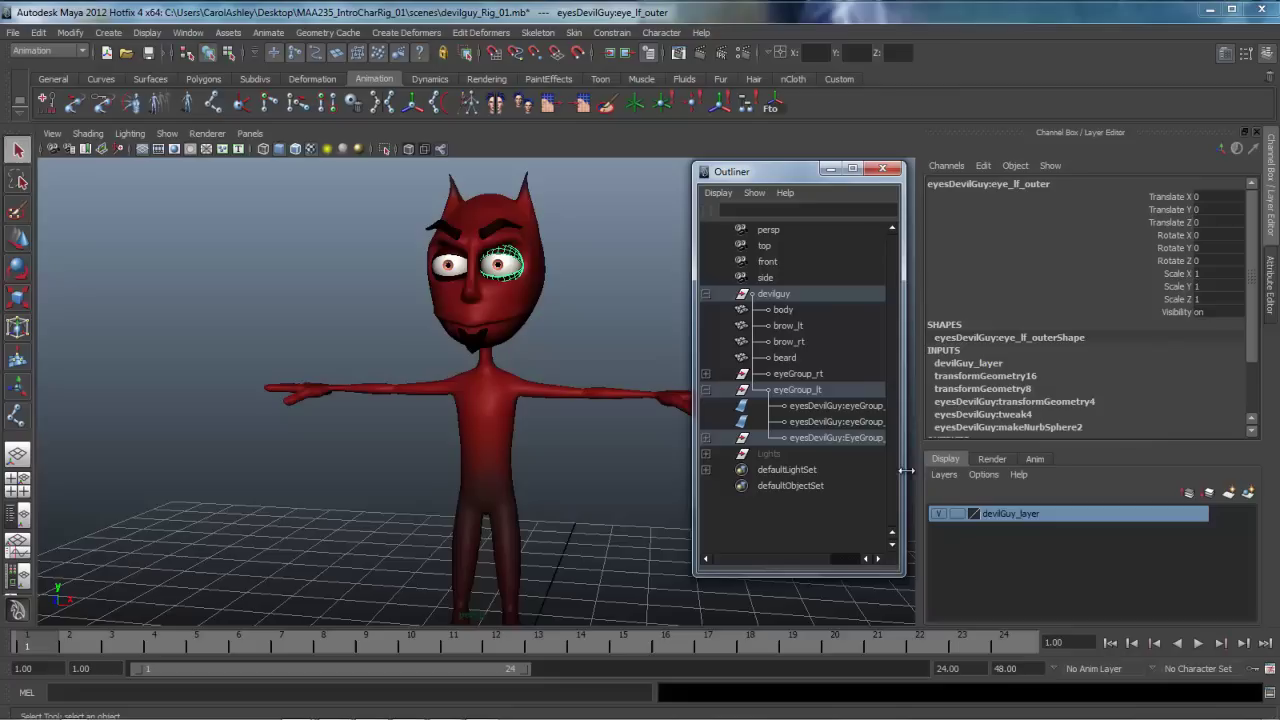
pyautogui.moveTo(907, 471); pyautogui.dragTo(928, 471)
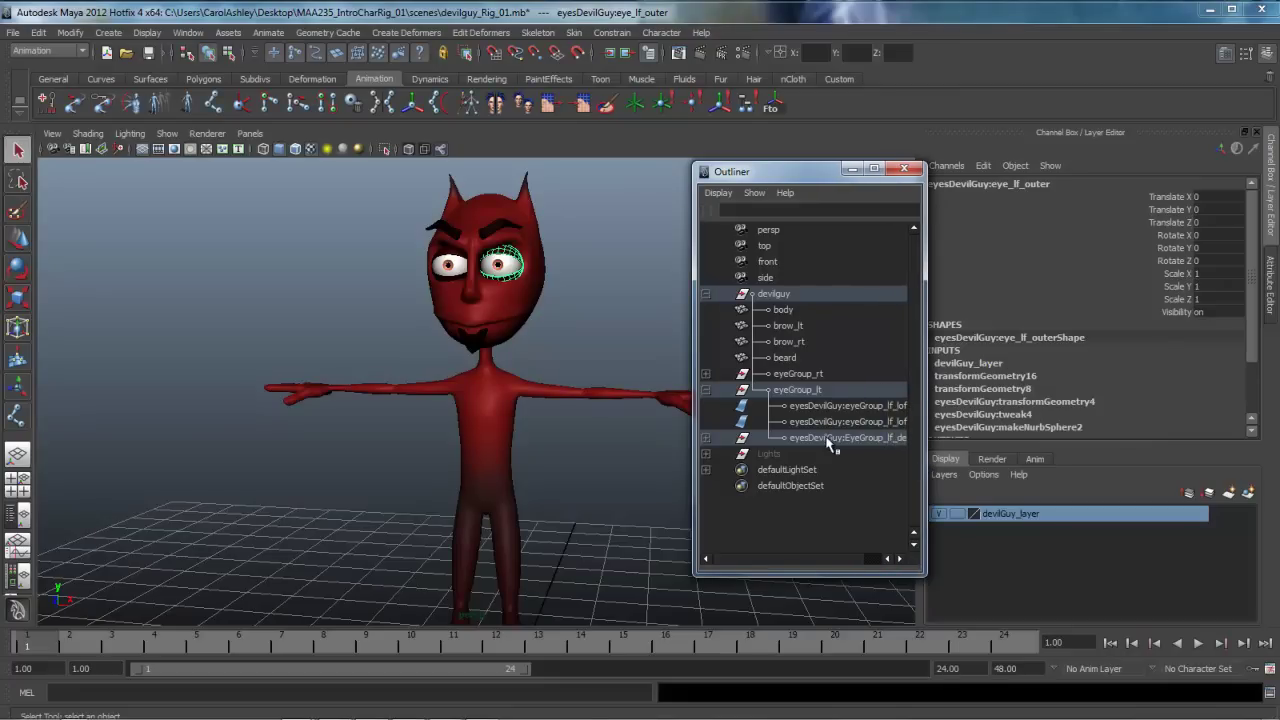
pyautogui.moveTo(749, 559); pyautogui.dragTo(806, 560)
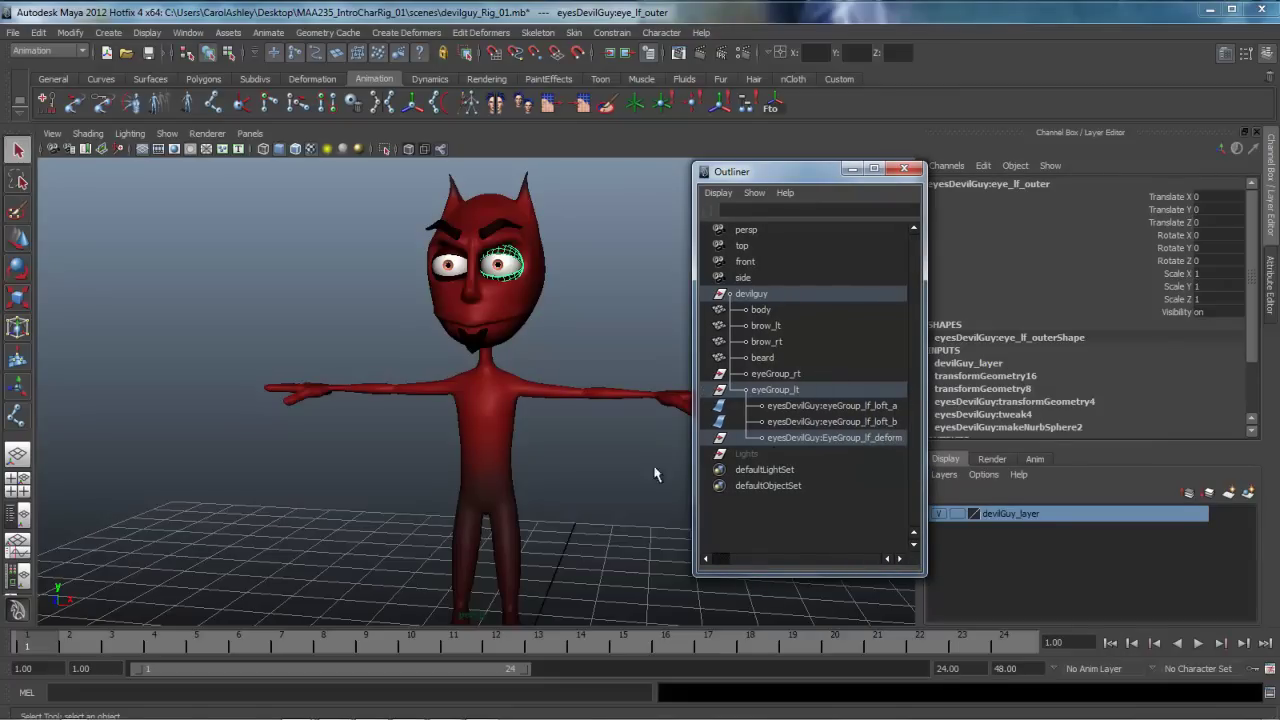
pyautogui.keyDown('alt'); pyautogui.moveTo(655, 474); pyautogui.dragTo(575, 470); pyautogui.keyUp('alt')
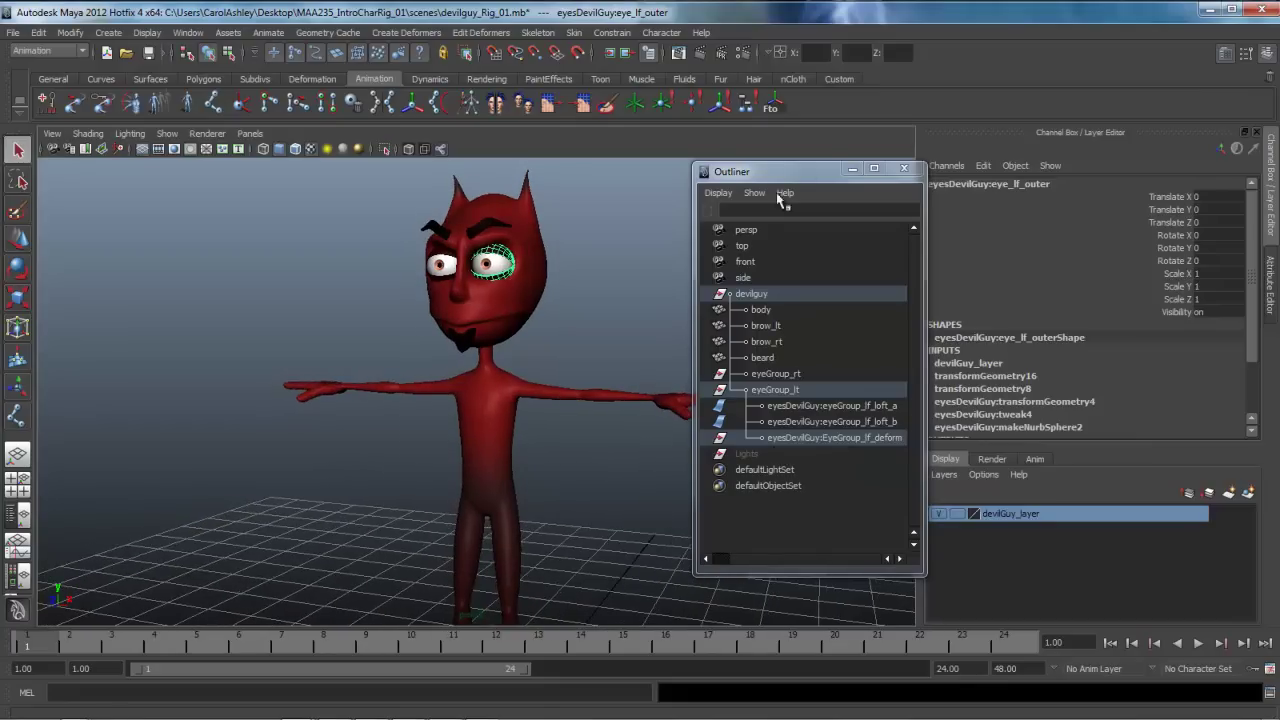
pyautogui.moveTo(806, 170); pyautogui.dragTo(870, 167)
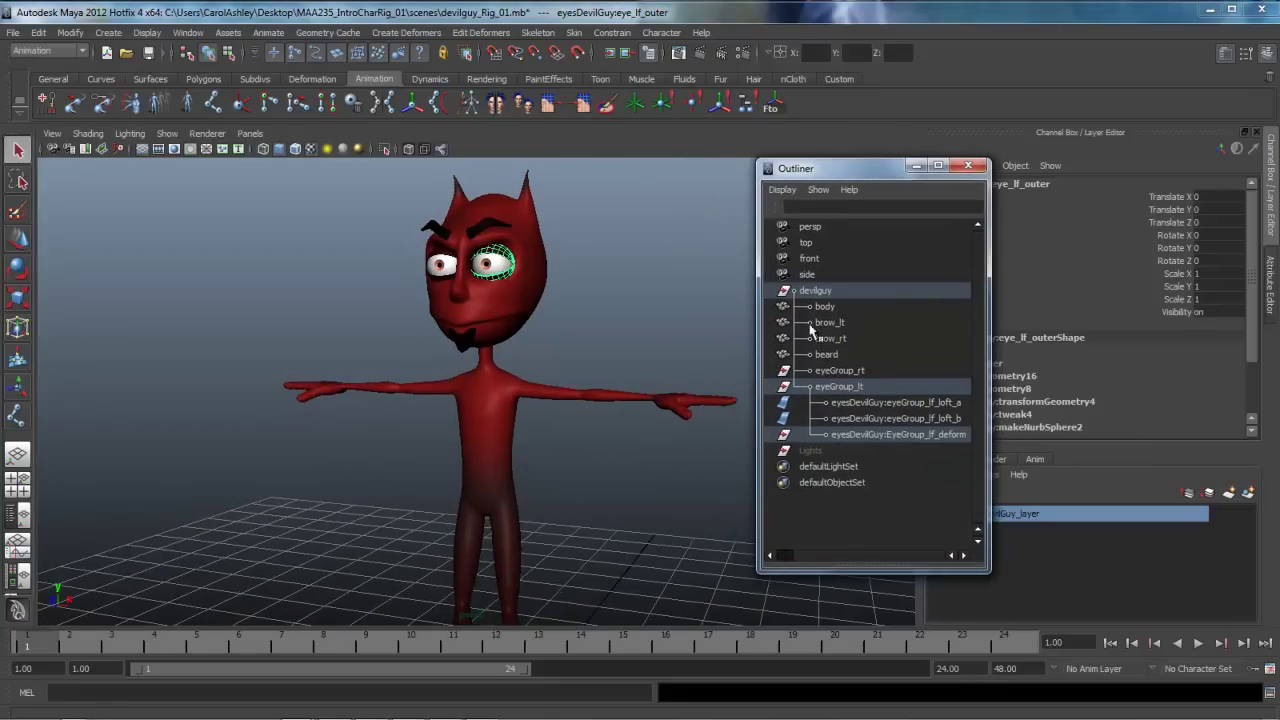
pyautogui.click(970, 170)
# Step: Select the whole character and delete the display layer devilGuy_layer
pyautogui.scroll(-6, 723, 537)
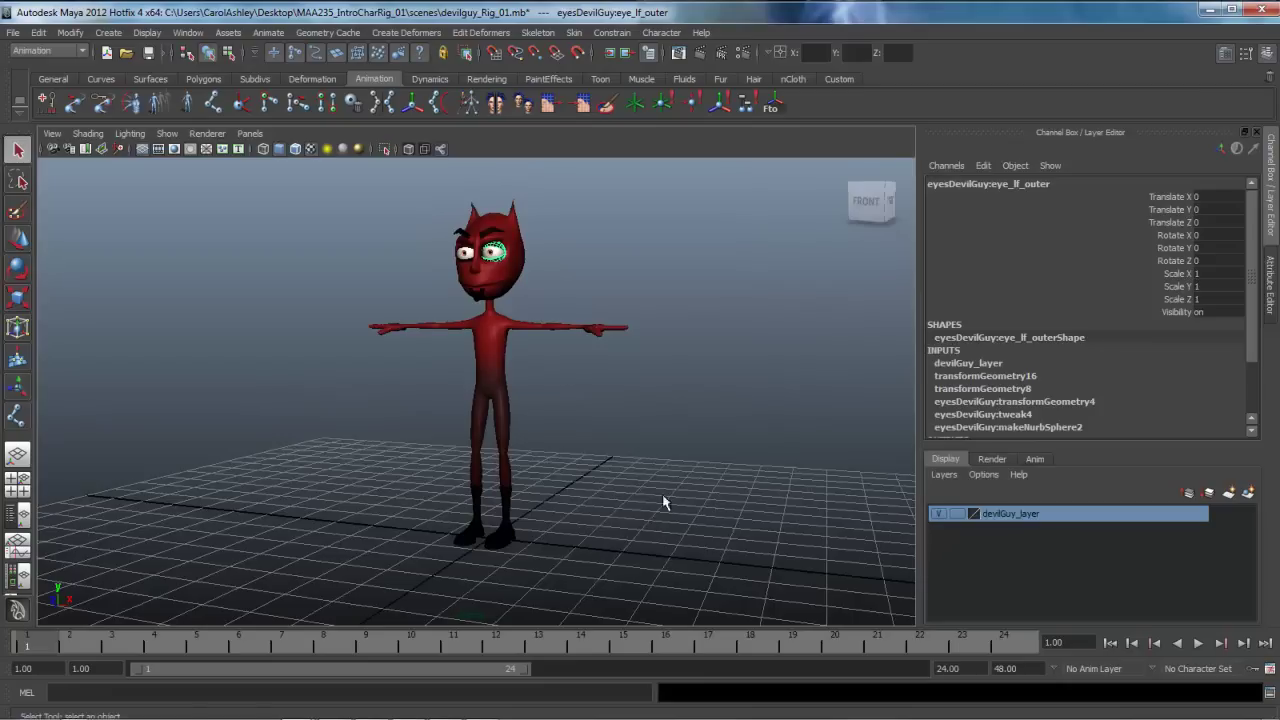
pyautogui.keyDown('alt'); pyautogui.moveTo(663, 502); pyautogui.dragTo(708, 512); pyautogui.keyUp('alt')
pyautogui.moveTo(273, 166); pyautogui.dragTo(716, 586)
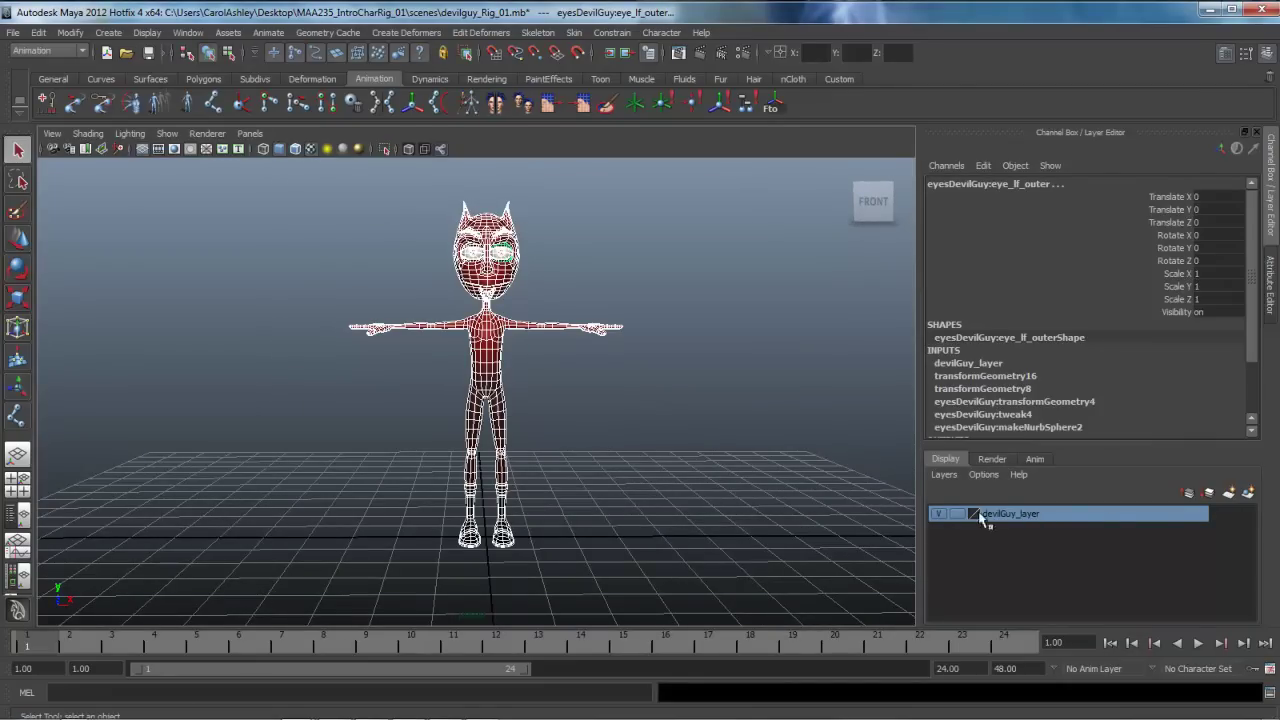
pyautogui.rightClick(1119, 513)
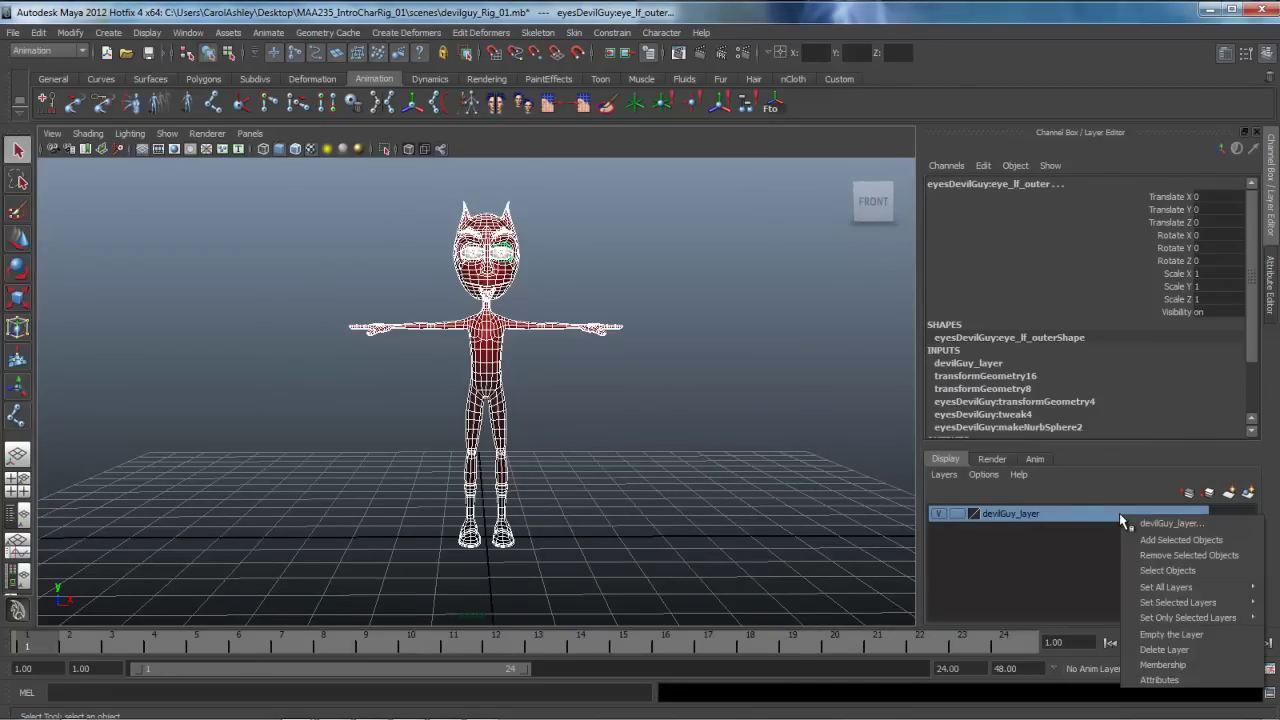
pyautogui.click(1164, 650)
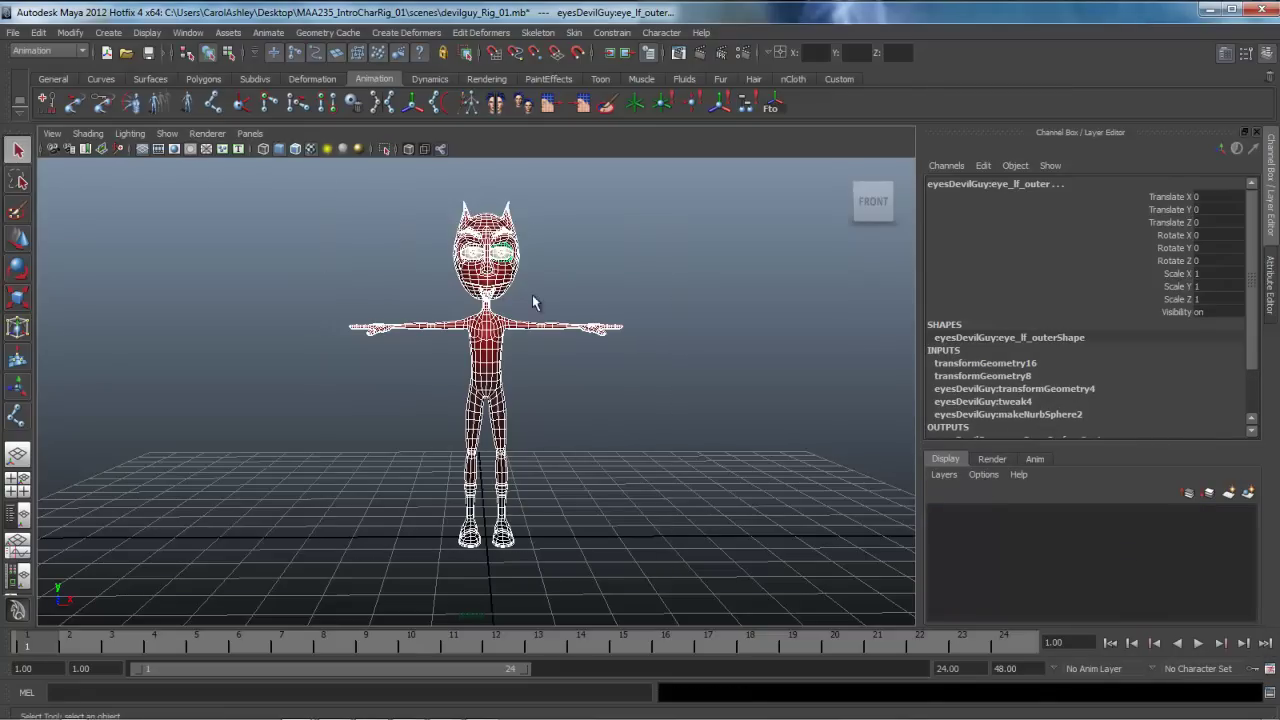
# Step: Create a display layer from the selected character parts and rename it characterLayer
pyautogui.click(1248, 493)
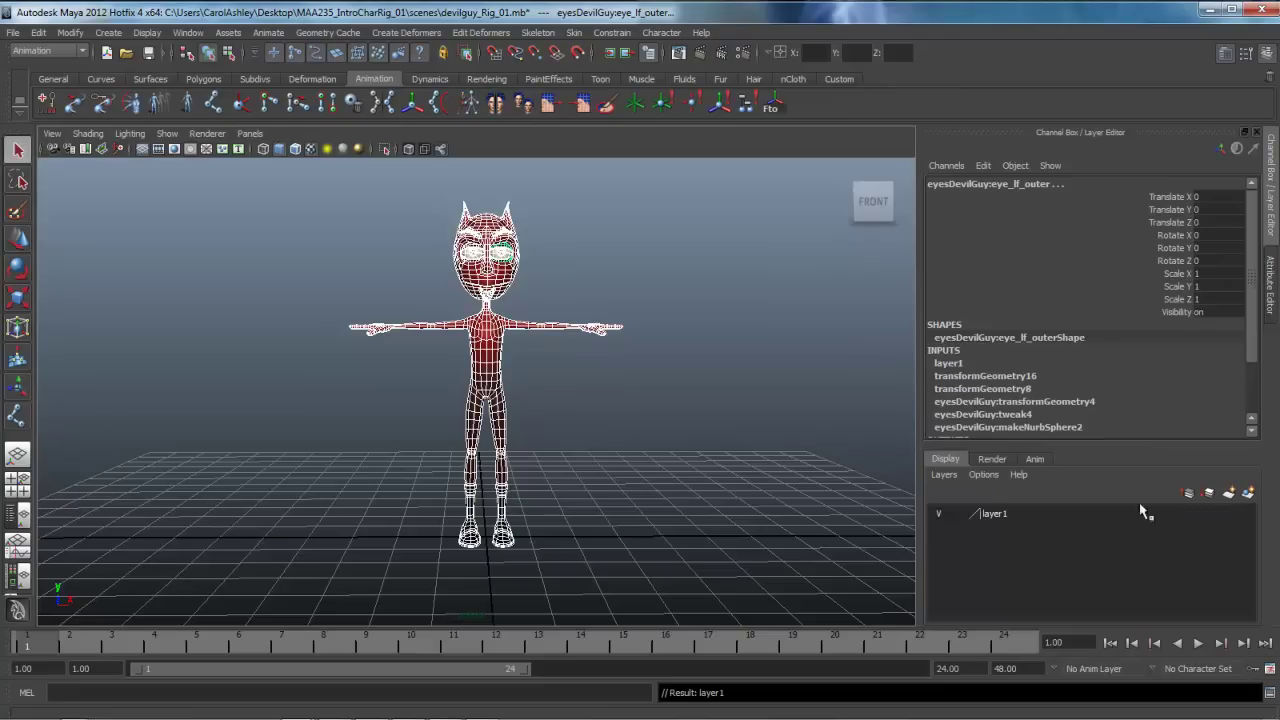
pyautogui.doubleClick(997, 515)
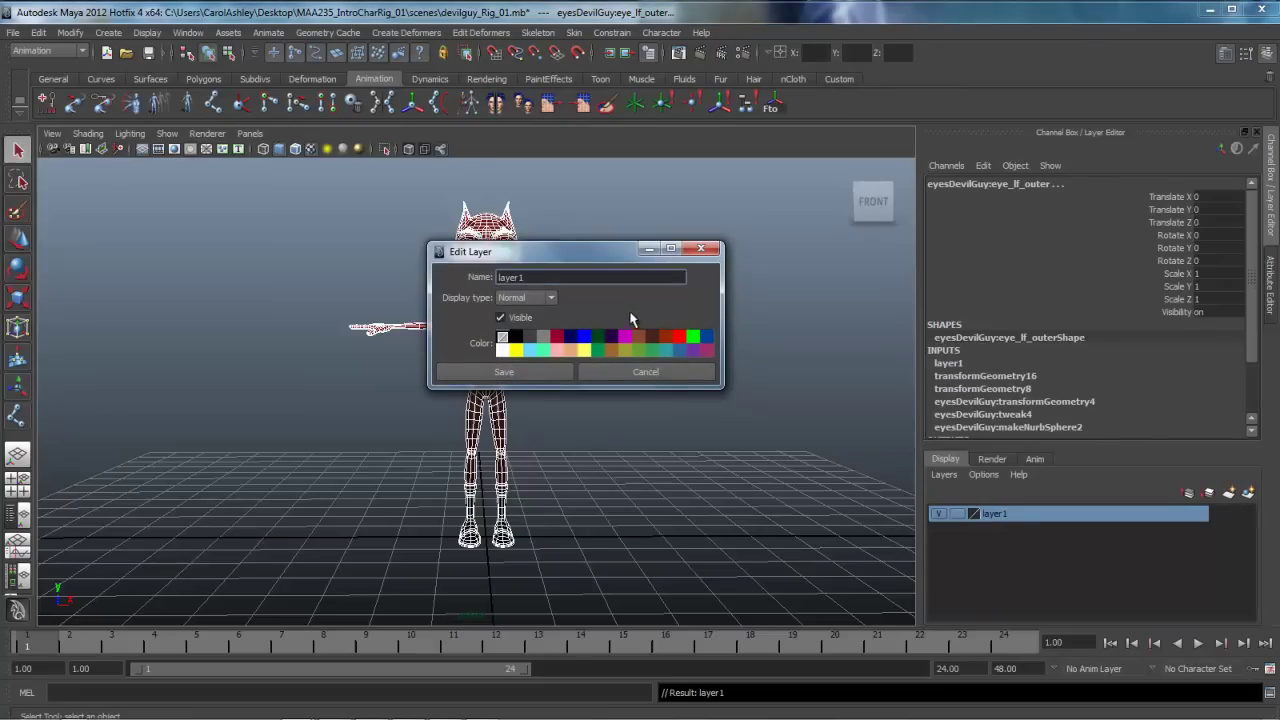
pyautogui.moveTo(552, 278); pyautogui.dragTo(444, 284)
pyautogui.write('characterLayer')
pyautogui.click(504, 371)
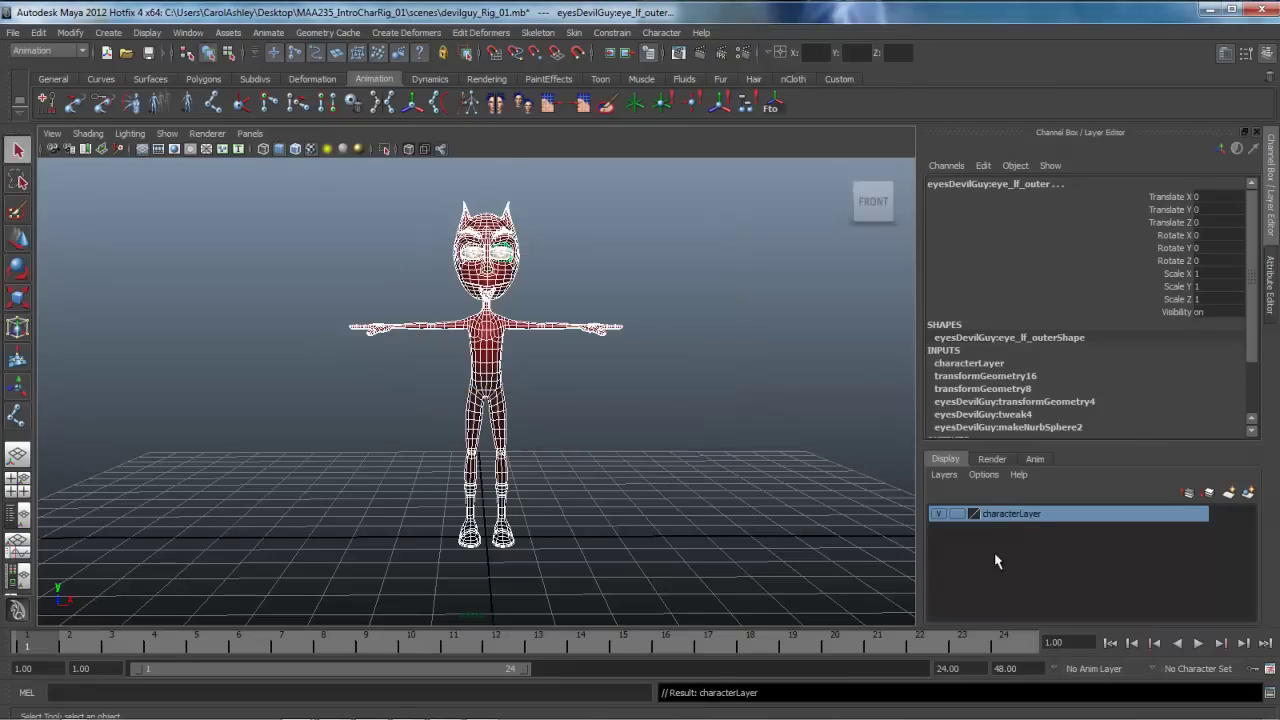
# Step: Set characterLayer to Template and then to Reference, and try selecting the character in the perspective view
pyautogui.click(959, 513)
pyautogui.keyDown('alt'); pyautogui.moveTo(620, 471); pyautogui.dragTo(477, 372); pyautogui.keyUp('alt')
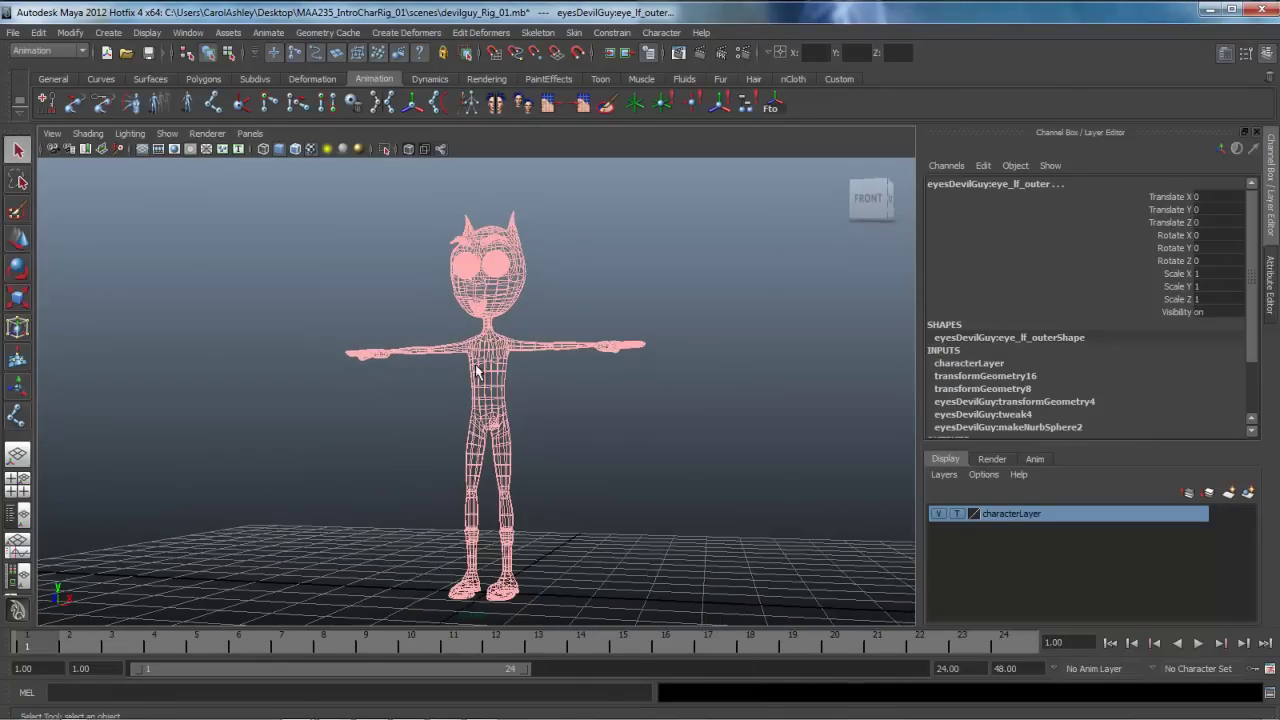
pyautogui.click(956, 513)
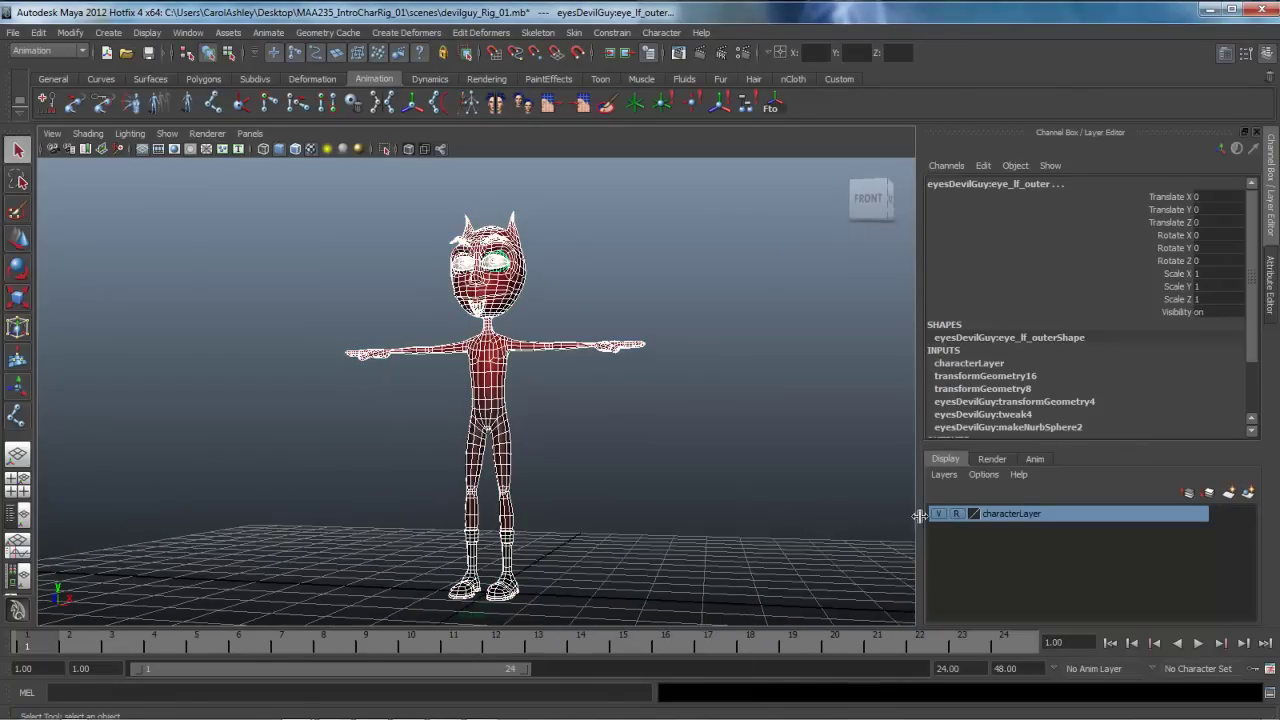
pyautogui.keyDown('alt'); pyautogui.moveTo(494, 401); pyautogui.dragTo(508, 408); pyautogui.keyUp('alt')
pyautogui.scroll(2, 508, 408)
pyautogui.click(466, 376)
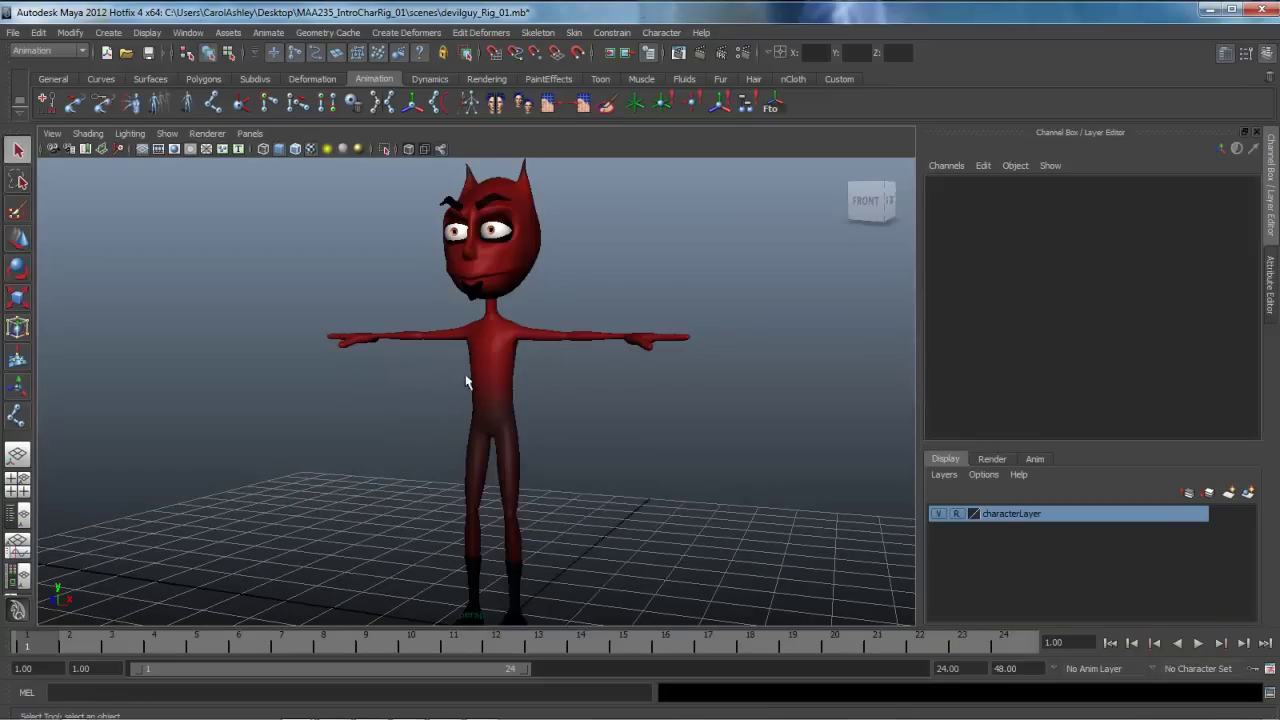
pyautogui.moveTo(438, 374); pyautogui.dragTo(589, 422)
pyautogui.keyDown('alt'); pyautogui.moveTo(613, 511); pyautogui.dragTo(538, 494); pyautogui.keyUp('alt')
pyautogui.keyDown('alt'); pyautogui.moveTo(538, 495); pyautogui.dragTo(535, 509, button='middle'); pyautogui.keyUp('alt')
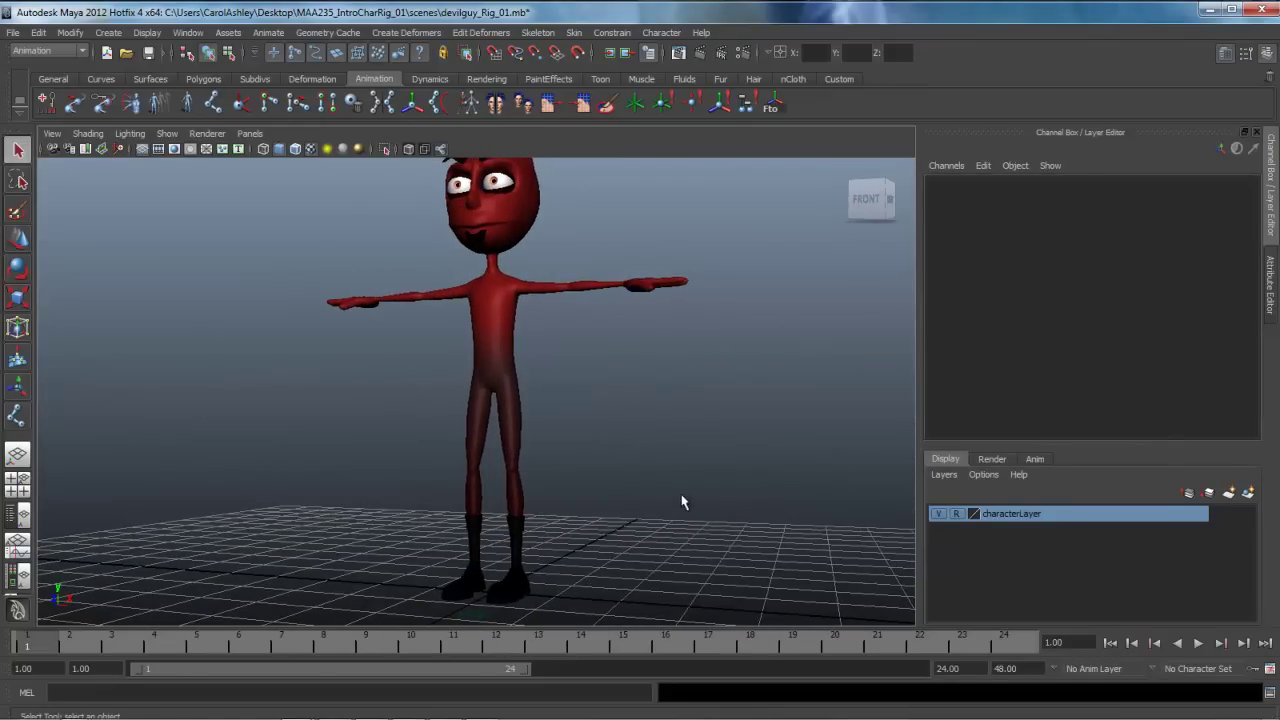
pyautogui.keyDown('alt'); pyautogui.moveTo(468, 479); pyautogui.dragTo(600, 474, button='right'); pyautogui.keyUp('alt')
pyautogui.keyDown('alt'); pyautogui.moveTo(539, 529); pyautogui.dragTo(541, 495); pyautogui.keyUp('alt')
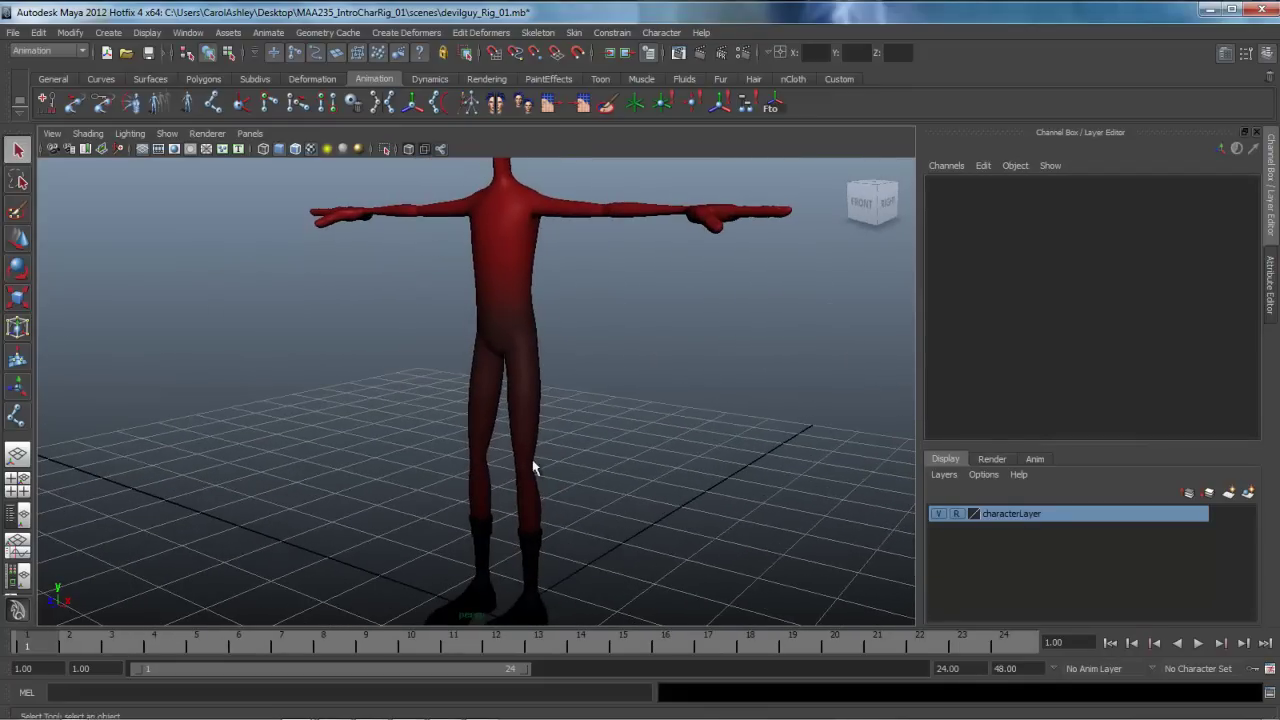
# Step: Set characterLayer back to its normal display type and select the character's body mesh
pyautogui.click(956, 513)
pyautogui.click(514, 346)
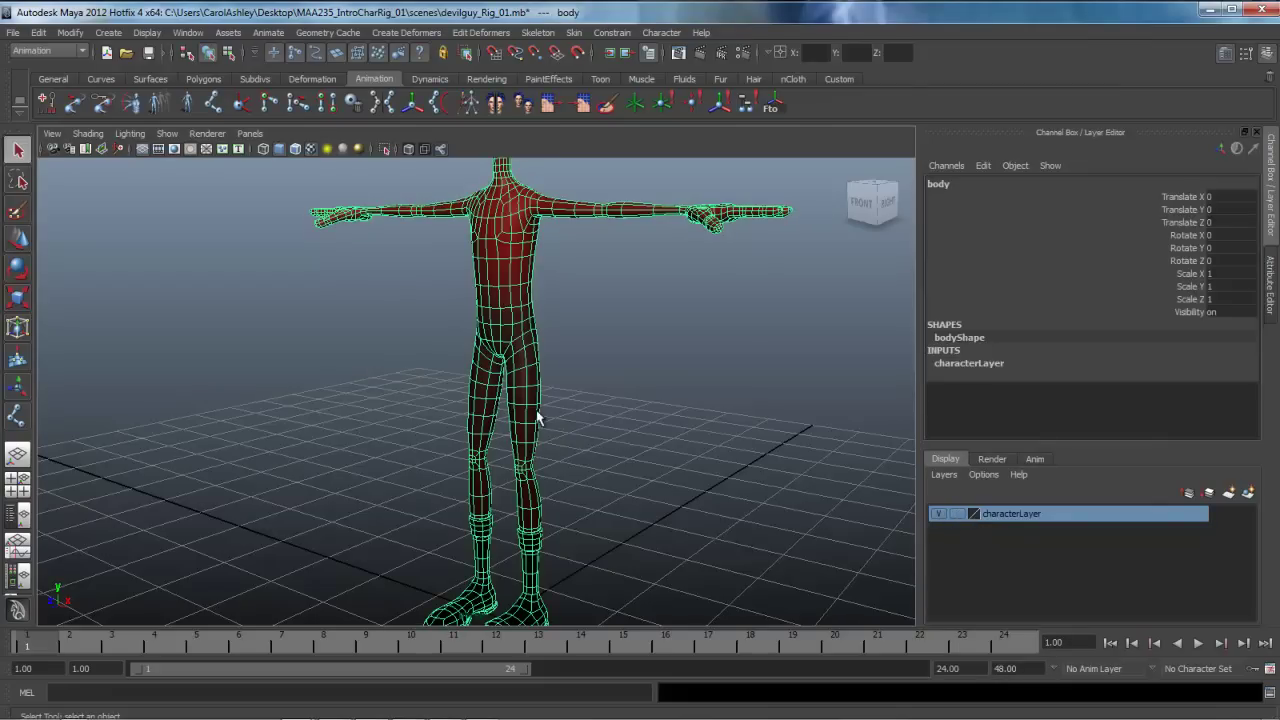
pyautogui.keyDown('alt'); pyautogui.moveTo(480, 423); pyautogui.dragTo(542, 400); pyautogui.keyUp('alt')
pyautogui.keyDown('alt'); pyautogui.moveTo(545, 430); pyautogui.dragTo(563, 598, button='middle'); pyautogui.keyUp('alt')
pyautogui.keyDown('alt'); pyautogui.moveTo(663, 511); pyautogui.dragTo(610, 485, button='right'); pyautogui.keyUp('alt')
pyautogui.keyDown('alt'); pyautogui.moveTo(612, 485); pyautogui.dragTo(617, 504, button='middle'); pyautogui.keyUp('alt')
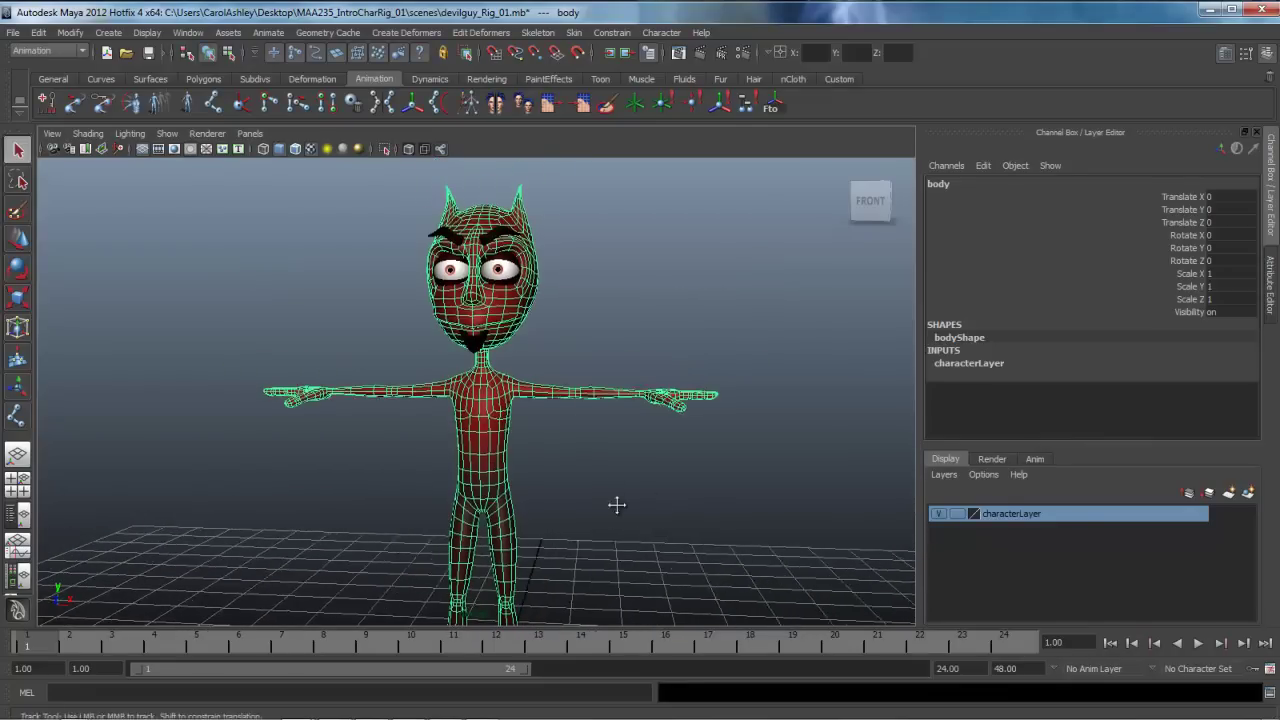
pyautogui.keyDown('alt'); pyautogui.moveTo(537, 507); pyautogui.dragTo(493, 456); pyautogui.keyUp('alt')
# Step: Try selecting the character with characterLayer set to Template, and set the layer back to Reference
pyautogui.click(957, 513)
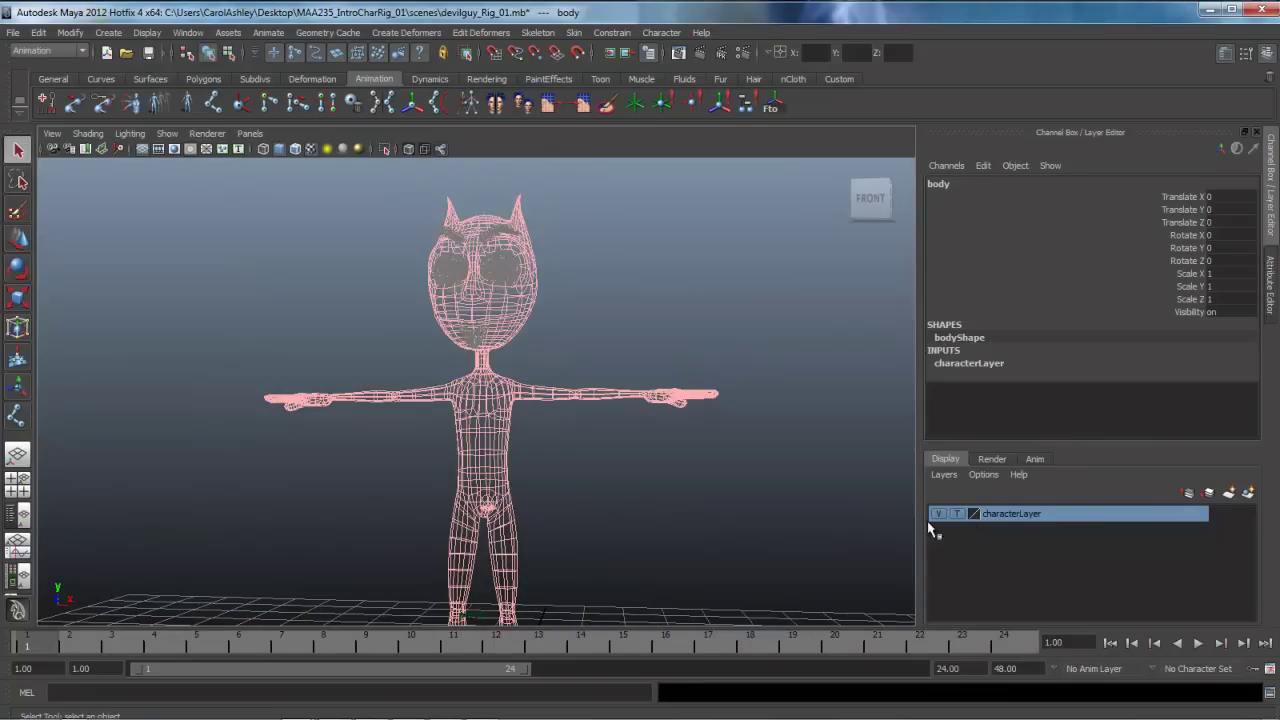
pyautogui.keyDown('alt'); pyautogui.moveTo(555, 513); pyautogui.dragTo(491, 453); pyautogui.keyUp('alt')
pyautogui.click(646, 466)
pyautogui.keyDown('alt'); pyautogui.moveTo(688, 534); pyautogui.dragTo(553, 524); pyautogui.keyUp('alt')
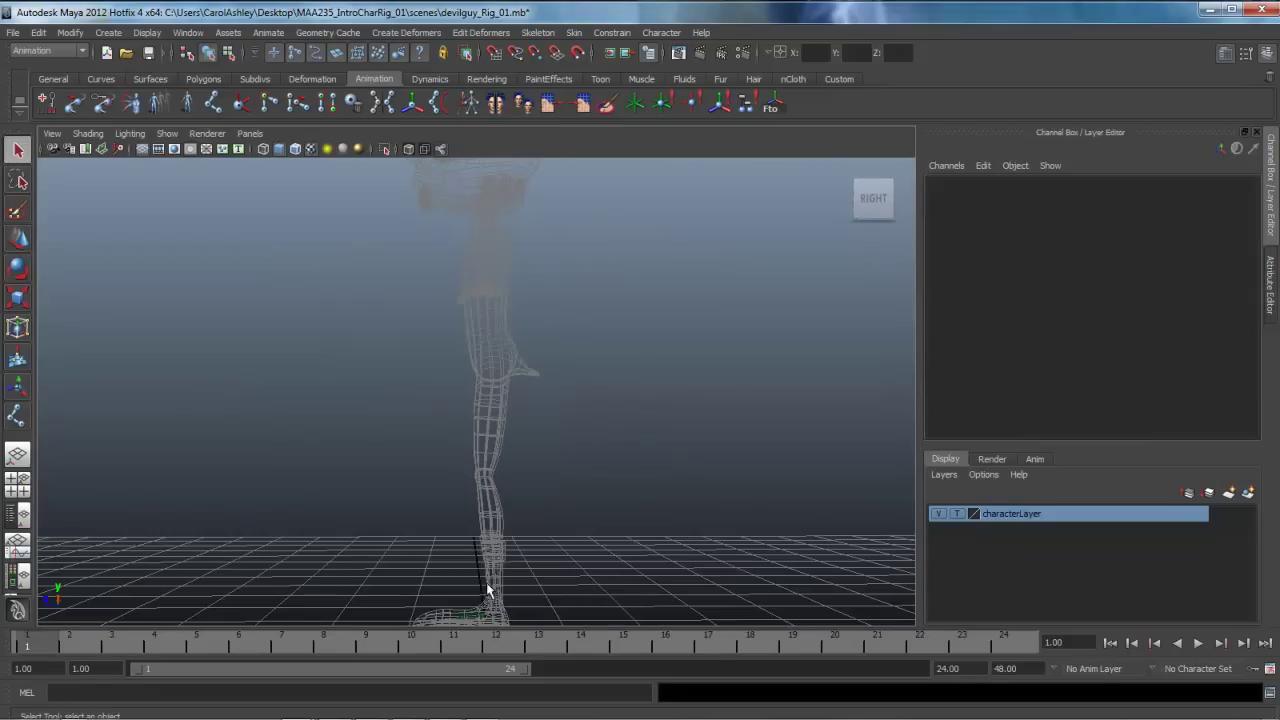
pyautogui.keyDown('alt'); pyautogui.moveTo(478, 437); pyautogui.dragTo(556, 505); pyautogui.keyUp('alt')
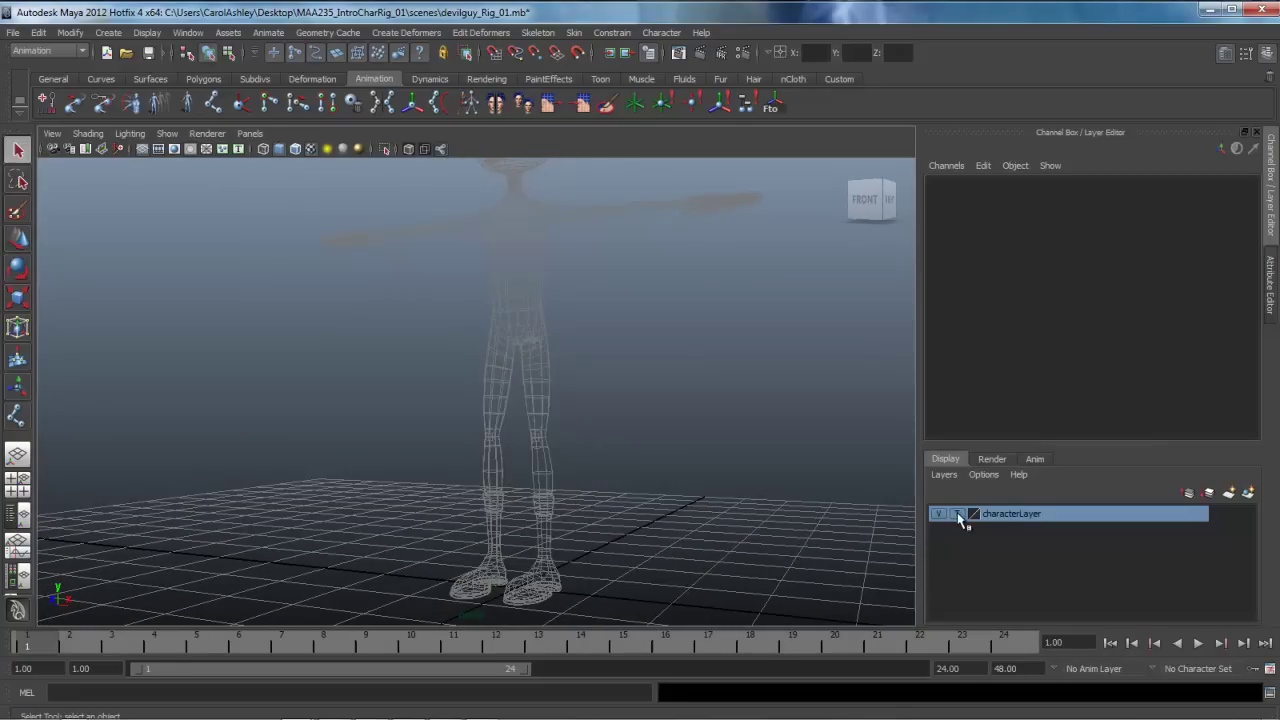
pyautogui.click(957, 515)
pyautogui.moveTo(655, 382)
pyautogui.keyDown('alt'); pyautogui.mouseDown(button='middle')
pyautogui.moveTo(645, 424)
pyautogui.moveTo(668, 443)
pyautogui.mouseUp(button='middle'); pyautogui.keyUp('alt')
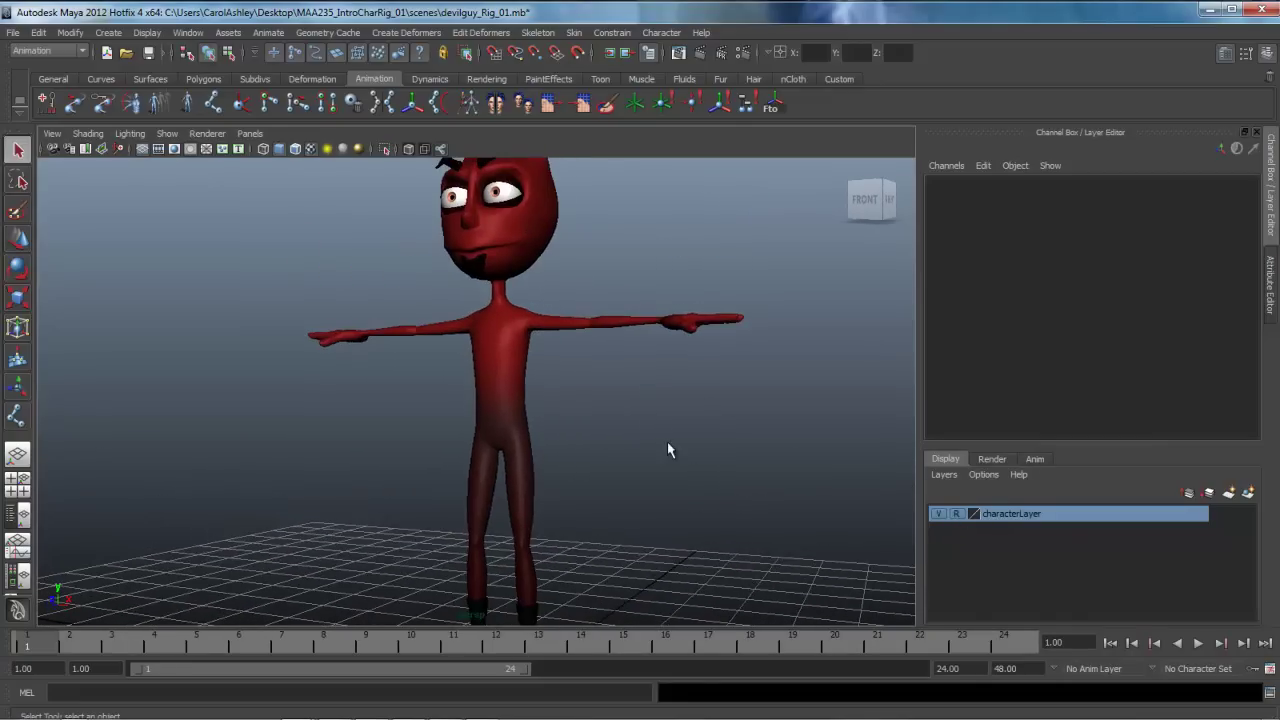
# Step: Show the four-view layout and enable X-Ray Joints in the front view, keeping Wireframe on Shaded on
pyautogui.press('space')
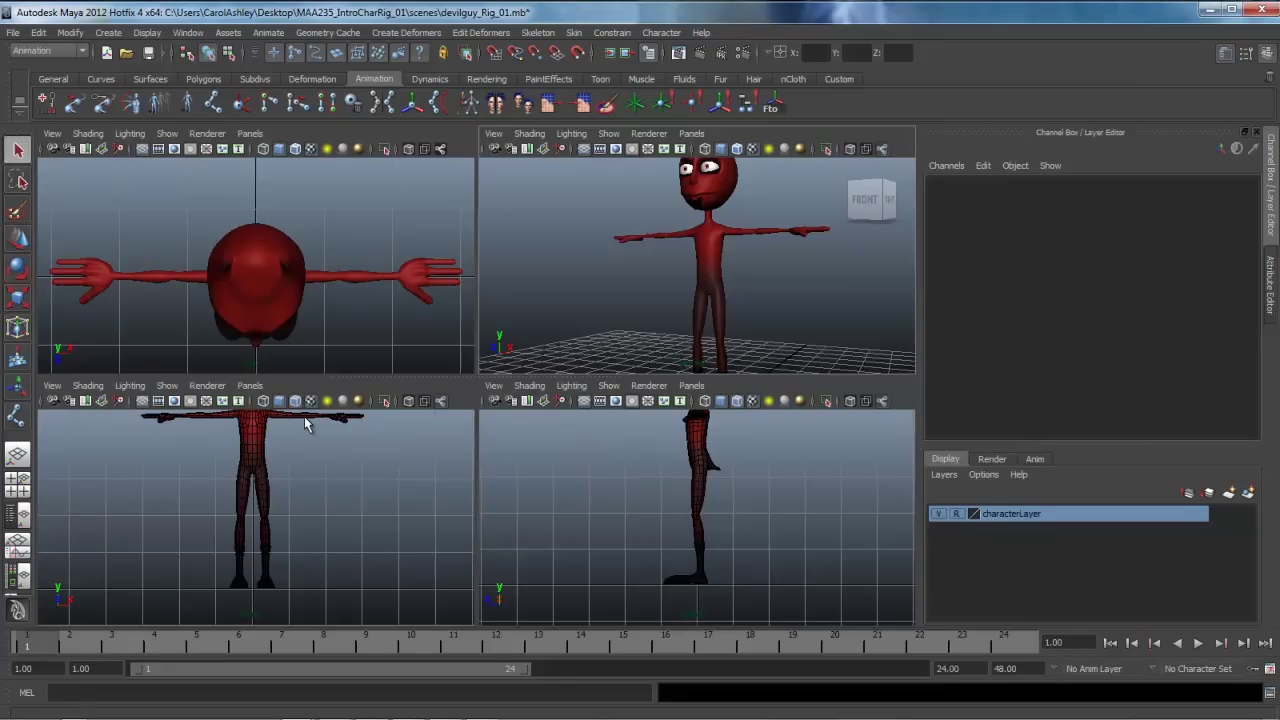
pyautogui.click(441, 401)
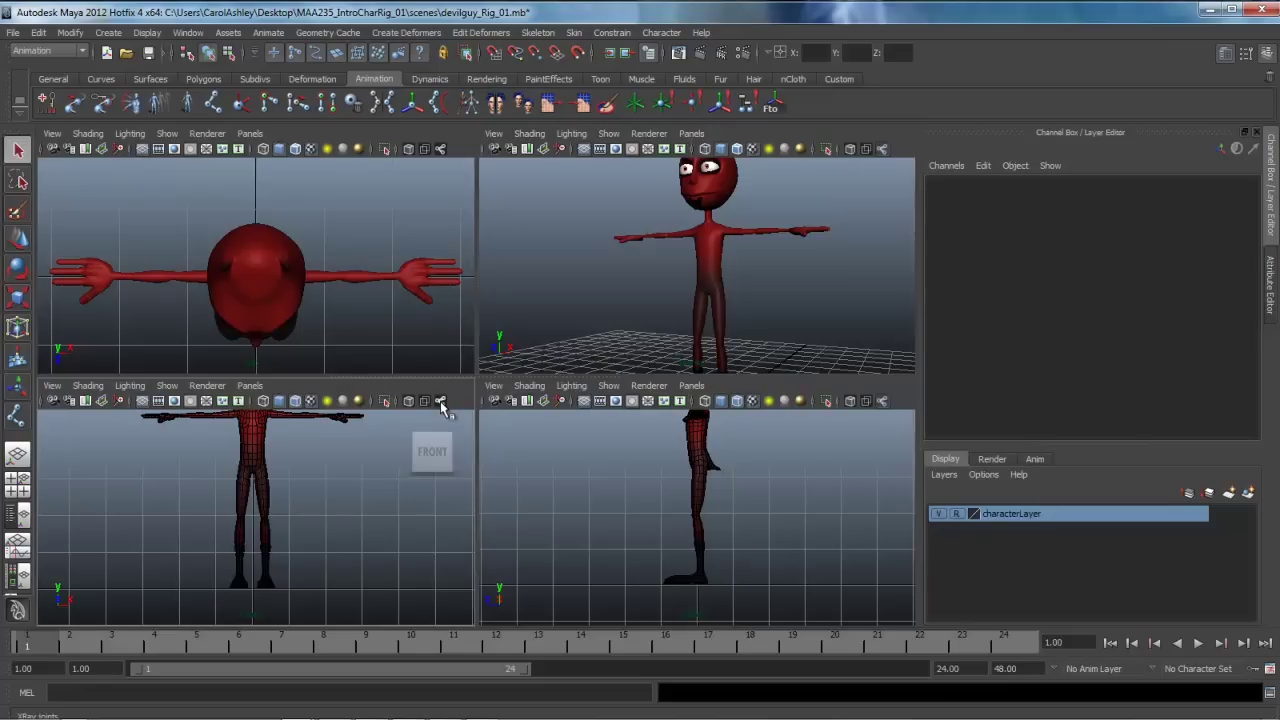
pyautogui.click(87, 386)
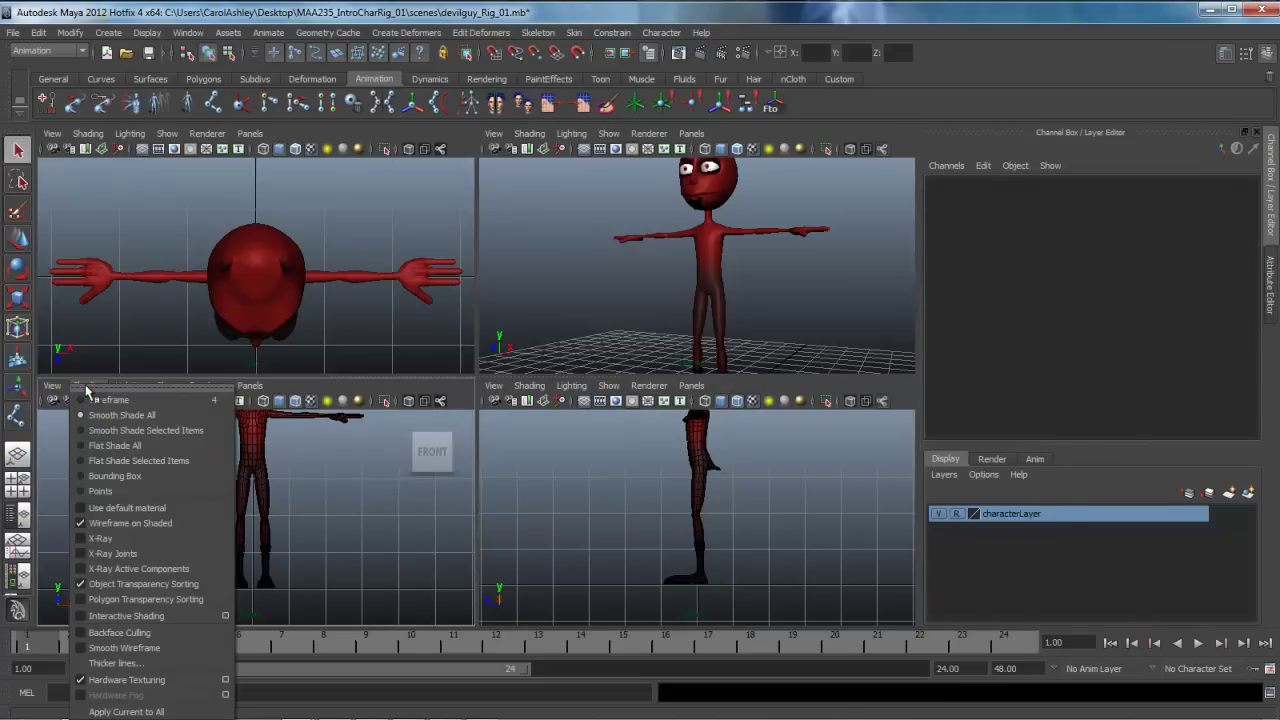
pyautogui.click(113, 554)
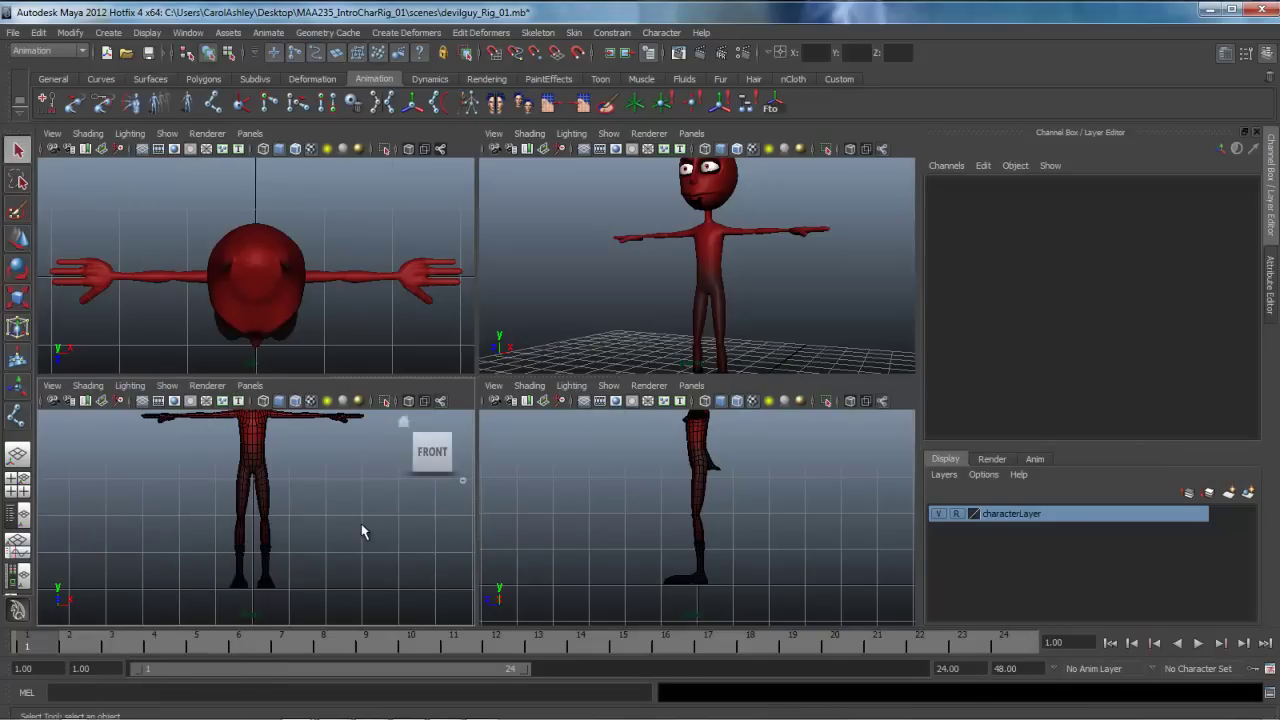
pyautogui.click(298, 404)
pyautogui.click(296, 403)
# Step: Check the Wireframe on Shaded and X-Ray Joints settings of the side view
pyautogui.click(737, 402)
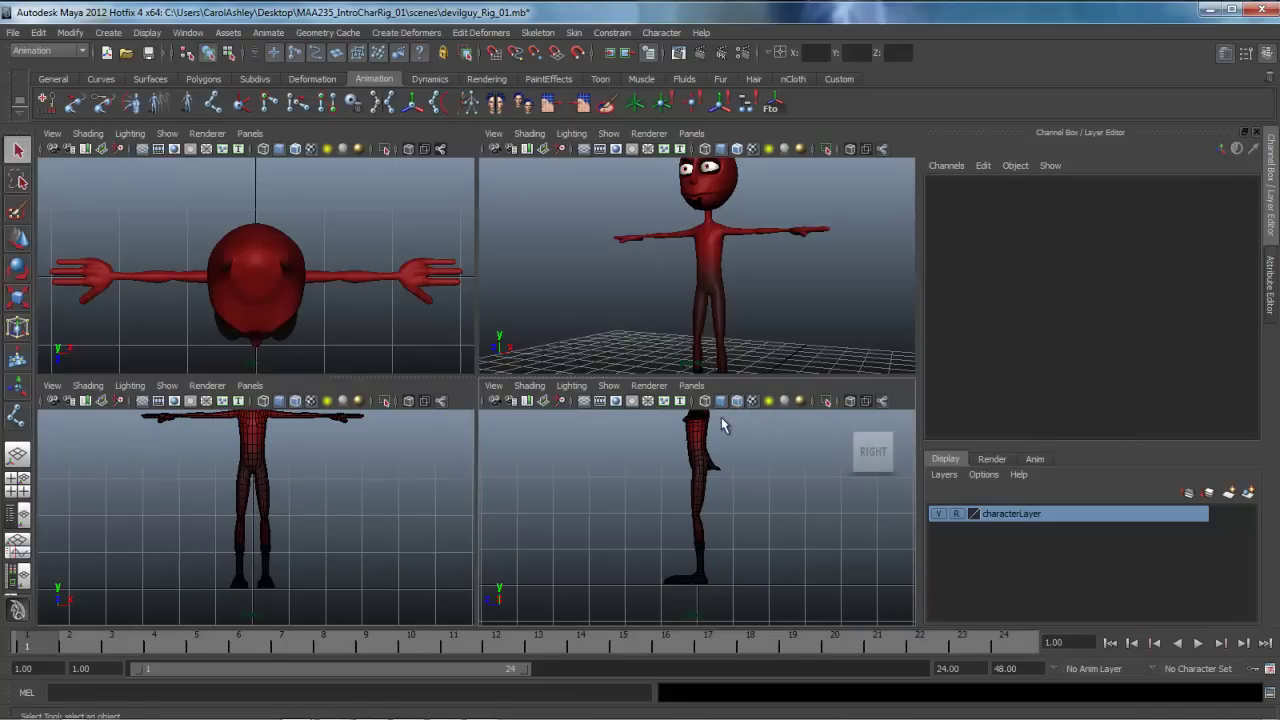
pyautogui.click(530, 386)
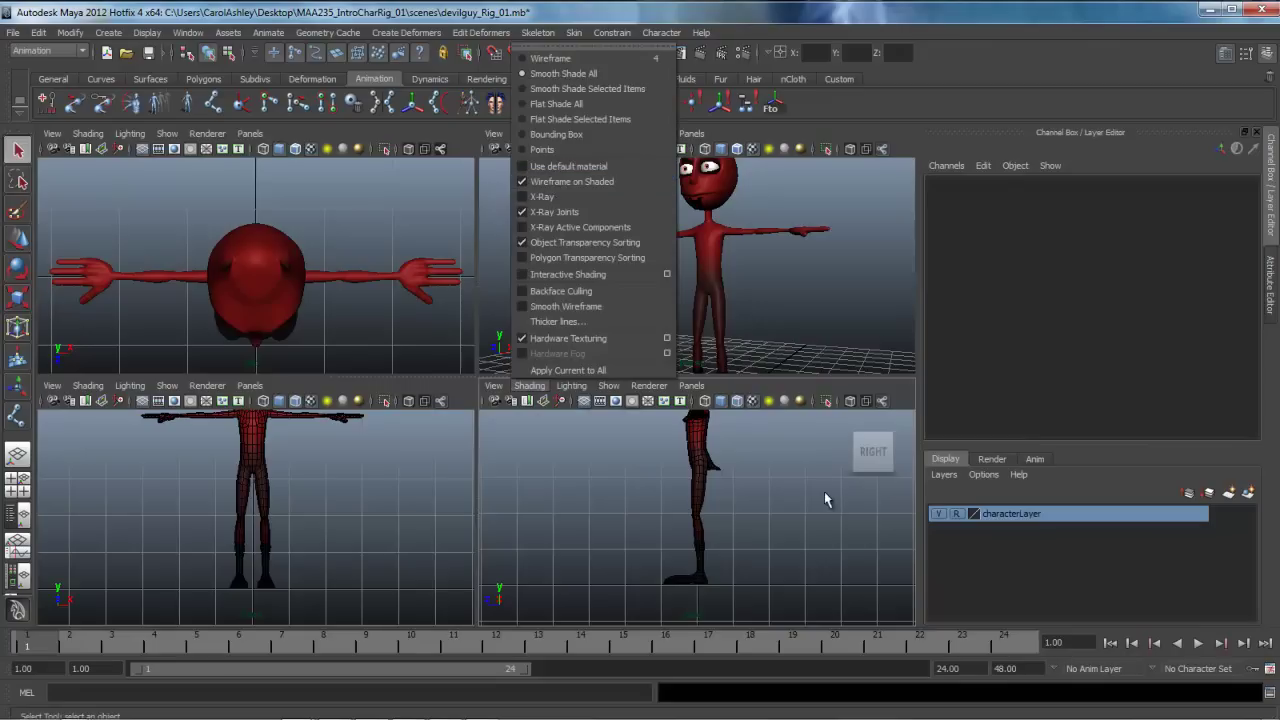
pyautogui.click(881, 403)
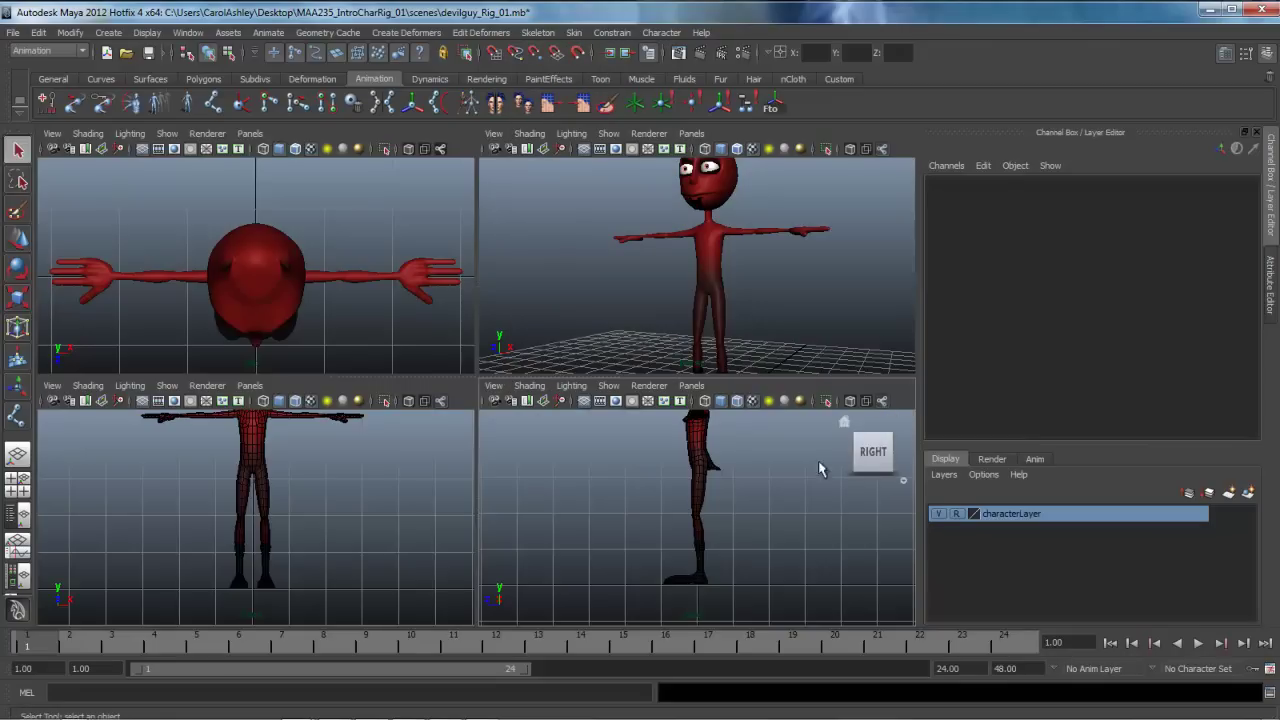
pyautogui.keyDown('alt'); pyautogui.moveTo(665, 472); pyautogui.dragTo(664, 491, button='middle'); pyautogui.keyUp('alt')
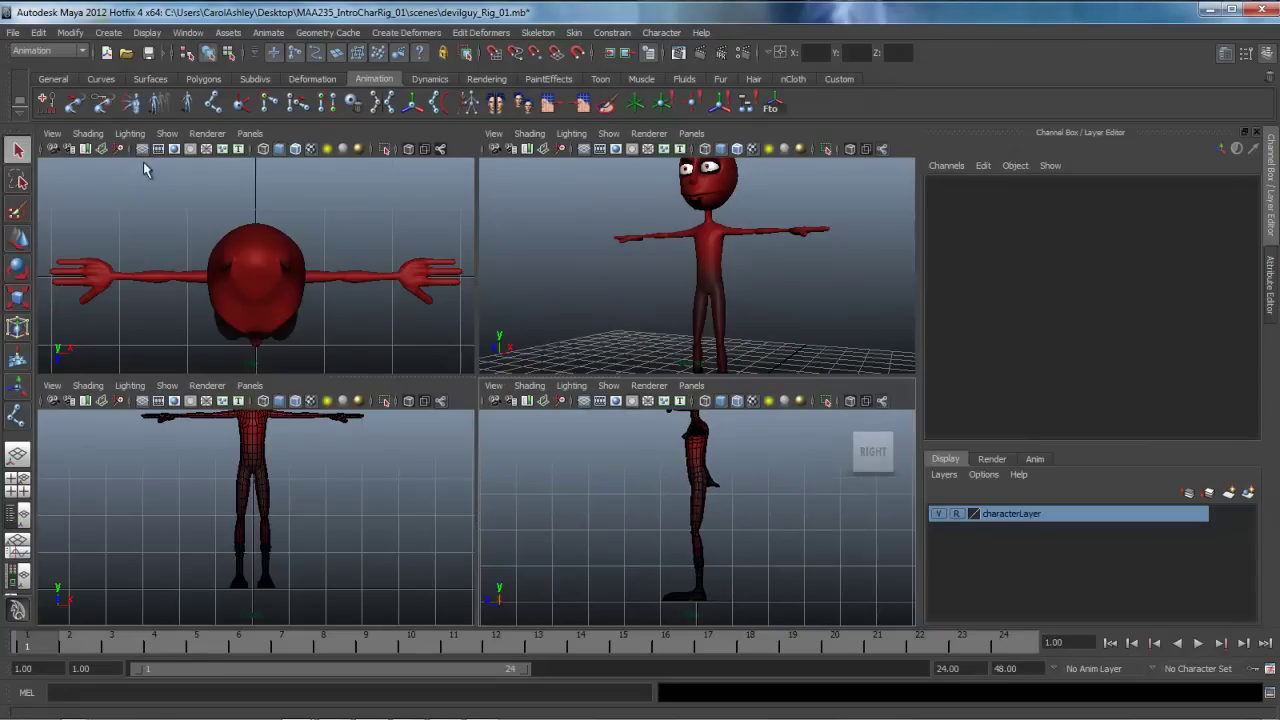
# Step: Turn on Wireframe on Shaded in the top and perspective views, and shade all four views without textures
pyautogui.click(296, 150)
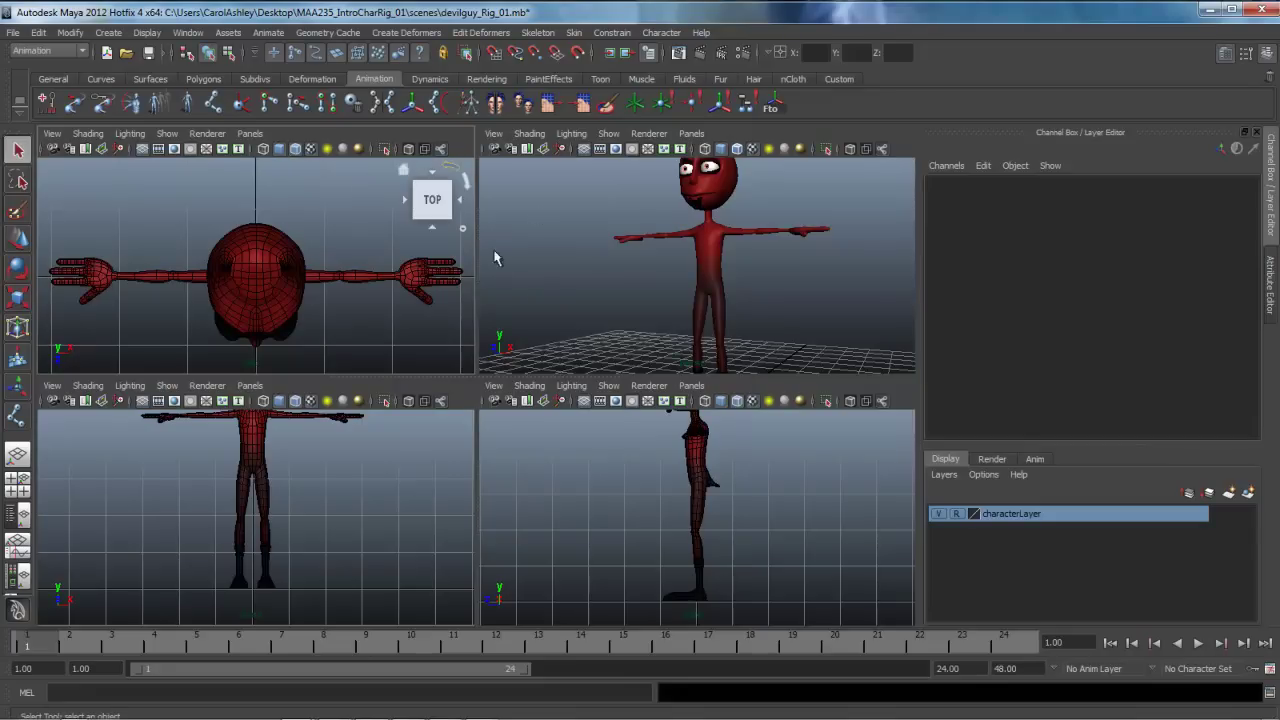
pyautogui.click(737, 150)
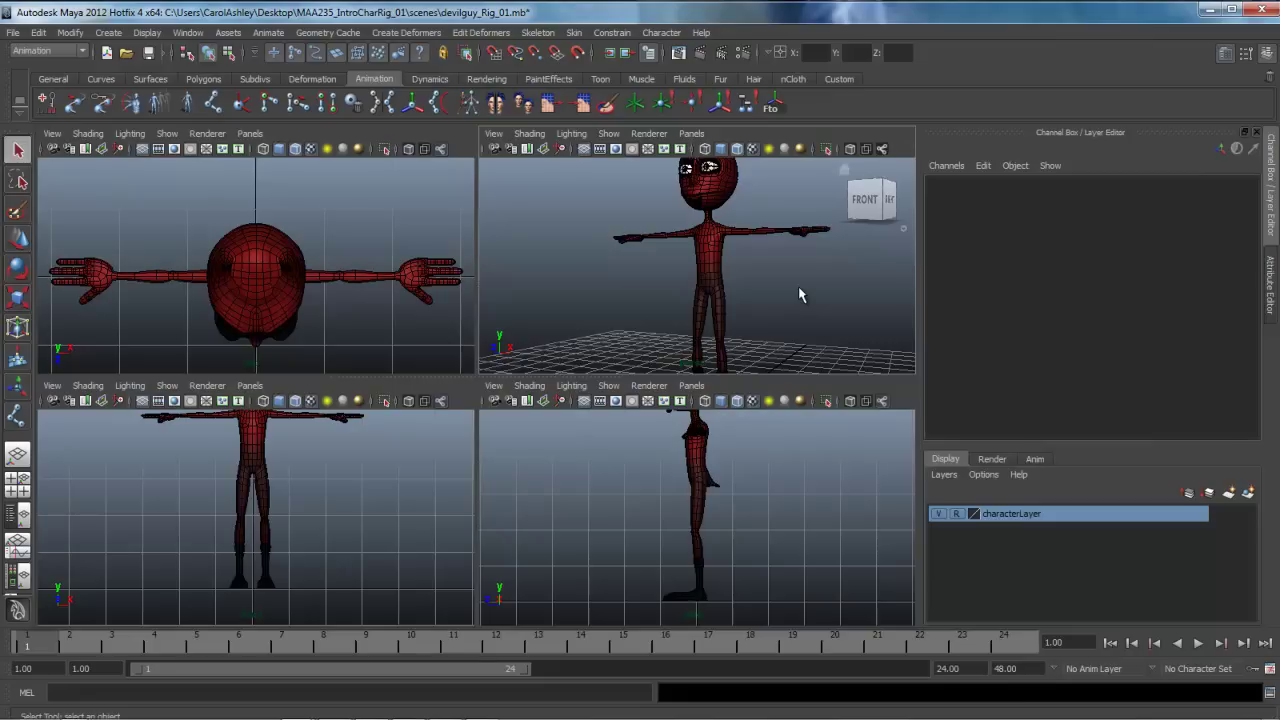
pyautogui.click(749, 477)
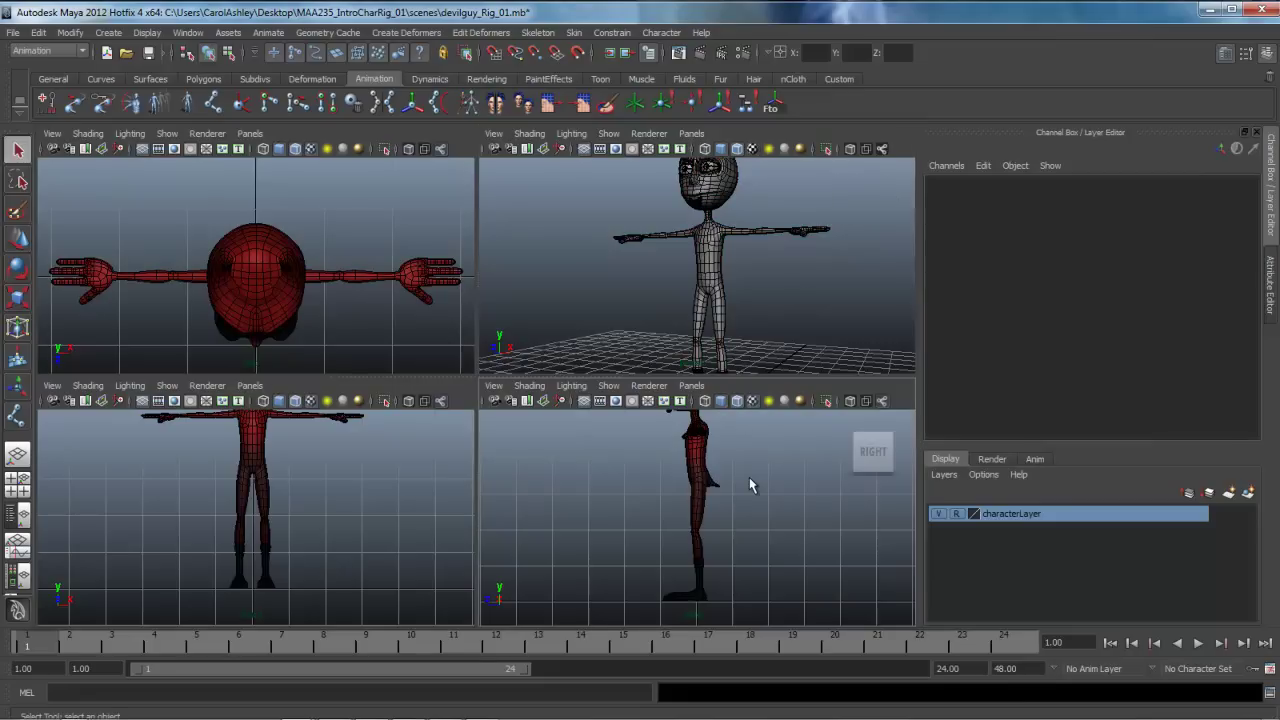
pyautogui.click(387, 505)
pyautogui.click(363, 316)
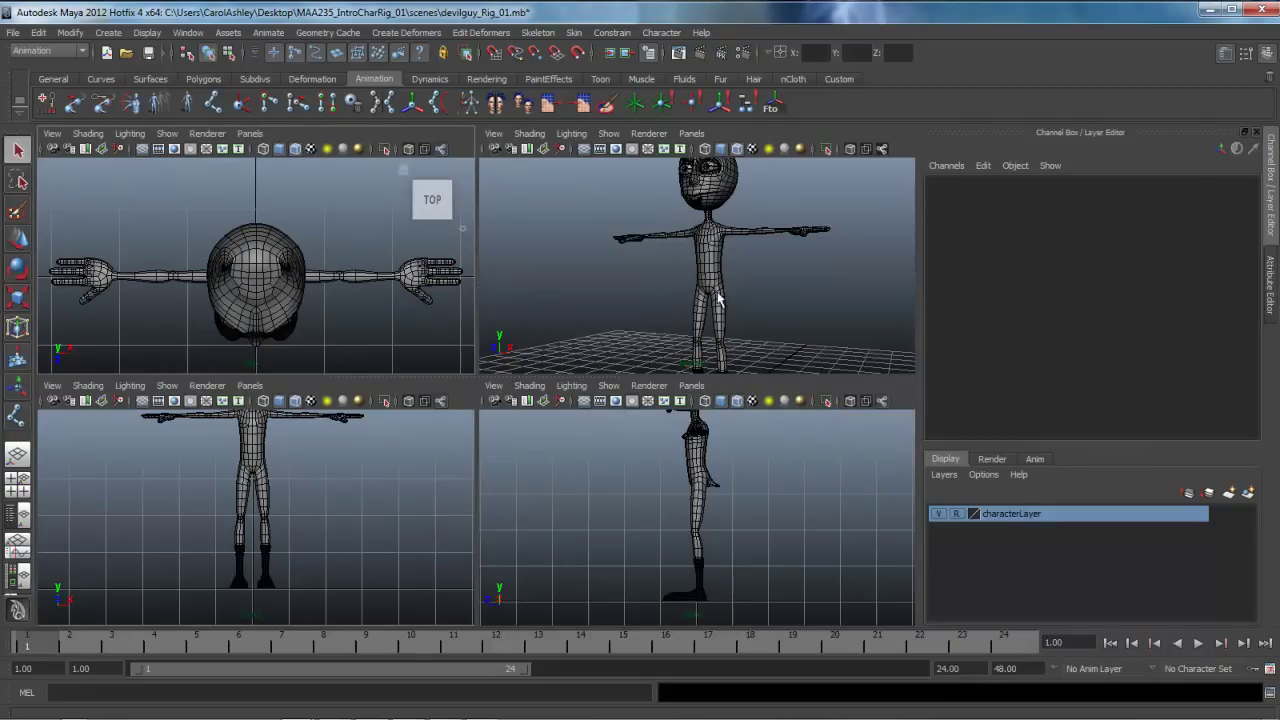
# Step: Maximize the perspective view and frame the character in it from the front
pyautogui.press('space')
pyautogui.keyDown('alt'); pyautogui.moveTo(603, 386); pyautogui.dragTo(488, 456); pyautogui.keyUp('alt')
pyautogui.keyDown('alt'); pyautogui.moveTo(488, 456); pyautogui.dragTo(454, 560, button='middle'); pyautogui.keyUp('alt')
pyautogui.keyDown('alt'); pyautogui.moveTo(450, 483); pyautogui.dragTo(473, 462, button='middle'); pyautogui.keyUp('alt')
pyautogui.keyDown('alt'); pyautogui.moveTo(700, 497); pyautogui.dragTo(651, 474, button='right'); pyautogui.keyUp('alt')
pyautogui.keyDown('alt'); pyautogui.moveTo(651, 474); pyautogui.dragTo(654, 470, button='middle'); pyautogui.keyUp('alt')
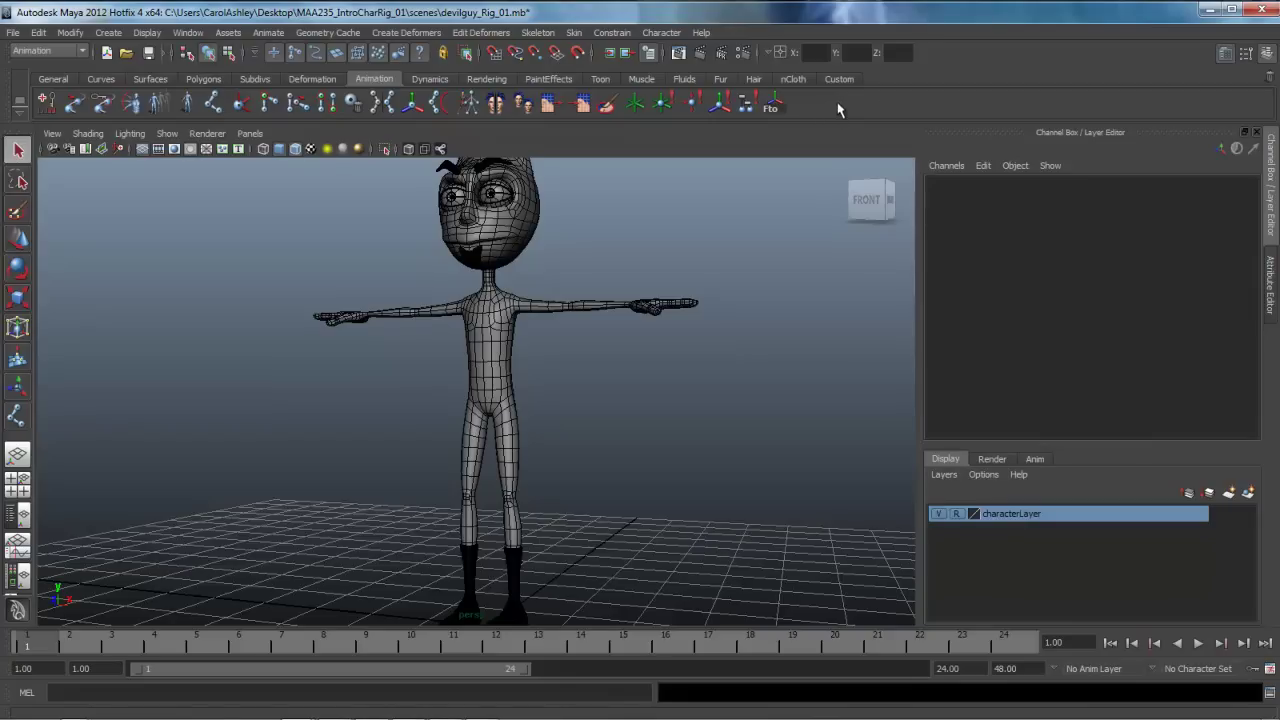
# Step: Add shortcuts for the Outliner and Hypergraph: Hierarchy to the Animation shelf
pyautogui.click(189, 33)
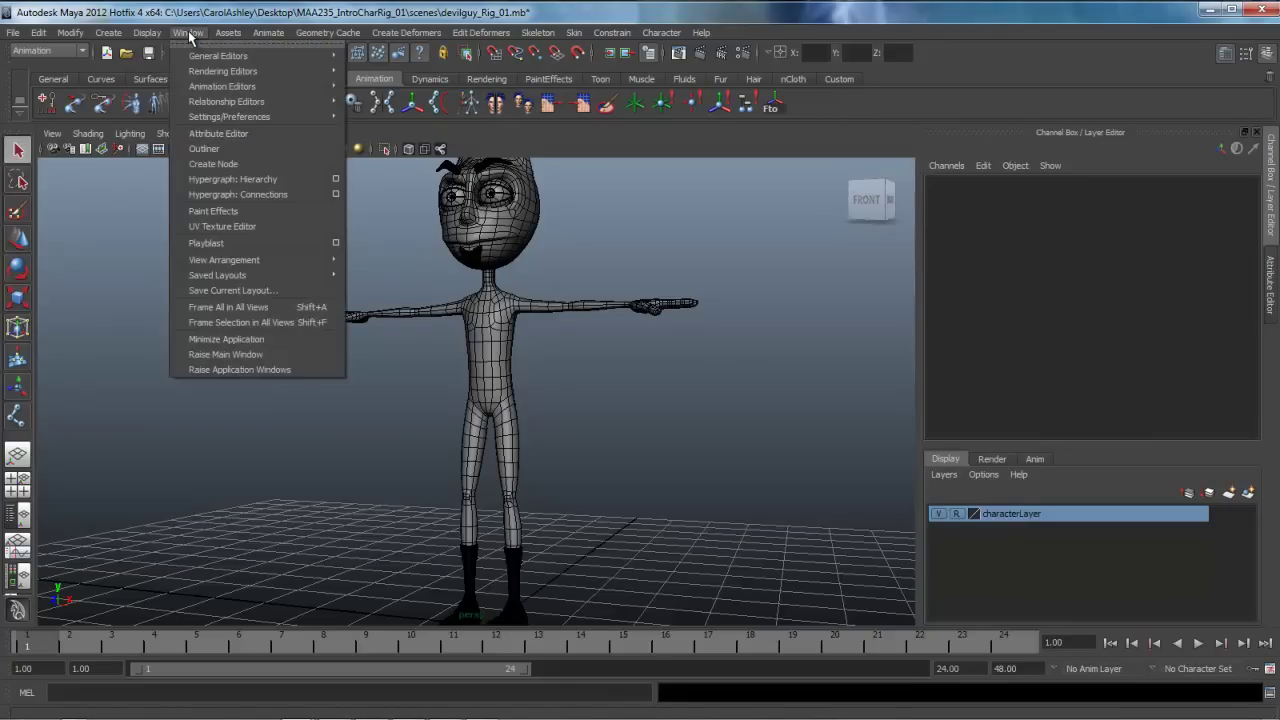
pyautogui.keyDown('ctrl'); pyautogui.keyDown('shift'); pyautogui.click(215, 151); pyautogui.keyUp('shift'); pyautogui.keyUp('ctrl')
pyautogui.moveTo(246, 54)
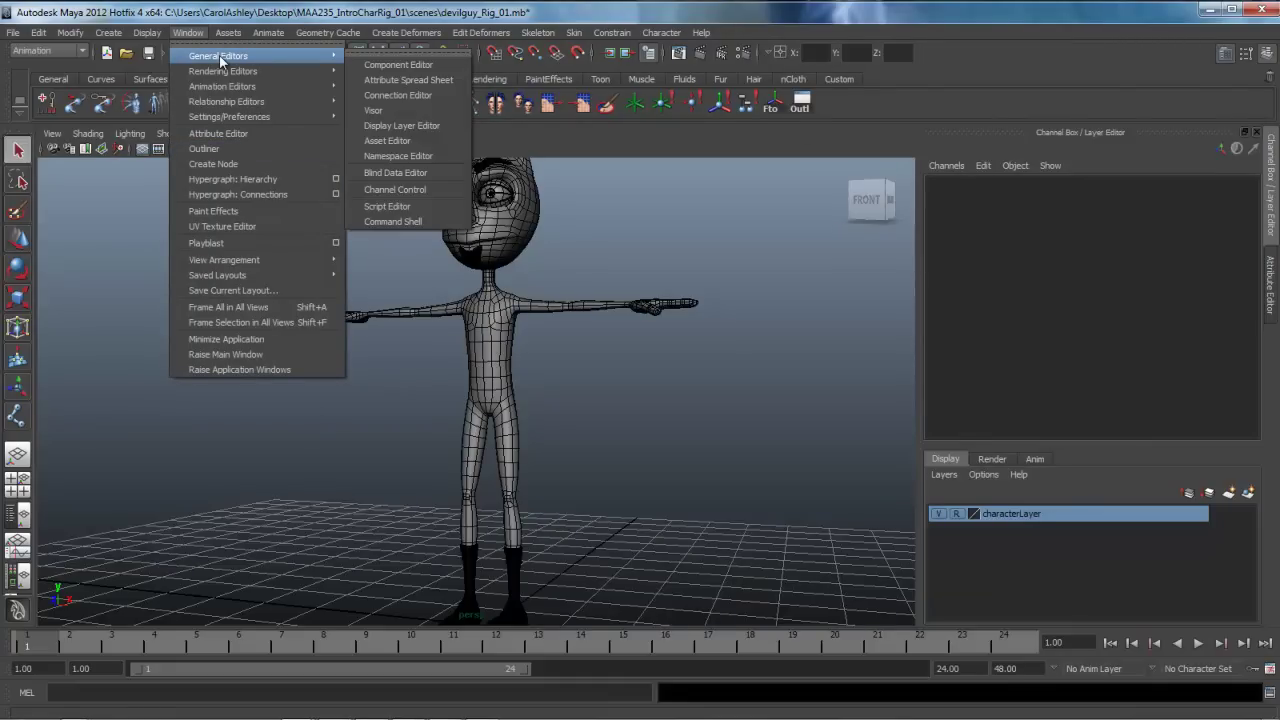
pyautogui.moveTo(218, 95)
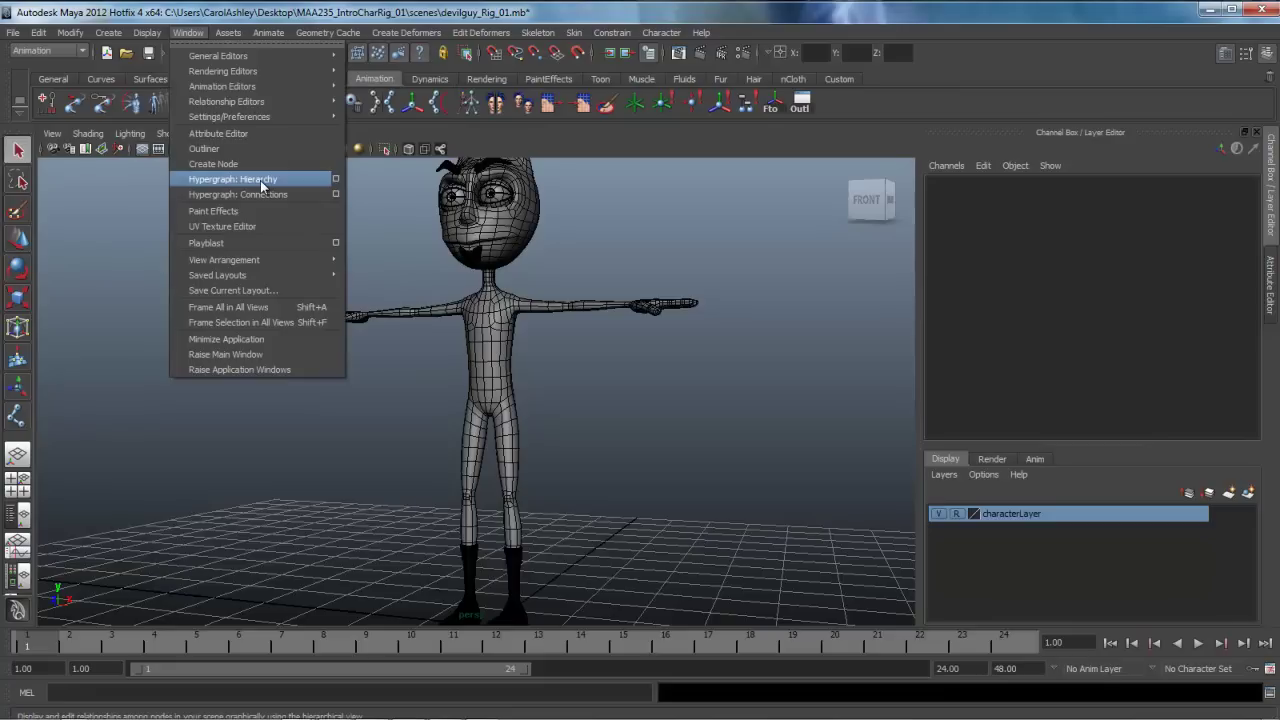
pyautogui.keyDown('ctrl'); pyautogui.keyDown('shift'); pyautogui.click(260, 180); pyautogui.keyUp('shift'); pyautogui.keyUp('ctrl')
pyautogui.click(190, 34)
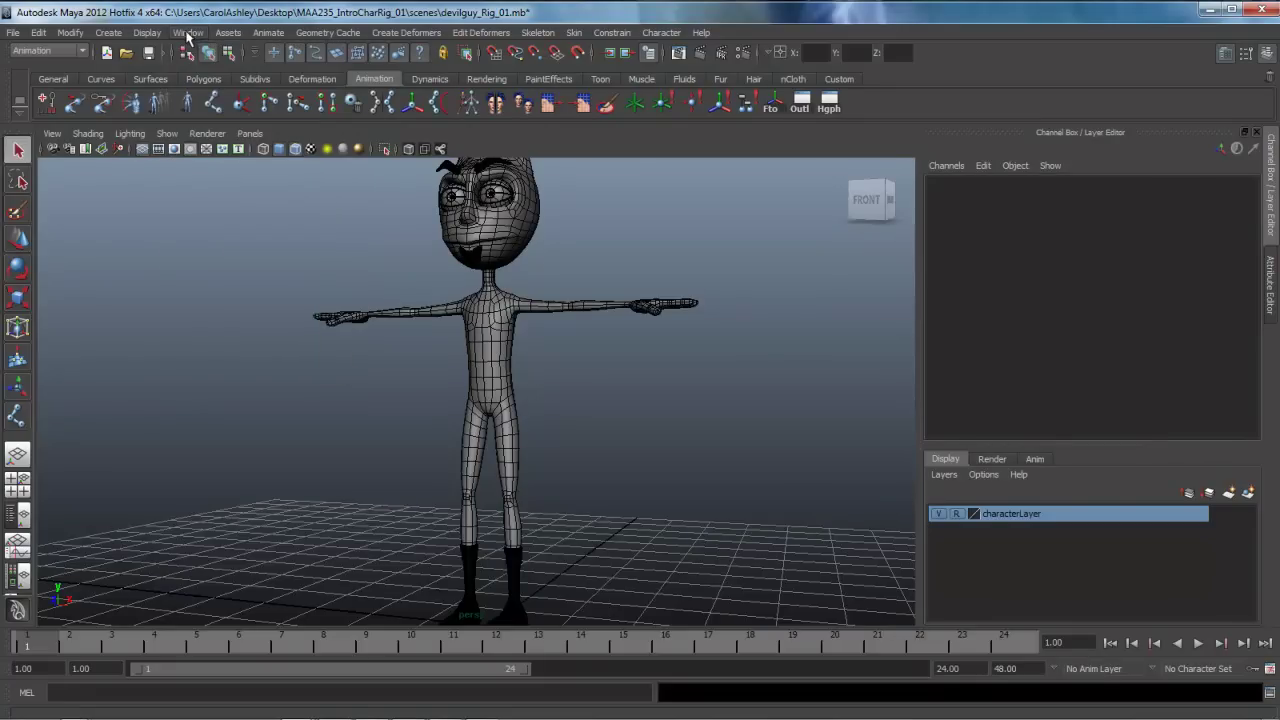
# Step: Add shortcuts for Local Rotation Axes and Joint Size to the Animation shelf
pyautogui.click(148, 34)
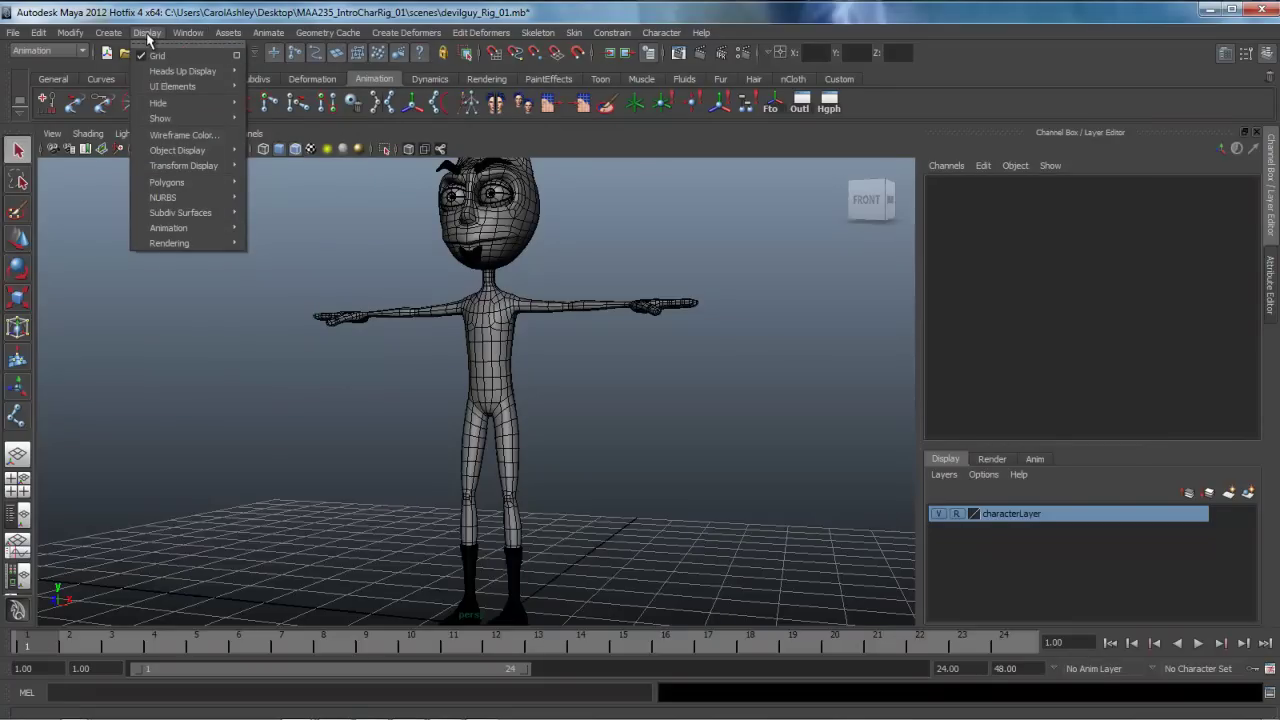
pyautogui.moveTo(172, 166)
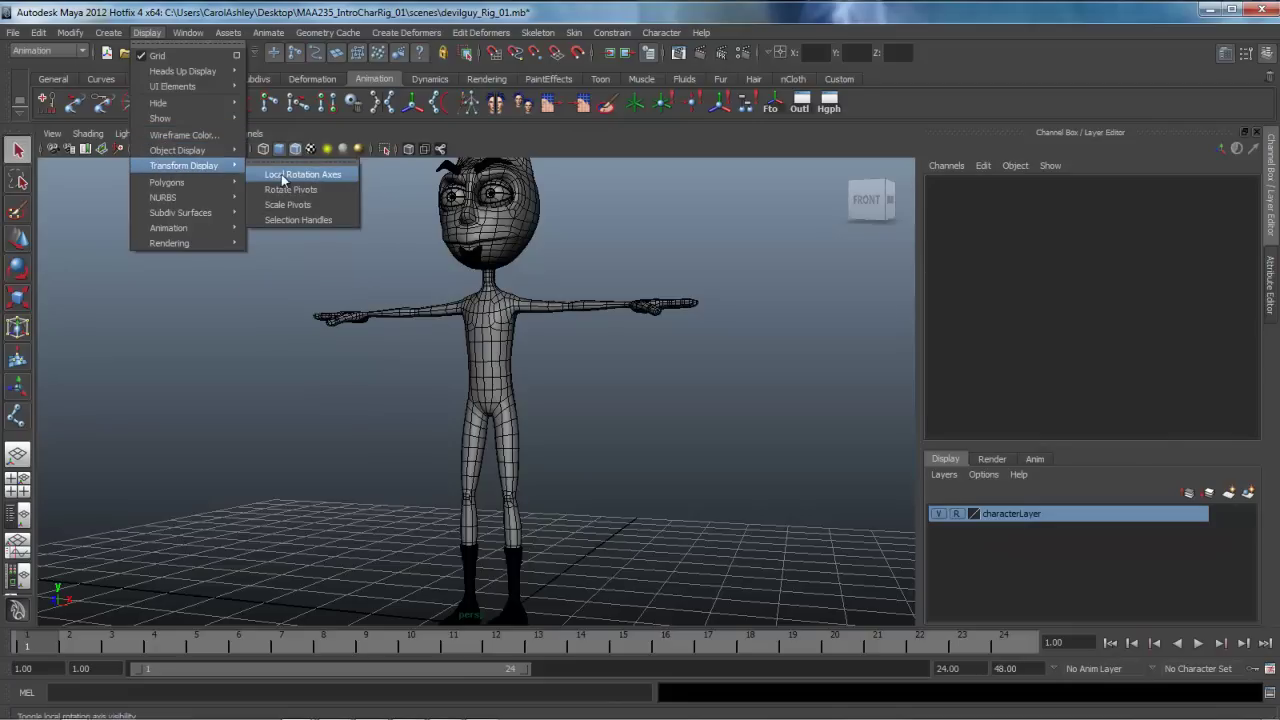
pyautogui.keyDown('ctrl'); pyautogui.keyDown('shift'); pyautogui.click(344, 175); pyautogui.keyUp('shift'); pyautogui.keyUp('ctrl')
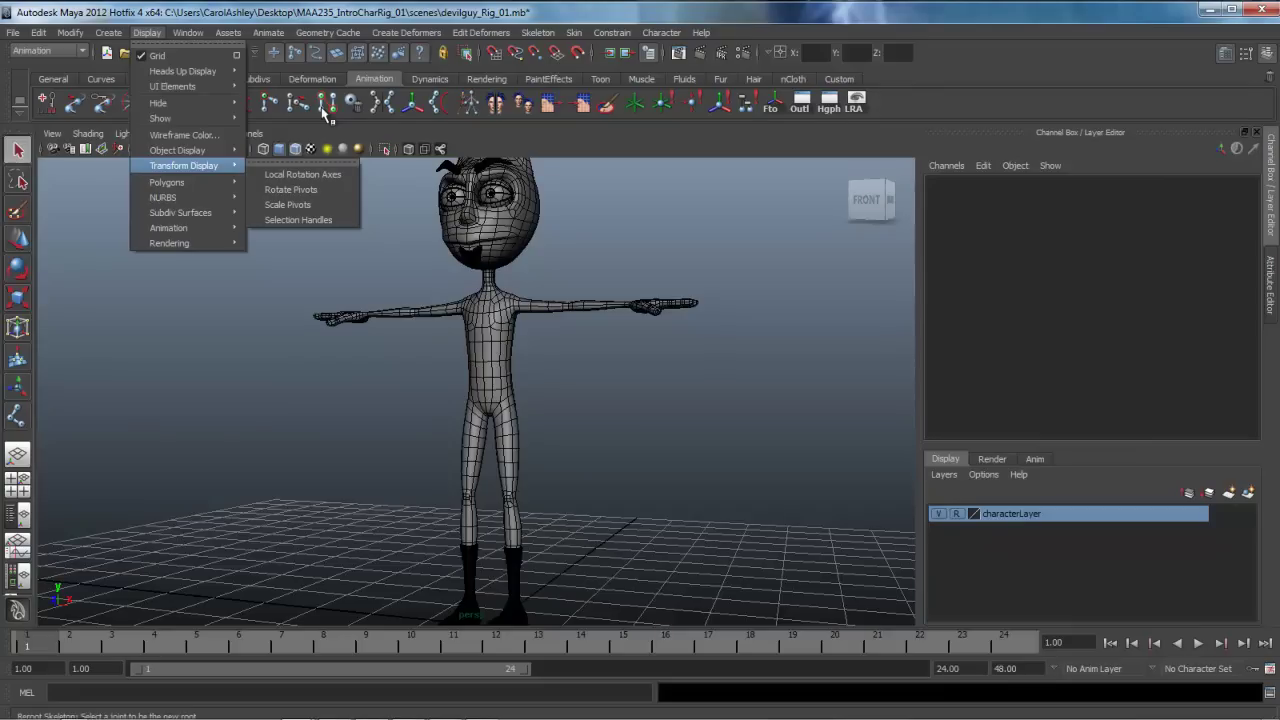
pyautogui.moveTo(183, 230)
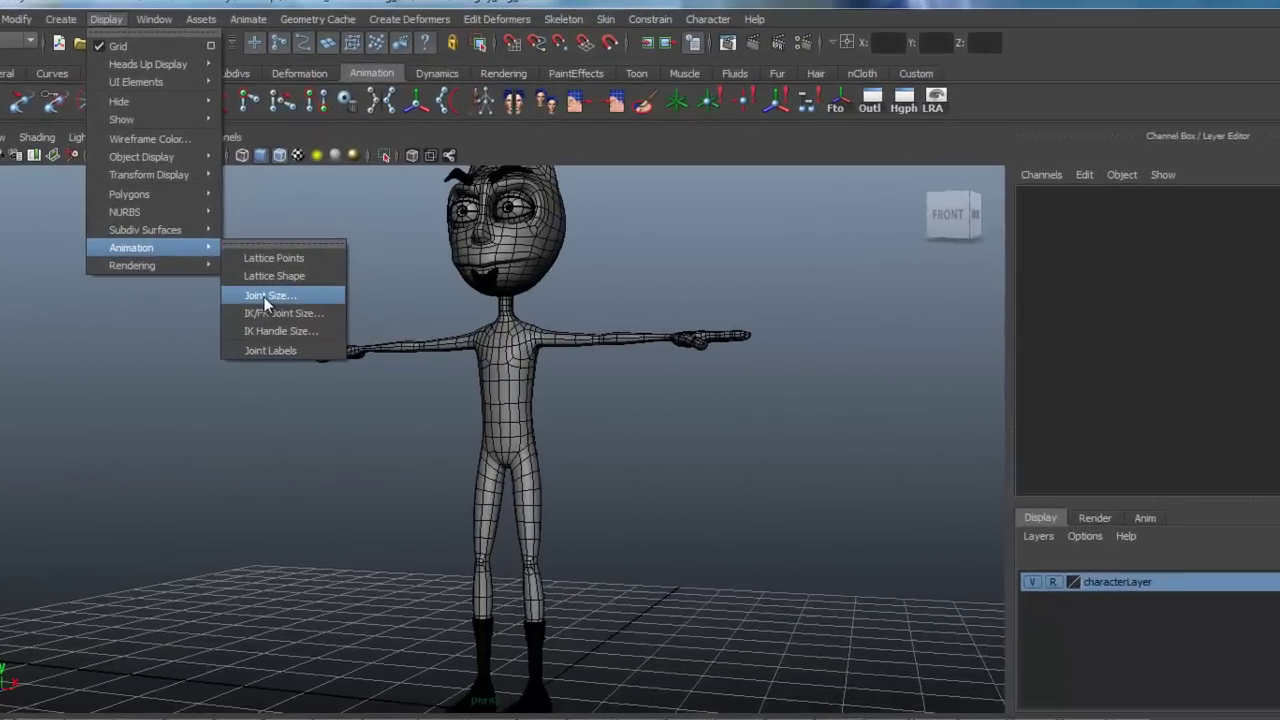
pyautogui.keyDown('ctrl'); pyautogui.keyDown('shift'); pyautogui.click(271, 310); pyautogui.keyUp('shift'); pyautogui.keyUp('ctrl')
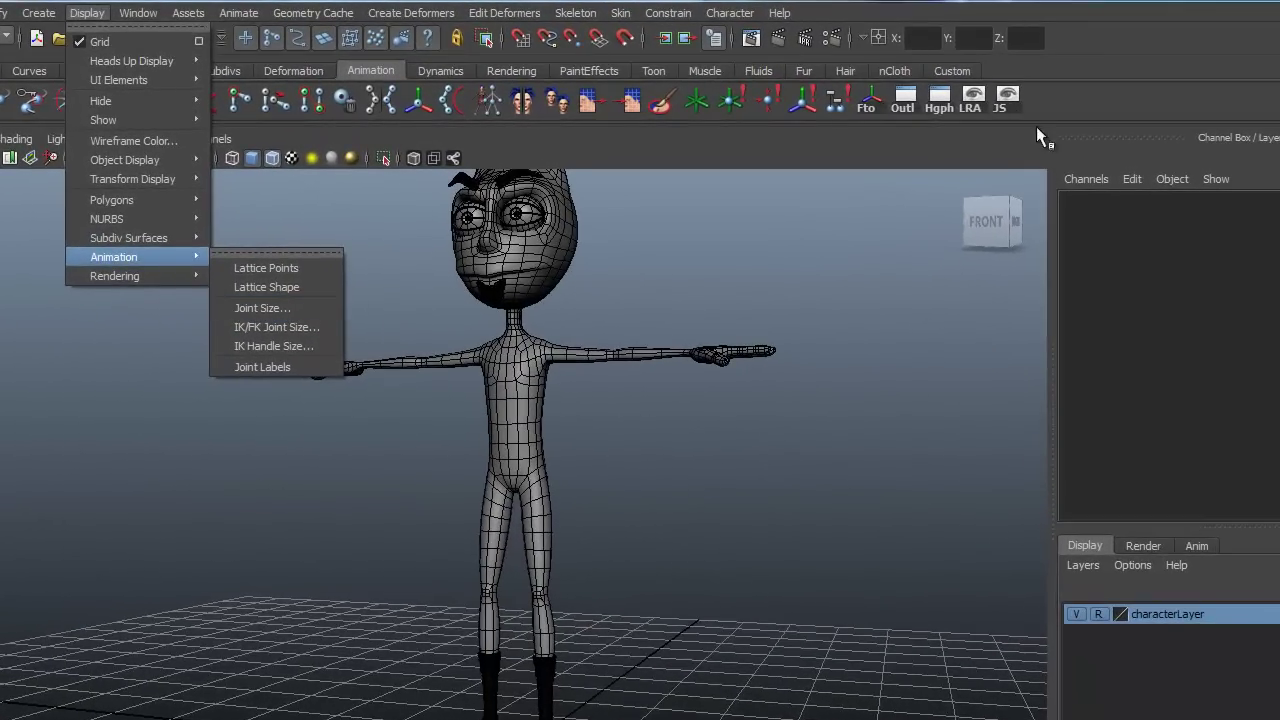
pyautogui.click(867, 251)
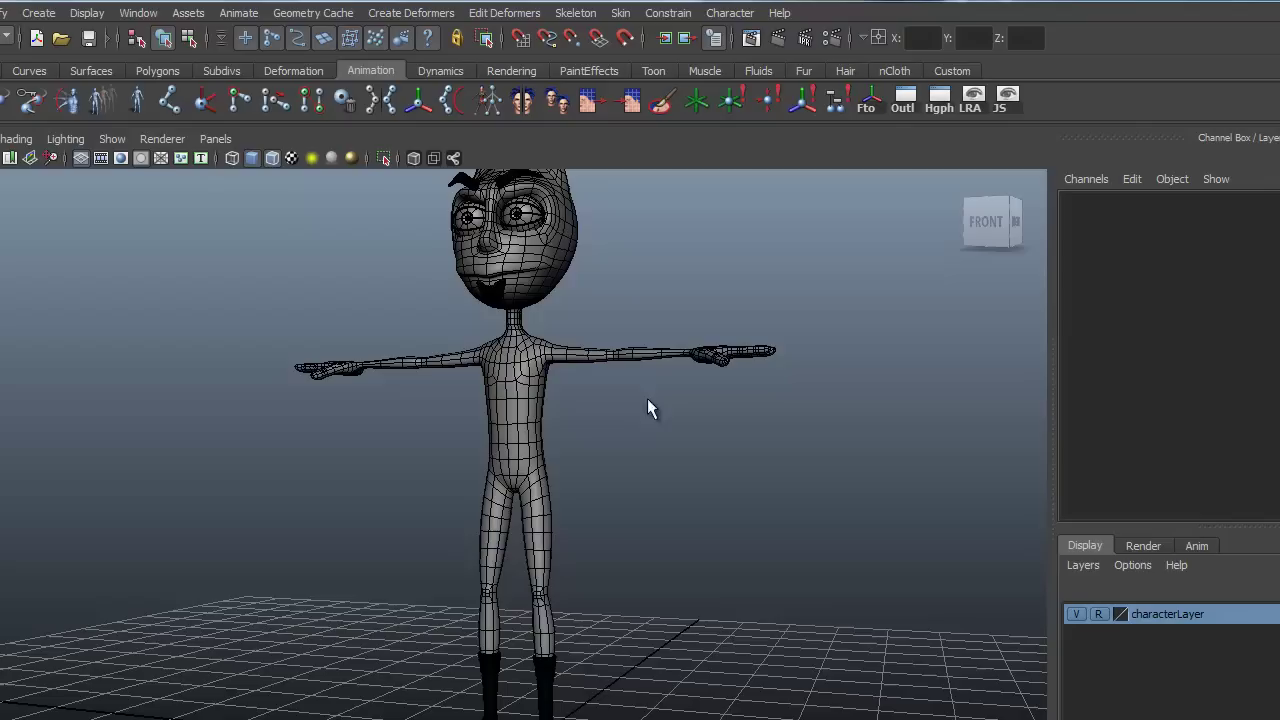
# Step: Try the Joint Tool by placing a four-joint chain beside the character in the perspective view, and delete it
pyautogui.keyDown('alt'); pyautogui.moveTo(741, 456); pyautogui.dragTo(828, 459); pyautogui.keyUp('alt')
pyautogui.keyDown('alt'); pyautogui.moveTo(828, 459); pyautogui.dragTo(749, 466, button='right'); pyautogui.keyUp('alt')
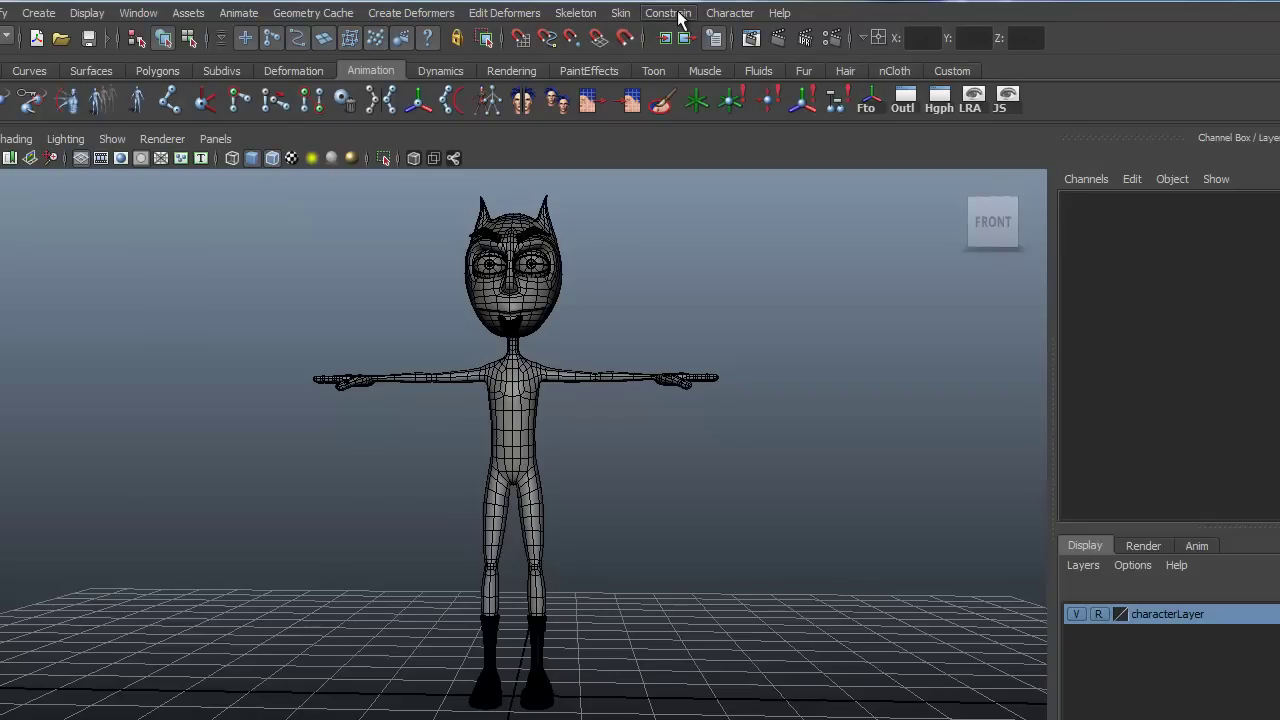
pyautogui.click(576, 13)
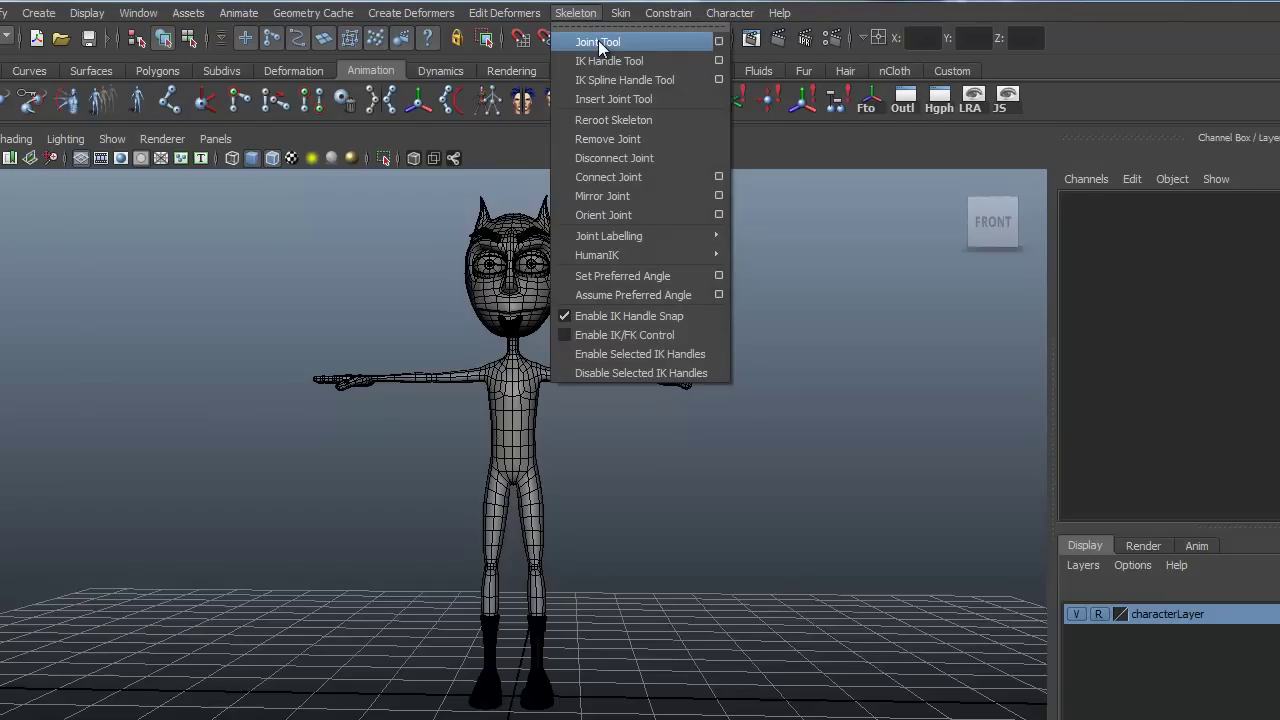
pyautogui.click(598, 41)
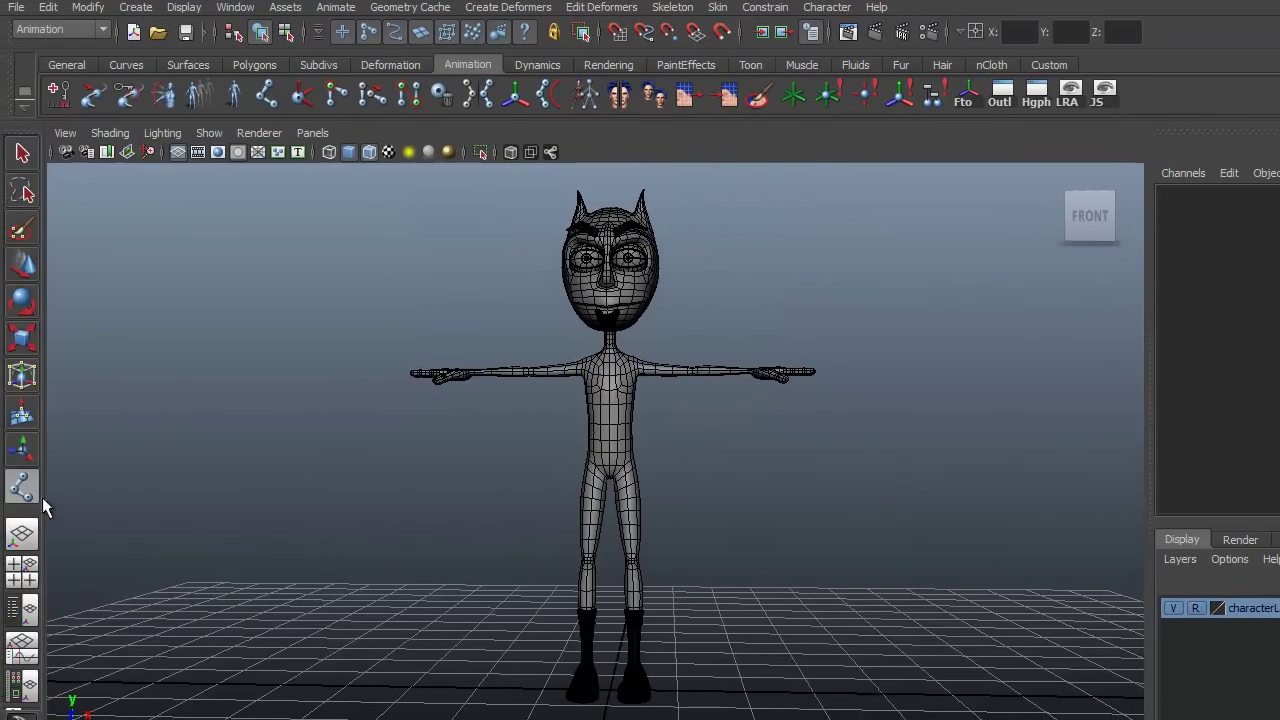
pyautogui.keyDown('alt'); pyautogui.moveTo(549, 560); pyautogui.dragTo(470, 626); pyautogui.keyUp('alt')
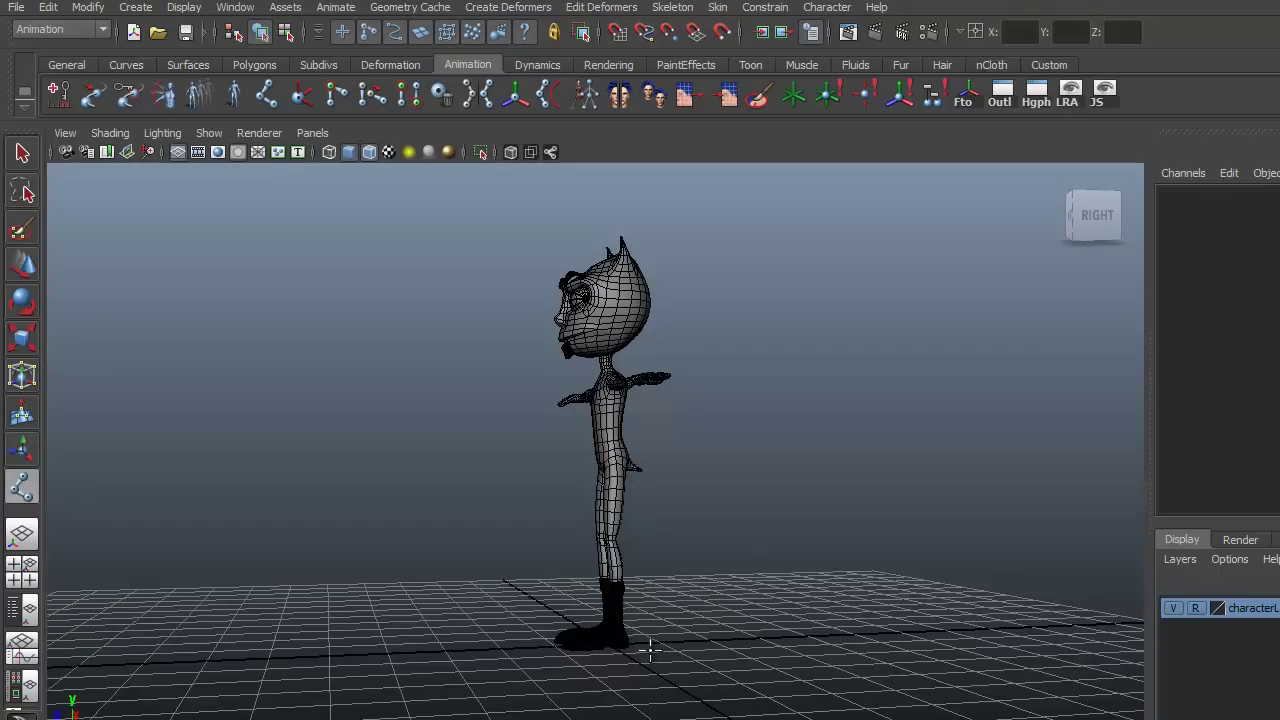
pyautogui.keyDown('alt'); pyautogui.moveTo(649, 646); pyautogui.dragTo(671, 626); pyautogui.keyUp('alt')
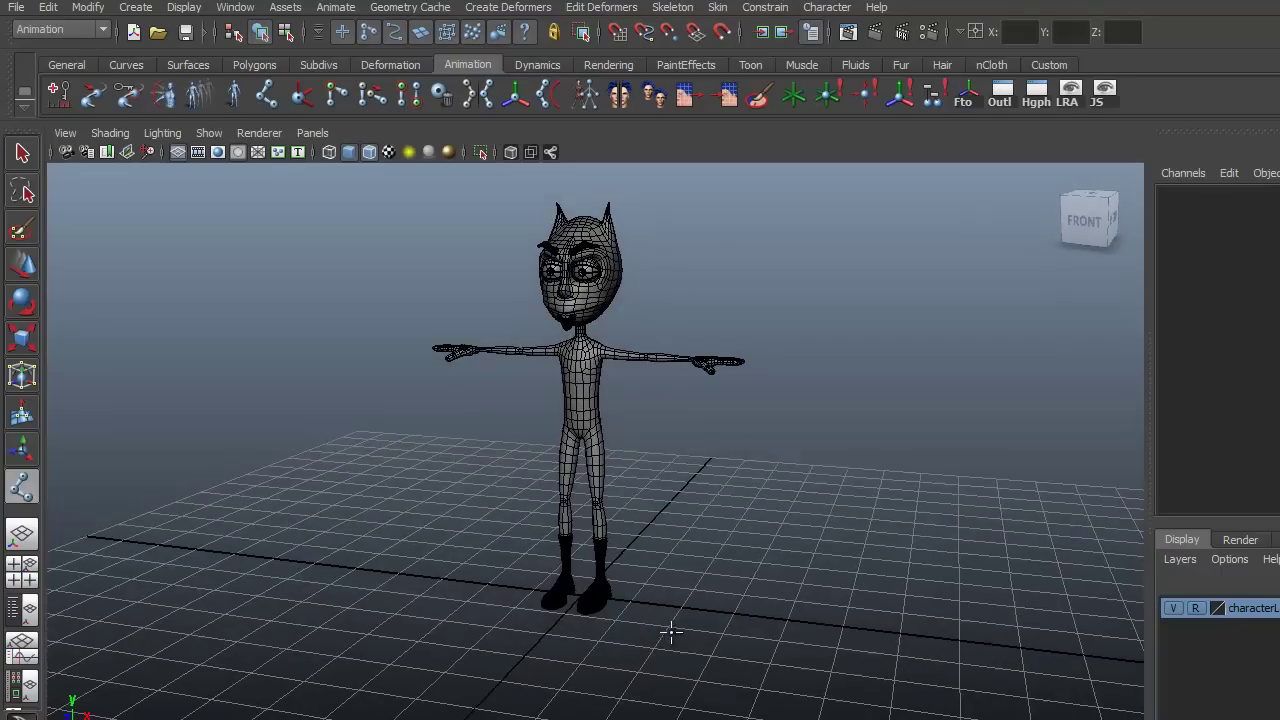
pyautogui.click(460, 410)
pyautogui.click(381, 523)
pyautogui.click(461, 577)
pyautogui.click(505, 498)
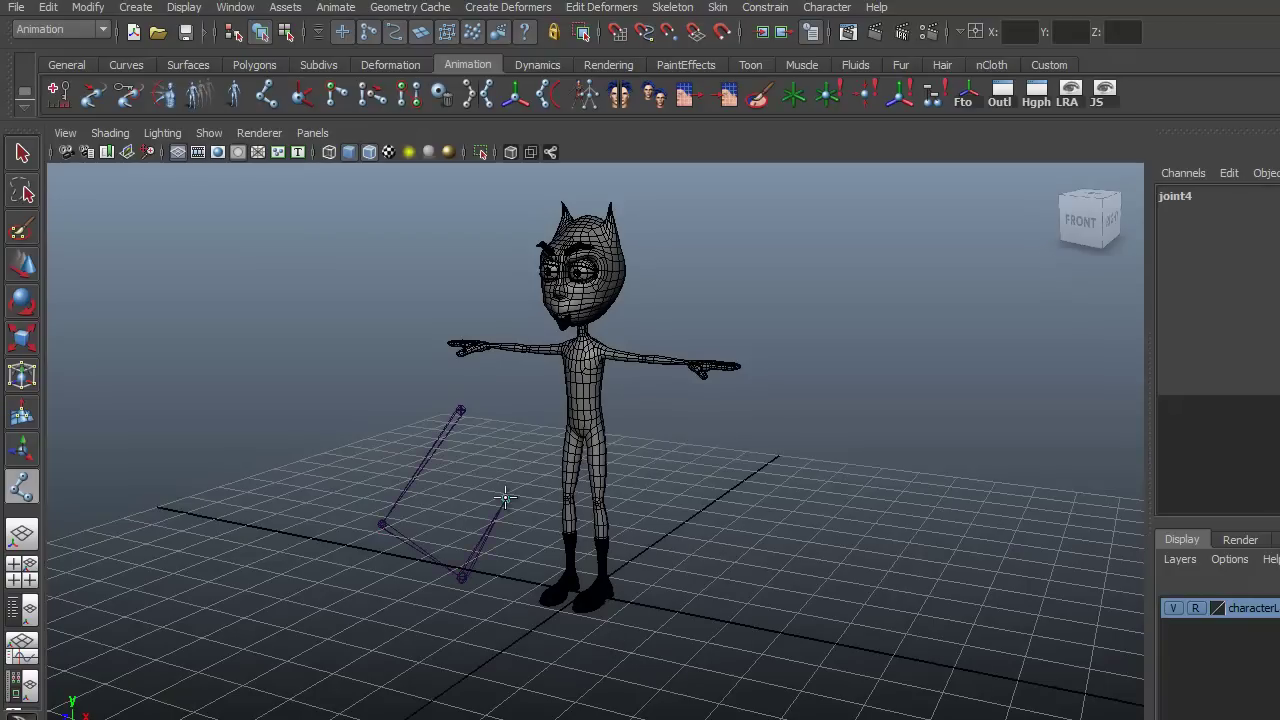
pyautogui.press('Return')
pyautogui.keyDown('alt'); pyautogui.moveTo(520, 483); pyautogui.dragTo(457, 586); pyautogui.keyUp('alt')
pyautogui.press('Delete')
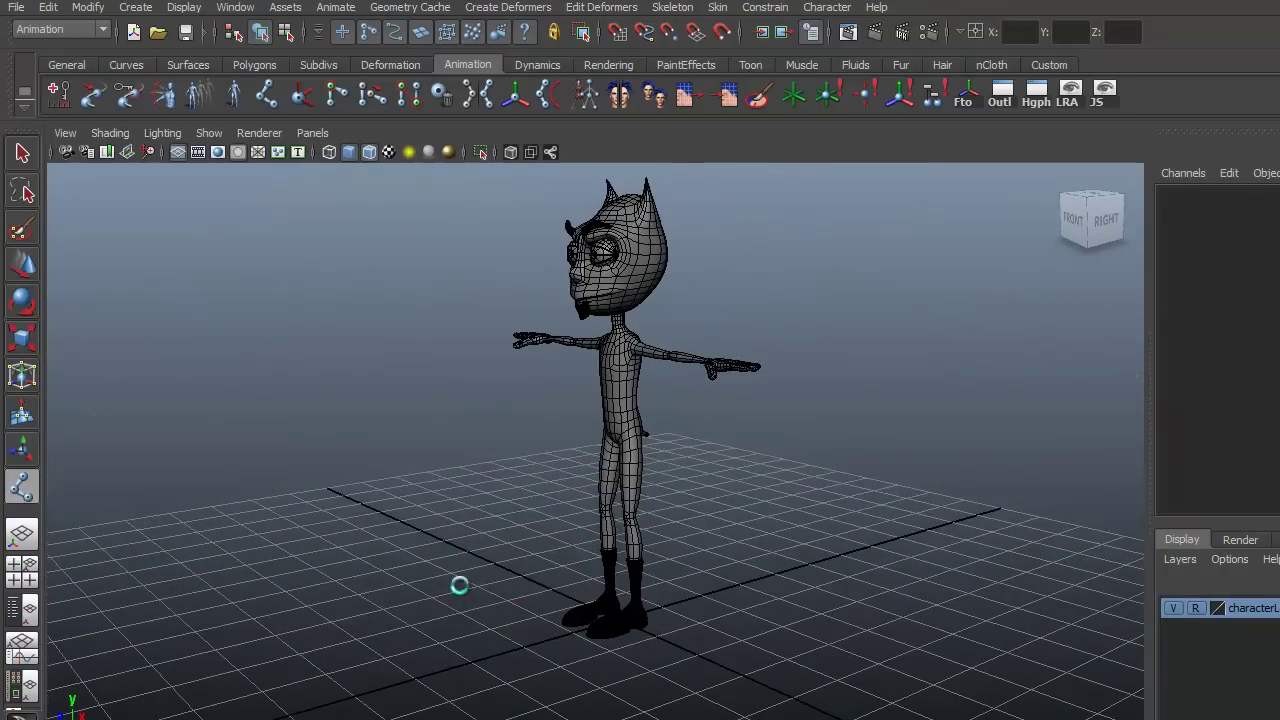
# Step: Maximize the side view and frame the whole character in it from head to feet
pyautogui.press('space')
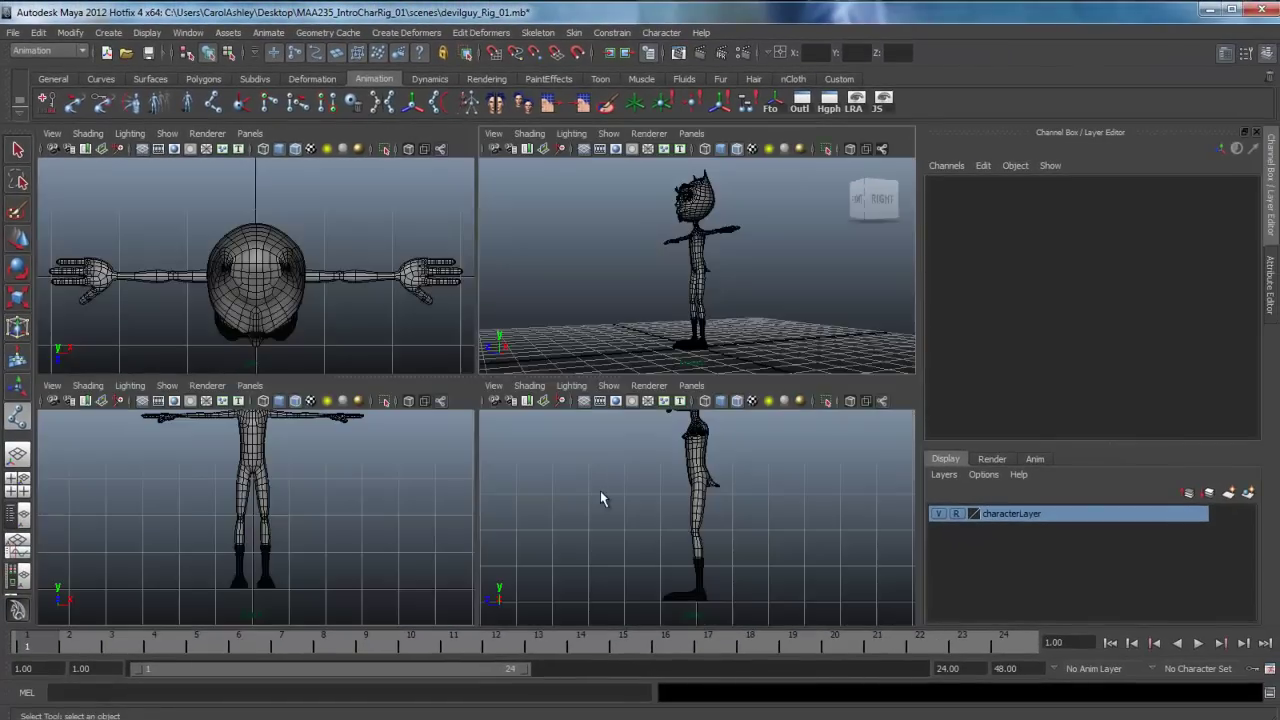
pyautogui.press('space')
pyautogui.keyDown('alt'); pyautogui.moveTo(557, 387); pyautogui.dragTo(571, 463, button='middle'); pyautogui.keyUp('alt')
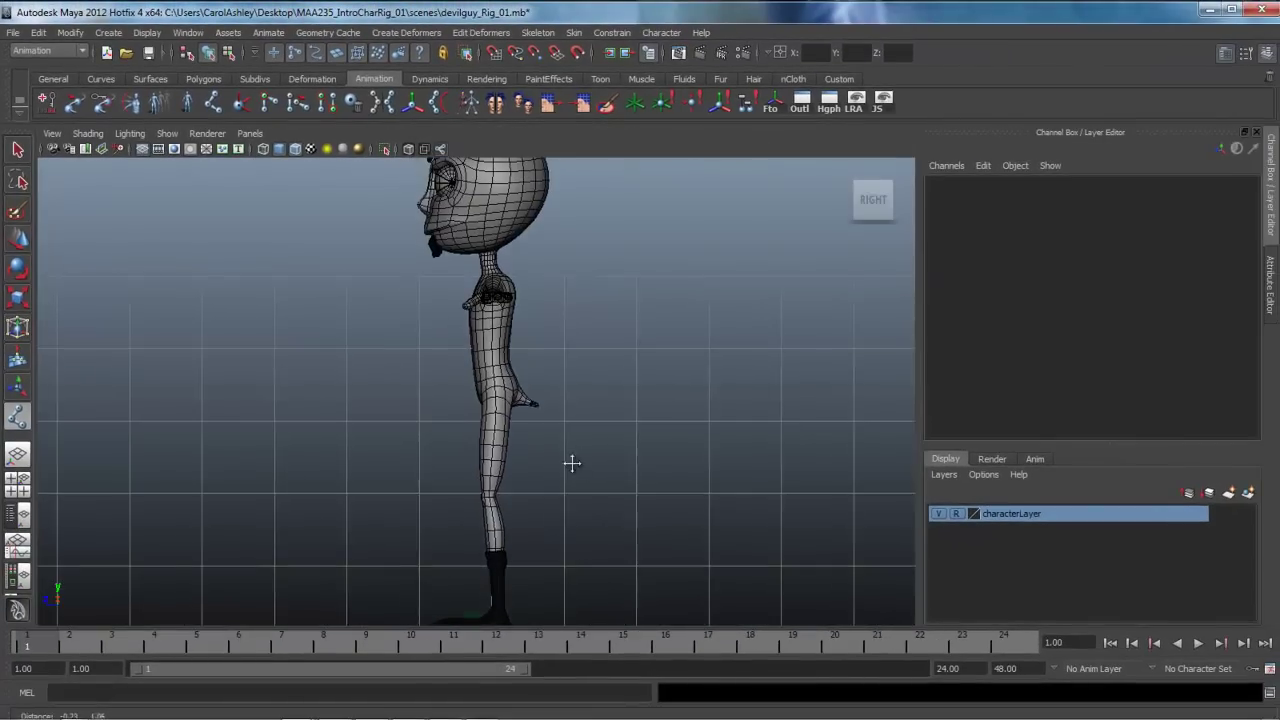
pyautogui.keyDown('alt'); pyautogui.moveTo(673, 455); pyautogui.dragTo(511, 443, button='right'); pyautogui.keyUp('alt')
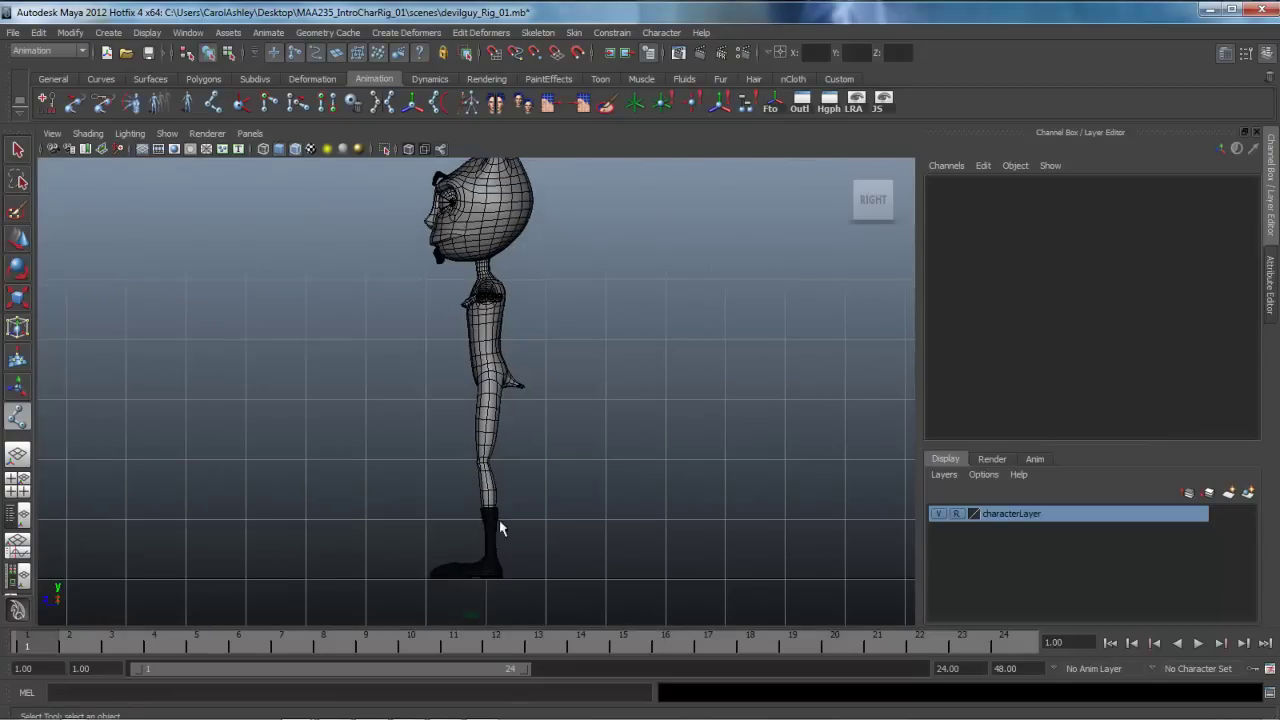
pyautogui.keyDown('alt'); pyautogui.moveTo(526, 503); pyautogui.dragTo(880, 492, button='right'); pyautogui.keyUp('alt')
pyautogui.keyDown('alt'); pyautogui.moveTo(599, 444); pyautogui.dragTo(585, 498, button='middle'); pyautogui.keyUp('alt')
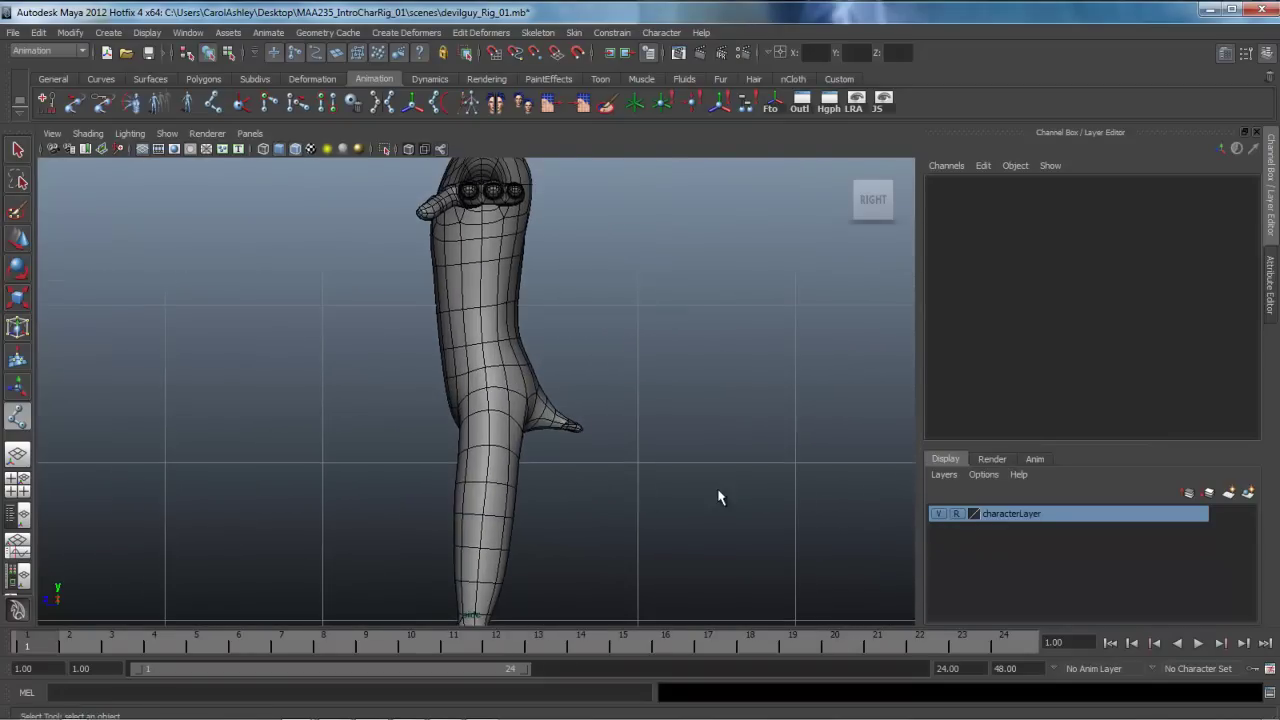
pyautogui.keyDown('alt'); pyautogui.moveTo(717, 491); pyautogui.dragTo(664, 478, button='right'); pyautogui.keyUp('alt')
pyautogui.keyDown('alt'); pyautogui.moveTo(664, 478); pyautogui.dragTo(652, 485, button='middle'); pyautogui.keyUp('alt')
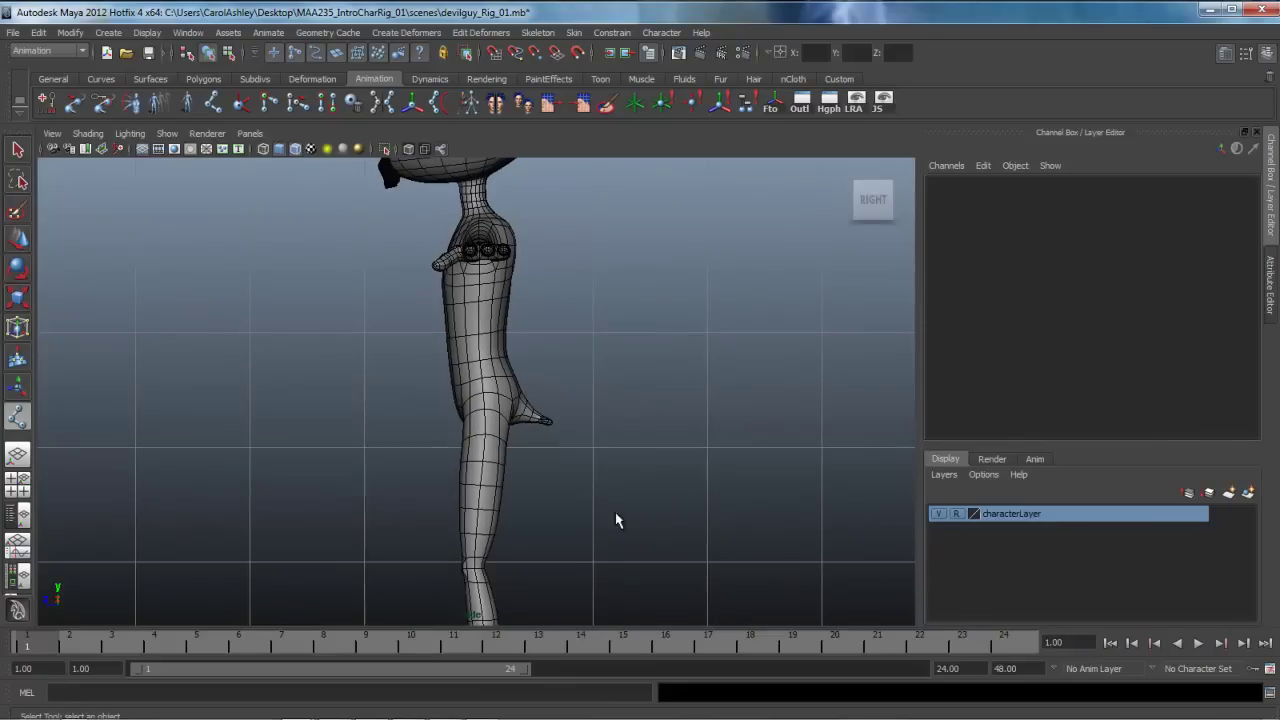
pyautogui.keyDown('alt'); pyautogui.moveTo(727, 516); pyautogui.dragTo(522, 505, button='right'); pyautogui.keyUp('alt')
pyautogui.keyDown('alt'); pyautogui.moveTo(600, 508); pyautogui.dragTo(638, 503, button='right'); pyautogui.keyUp('alt')
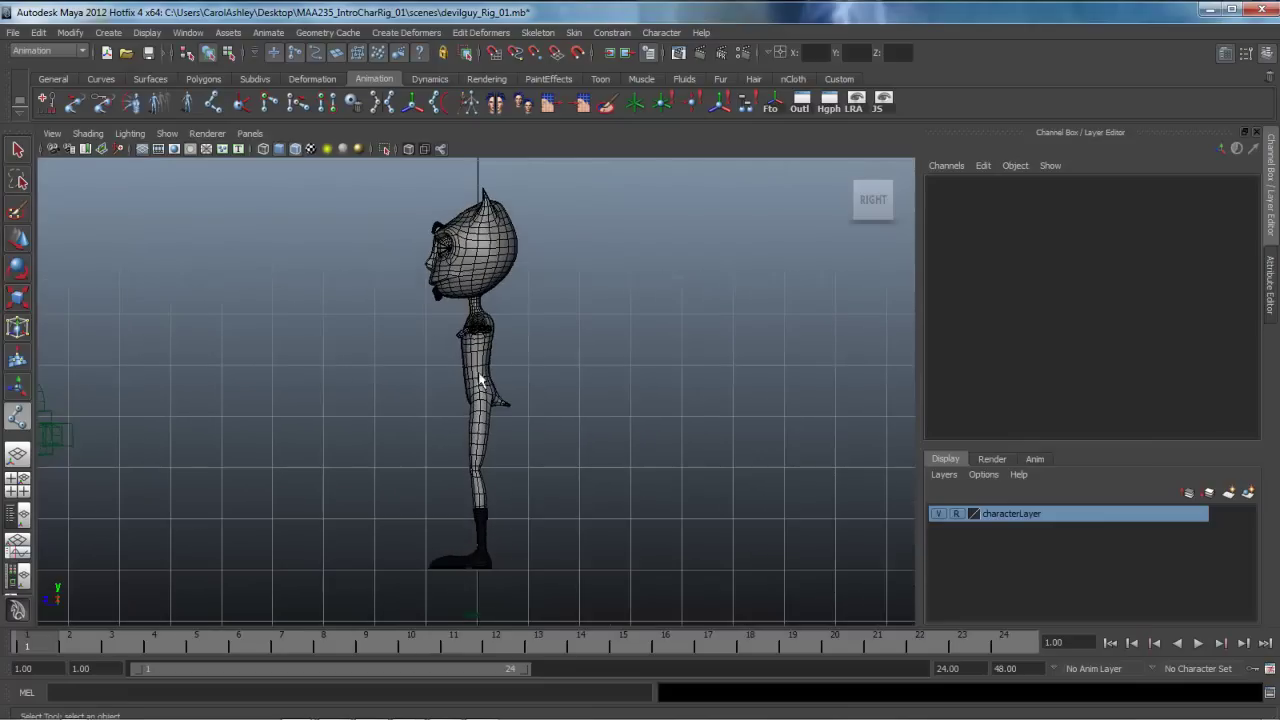
# Step: Examine the hip, knee, ankle and boot in the side view to judge where the leg joints belong
pyautogui.scroll(5, 523, 500)
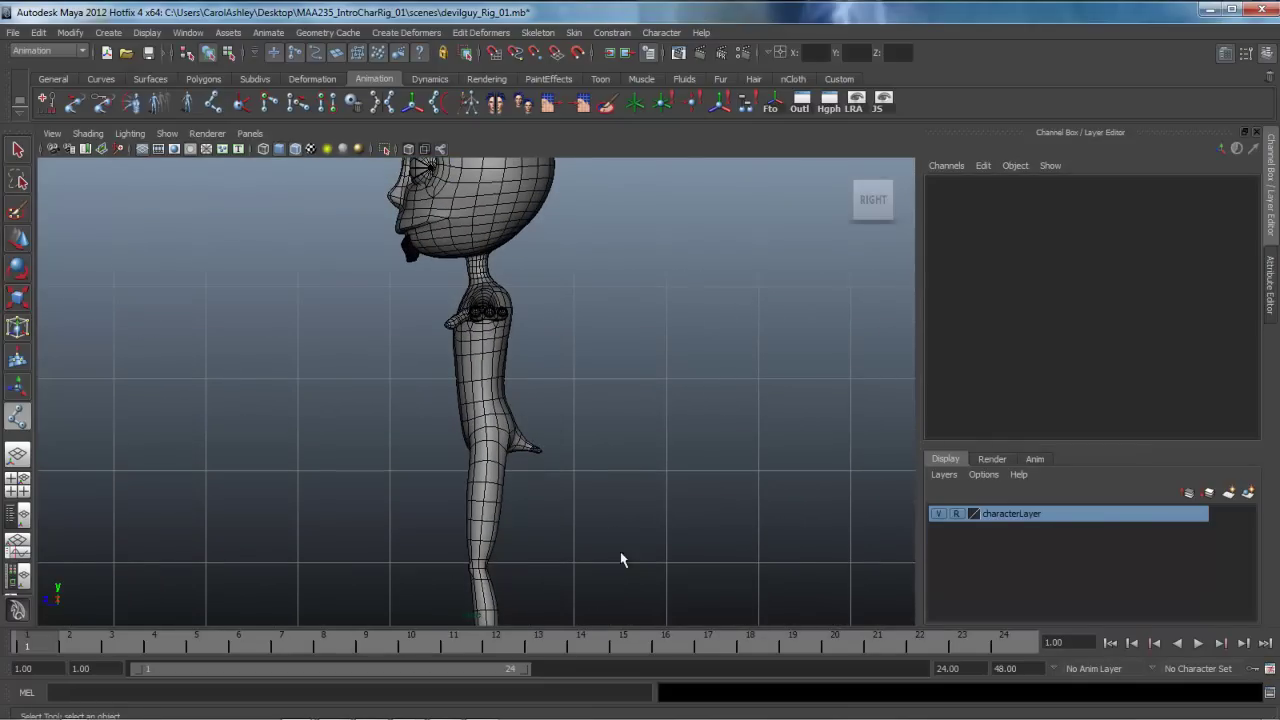
pyautogui.keyDown('alt'); pyautogui.moveTo(600, 449); pyautogui.dragTo(594, 487, button='middle'); pyautogui.keyUp('alt')
pyautogui.keyDown('alt'); pyautogui.moveTo(492, 578); pyautogui.dragTo(514, 444, button='middle'); pyautogui.keyUp('alt')
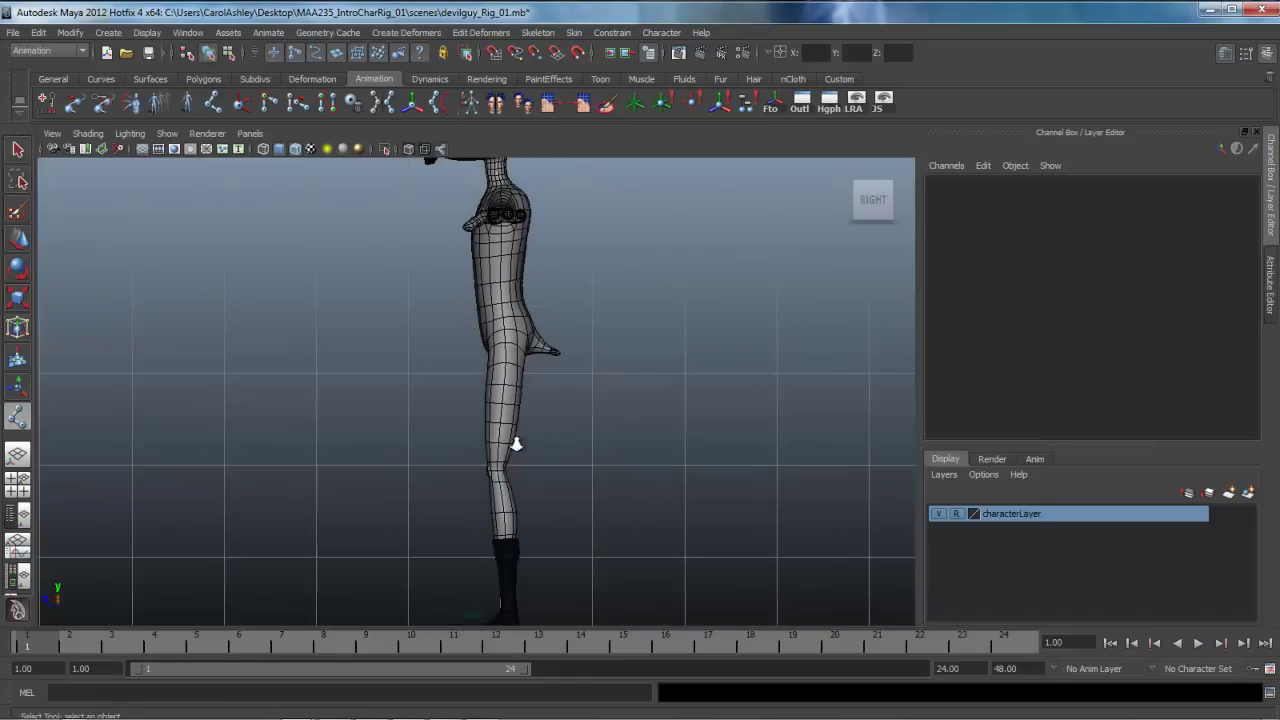
pyautogui.keyDown('alt'); pyautogui.moveTo(514, 444); pyautogui.dragTo(683, 500, button='right'); pyautogui.keyUp('alt')
pyautogui.keyDown('alt'); pyautogui.moveTo(600, 539); pyautogui.dragTo(586, 494, button='middle'); pyautogui.keyUp('alt')
pyautogui.keyDown('alt'); pyautogui.moveTo(586, 494); pyautogui.dragTo(712, 470, button='right'); pyautogui.keyUp('alt')
pyautogui.keyDown('alt'); pyautogui.moveTo(713, 477); pyautogui.dragTo(566, 354, button='middle'); pyautogui.keyUp('alt')
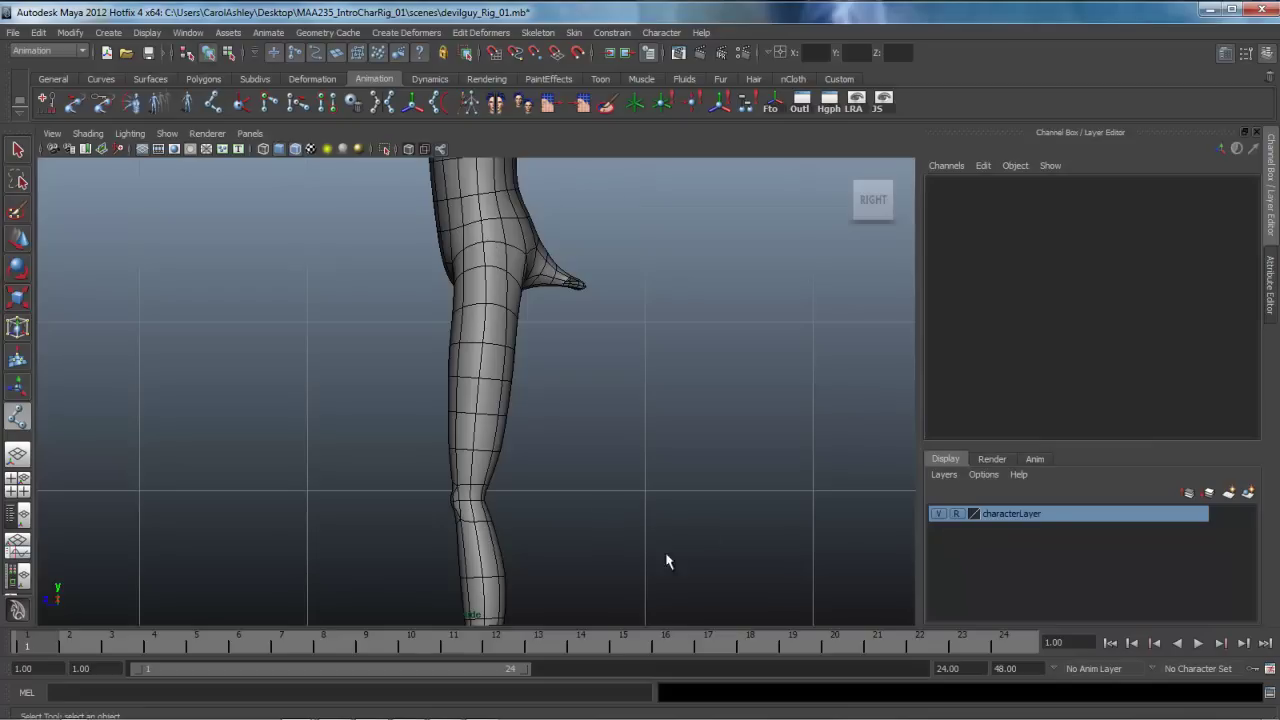
pyautogui.keyDown('alt'); pyautogui.moveTo(666, 555); pyautogui.dragTo(658, 406, button='middle'); pyautogui.keyUp('alt')
pyautogui.keyDown('alt'); pyautogui.moveTo(774, 517); pyautogui.dragTo(657, 540, button='right'); pyautogui.keyUp('alt')
pyautogui.keyDown('alt'); pyautogui.moveTo(657, 540); pyautogui.dragTo(670, 544, button='middle'); pyautogui.keyUp('alt')
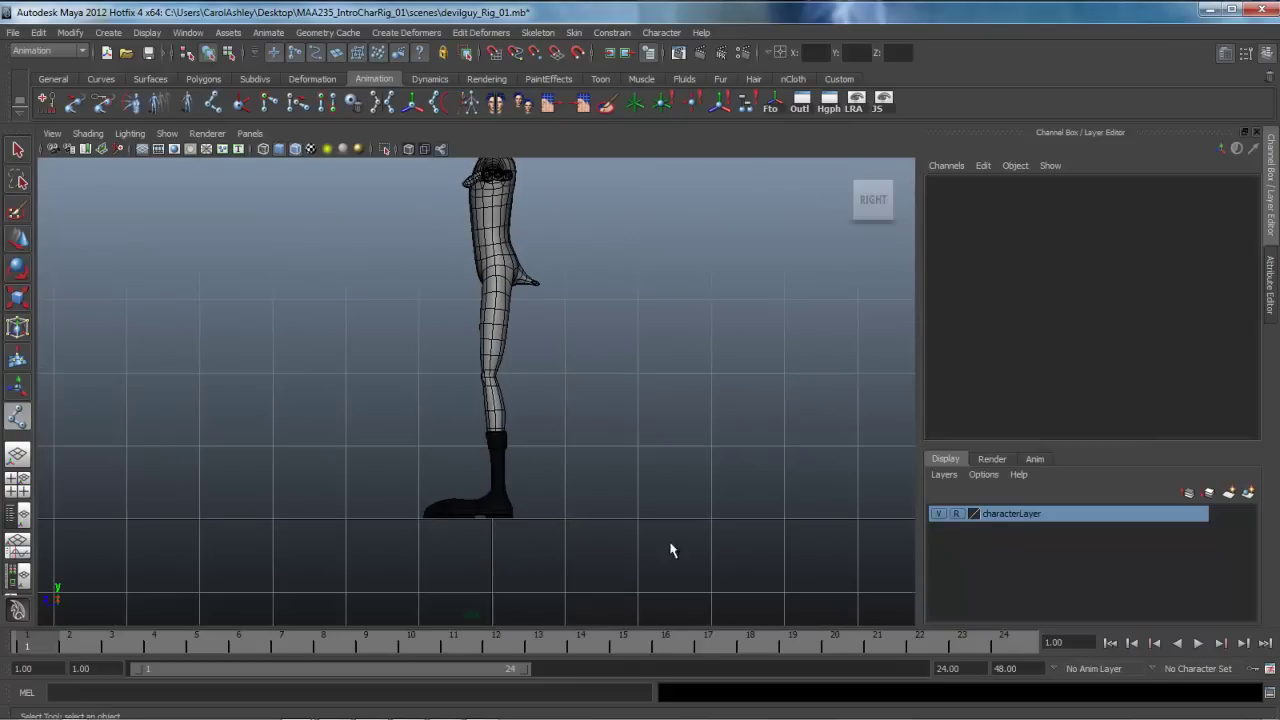
pyautogui.keyDown('alt'); pyautogui.moveTo(472, 498); pyautogui.dragTo(716, 496, button='right'); pyautogui.keyUp('alt')
pyautogui.keyDown('alt'); pyautogui.moveTo(587, 392); pyautogui.dragTo(582, 448, button='middle'); pyautogui.keyUp('alt')
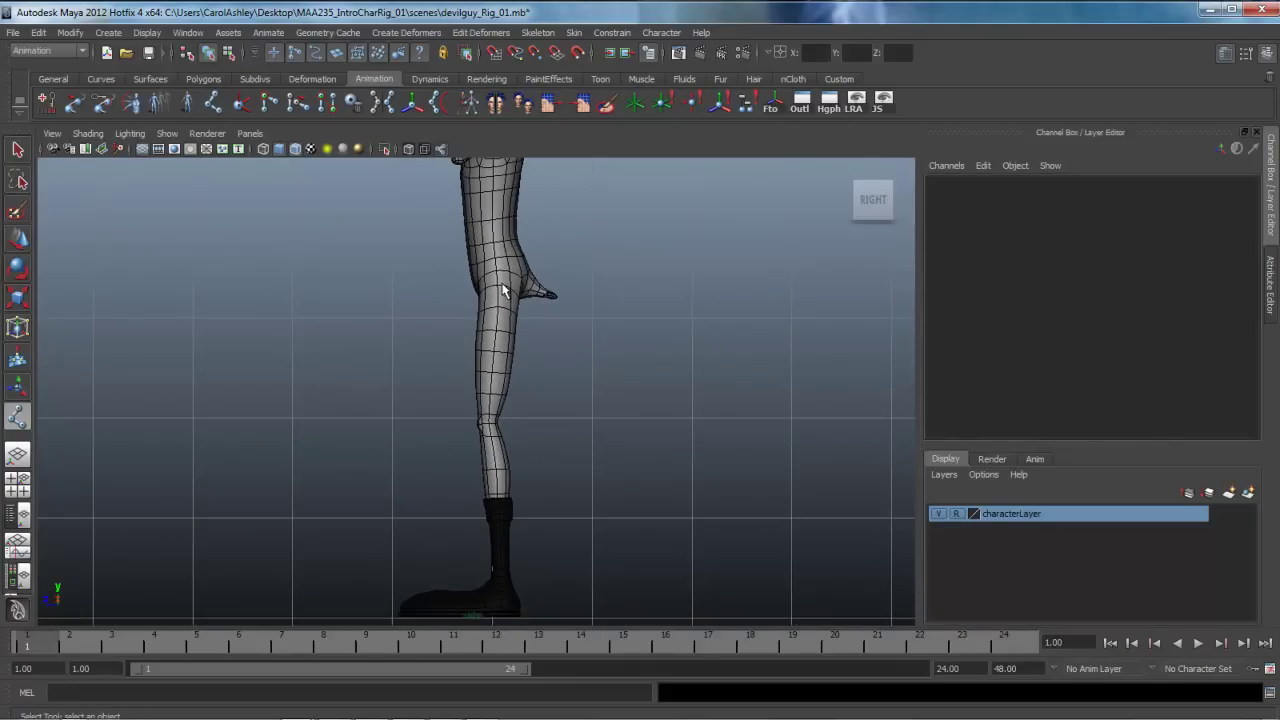
pyautogui.keyDown('alt'); pyautogui.moveTo(532, 372); pyautogui.dragTo(785, 398, button='right'); pyautogui.keyUp('alt')
pyautogui.keyDown('alt'); pyautogui.moveTo(628, 369); pyautogui.dragTo(608, 470, button='middle'); pyautogui.keyUp('alt')
pyautogui.keyDown('alt'); pyautogui.moveTo(495, 442); pyautogui.dragTo(663, 462, button='right'); pyautogui.keyUp('alt')
pyautogui.keyDown('alt'); pyautogui.moveTo(663, 462); pyautogui.dragTo(634, 417, button='middle'); pyautogui.keyUp('alt')
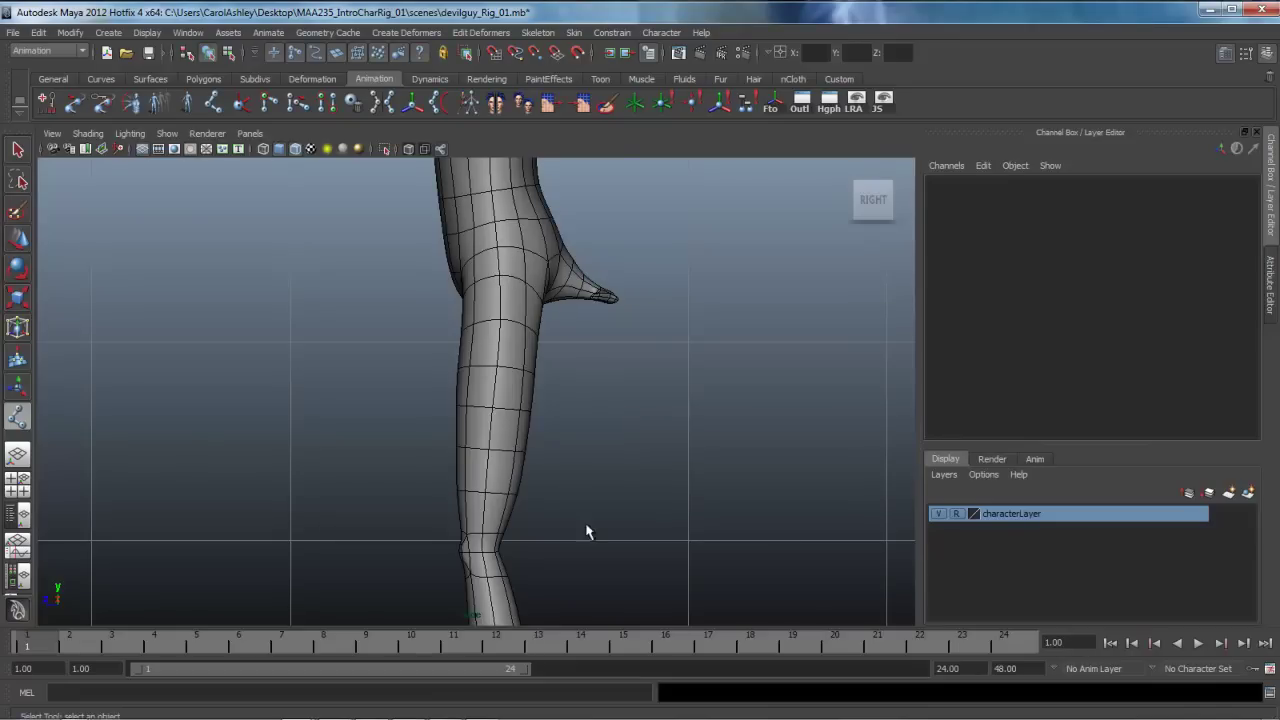
pyautogui.keyDown('alt'); pyautogui.moveTo(587, 531); pyautogui.dragTo(589, 391, button='middle'); pyautogui.keyUp('alt')
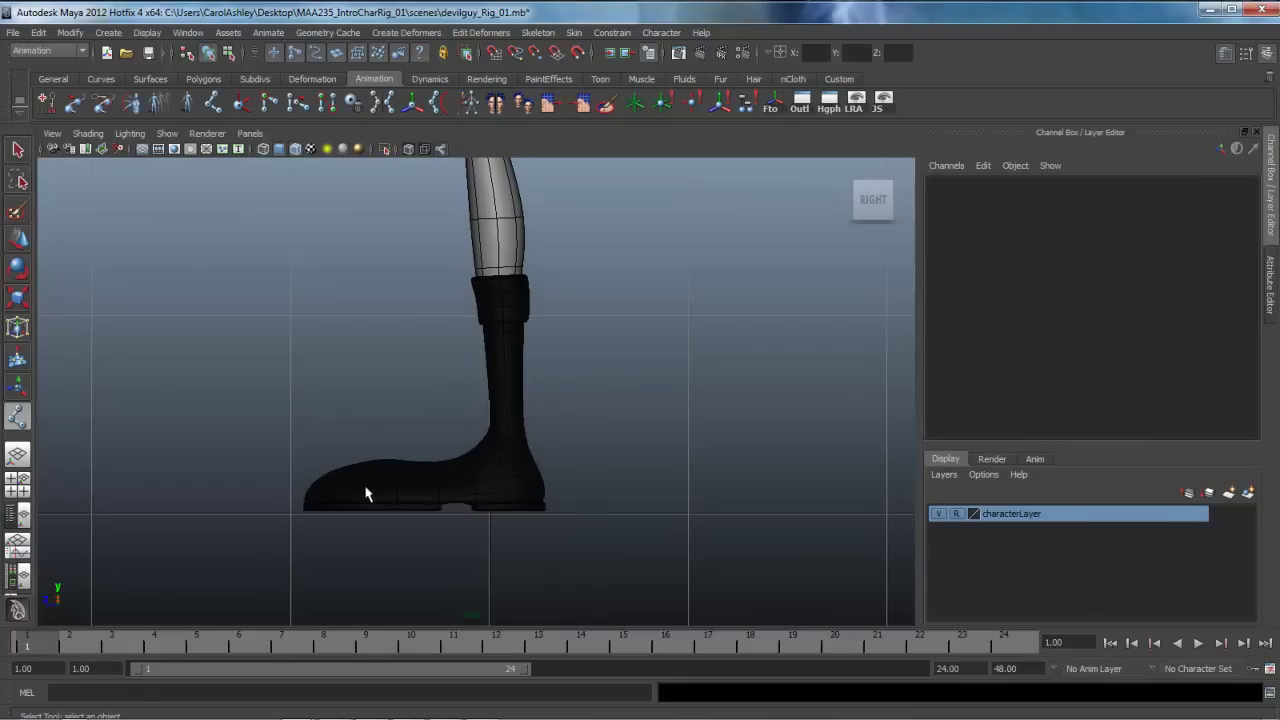
pyautogui.moveTo(618, 337)
pyautogui.keyDown('alt'); pyautogui.mouseDown(button='middle')
pyautogui.moveTo(620, 489)
pyautogui.moveTo(600, 471)
pyautogui.moveTo(598, 540)
pyautogui.mouseUp(button='middle'); pyautogui.keyUp('alt')
pyautogui.moveTo(580, 288)
pyautogui.keyDown('alt'); pyautogui.mouseDown(button='middle')
pyautogui.moveTo(604, 414)
pyautogui.moveTo(606, 380)
pyautogui.mouseUp(button='middle'); pyautogui.keyUp('alt')
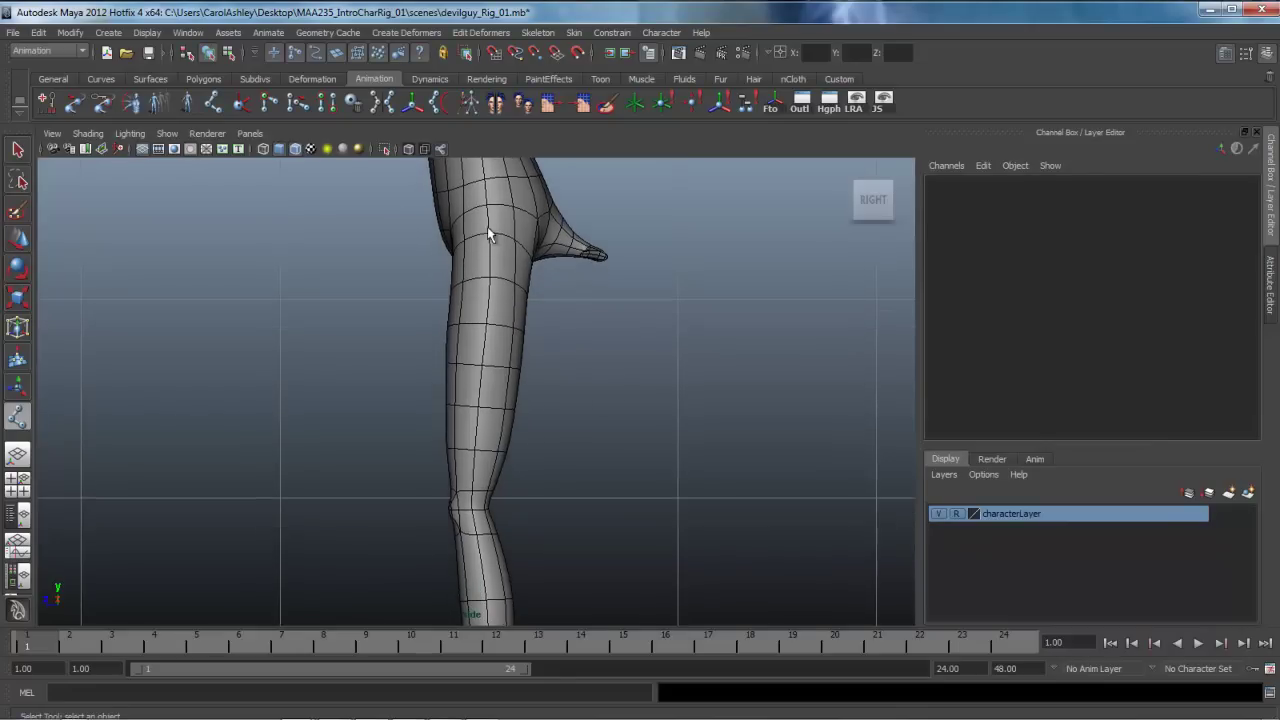
pyautogui.keyDown('alt'); pyautogui.moveTo(563, 295); pyautogui.dragTo(565, 330, button='middle'); pyautogui.keyUp('alt')
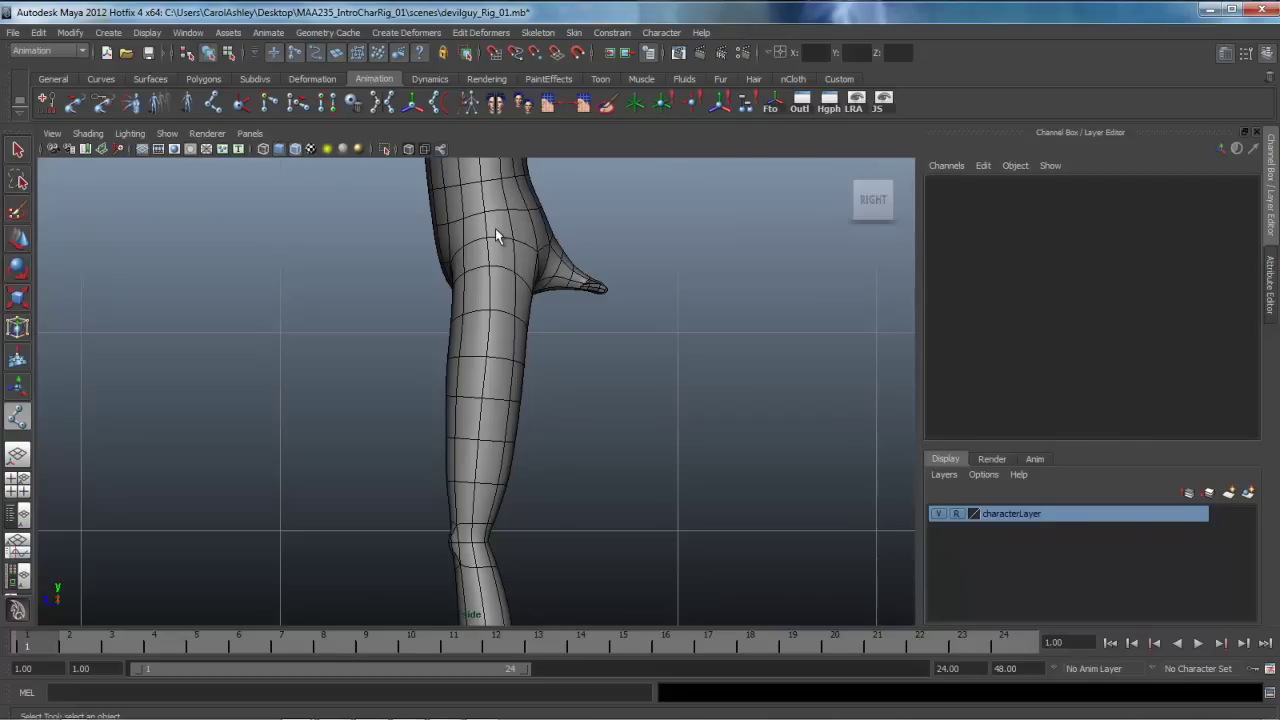
# Step: Place the first leg joint at the hip in the side view with the Joint Tool, at about Y 3.48 and Z -0.05
pyautogui.click(215, 106)
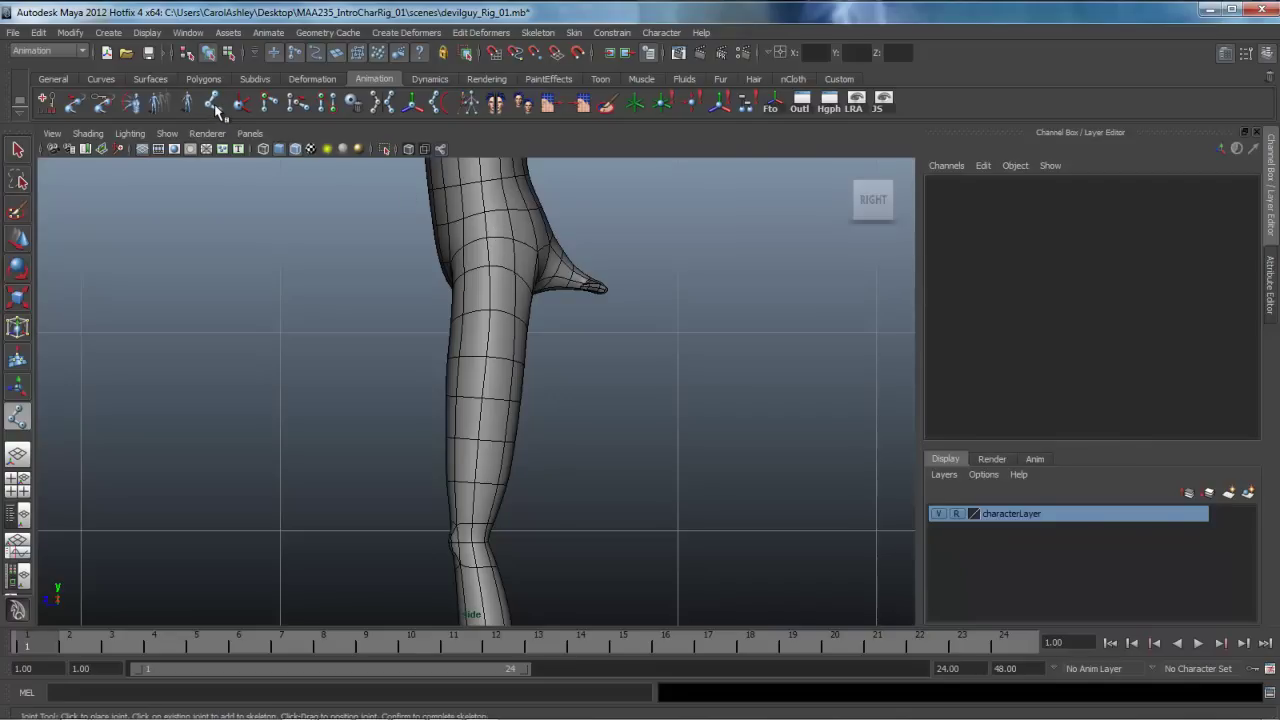
pyautogui.click(494, 229)
pyautogui.moveTo(492, 235)
pyautogui.mouseDown()
pyautogui.moveTo(520, 237)
pyautogui.moveTo(487, 242)
pyautogui.moveTo(494, 231)
pyautogui.mouseUp()
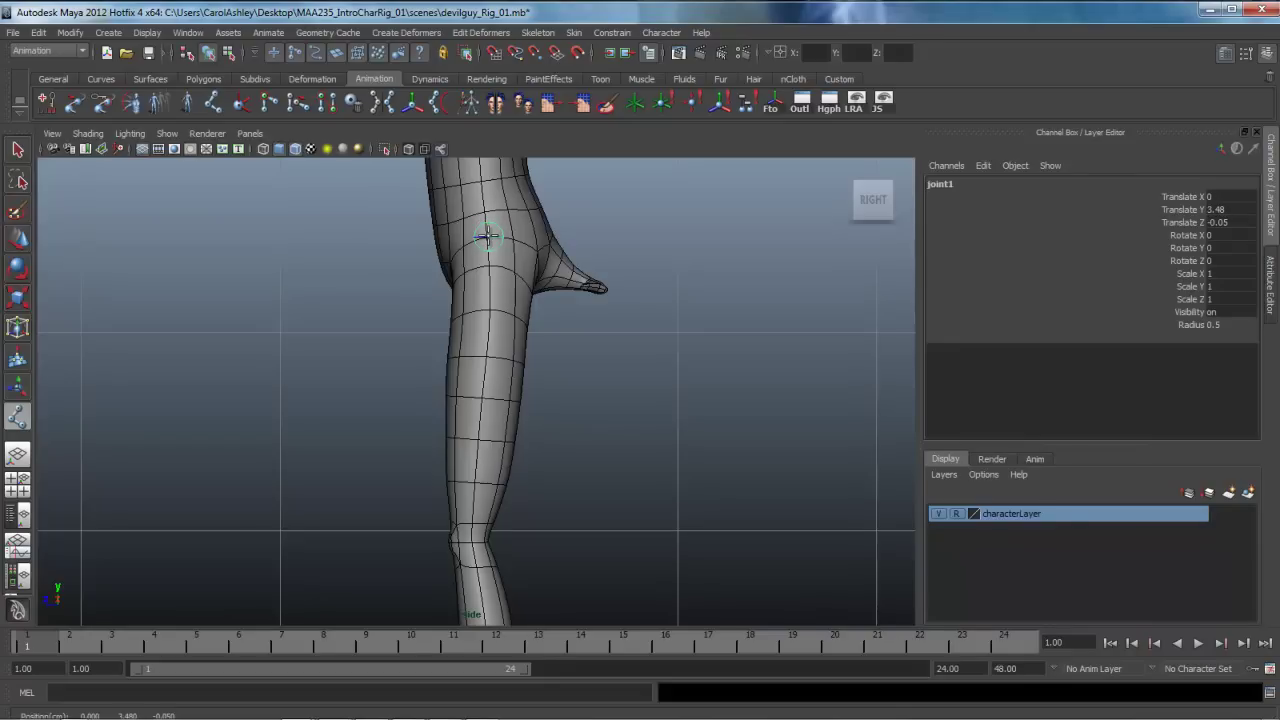
pyautogui.press('Return')
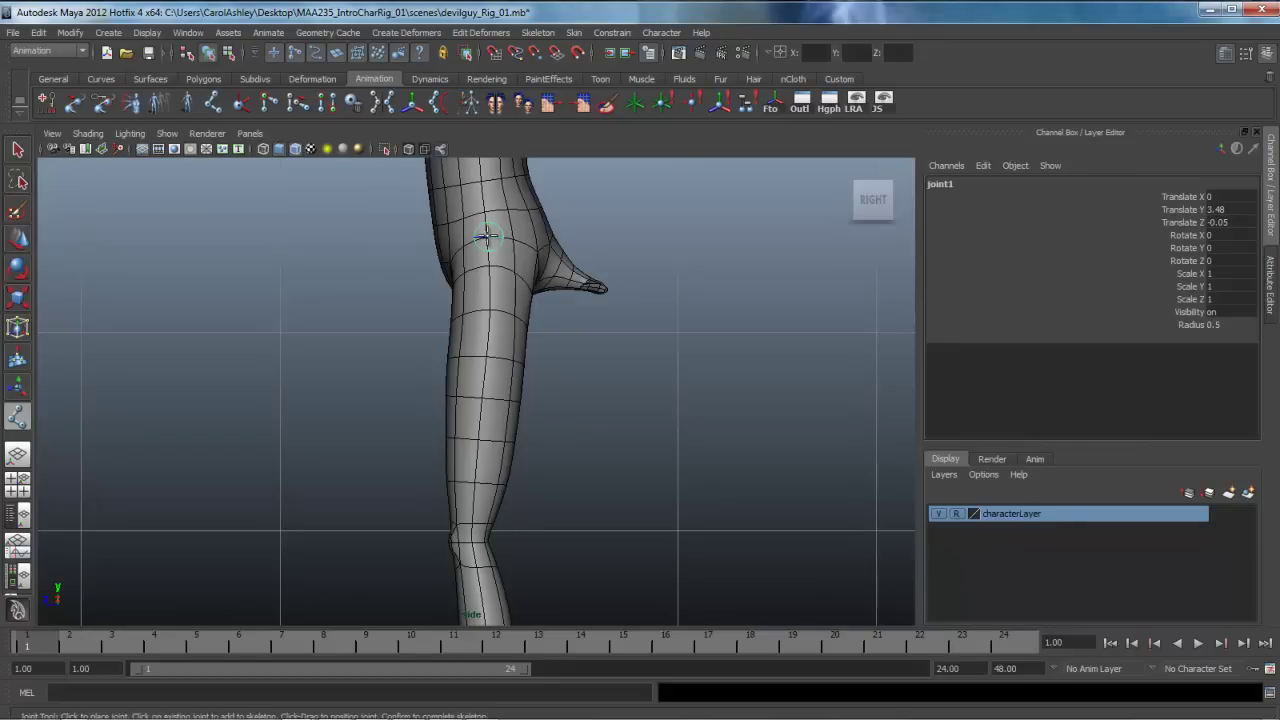
# Step: Add the knee joint at the front of the knee, about 1.55 units below the hip joint
pyautogui.keyDown('alt'); pyautogui.moveTo(616, 519); pyautogui.dragTo(614, 491, button='middle'); pyautogui.keyUp('alt')
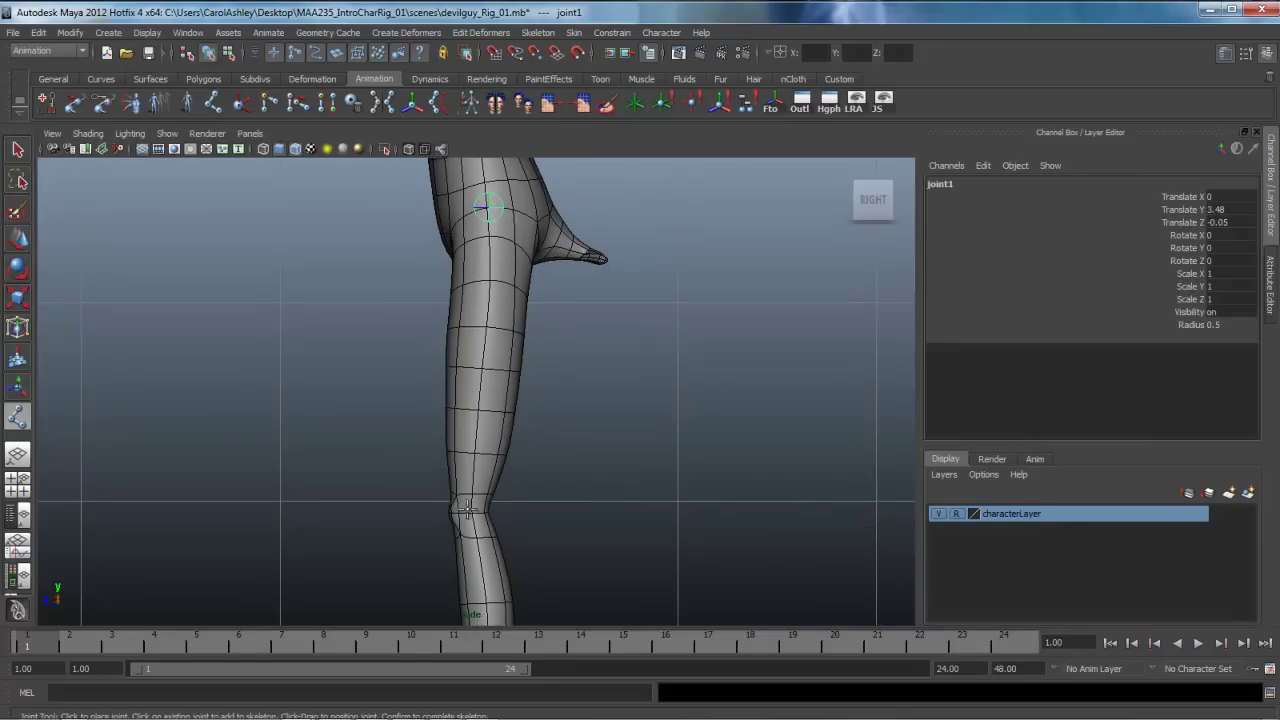
pyautogui.moveTo(467, 508)
pyautogui.mouseDown()
pyautogui.moveTo(480, 509)
pyautogui.moveTo(452, 508)
pyautogui.moveTo(465, 513)
pyautogui.moveTo(466, 377)
pyautogui.moveTo(456, 514)
pyautogui.mouseUp()
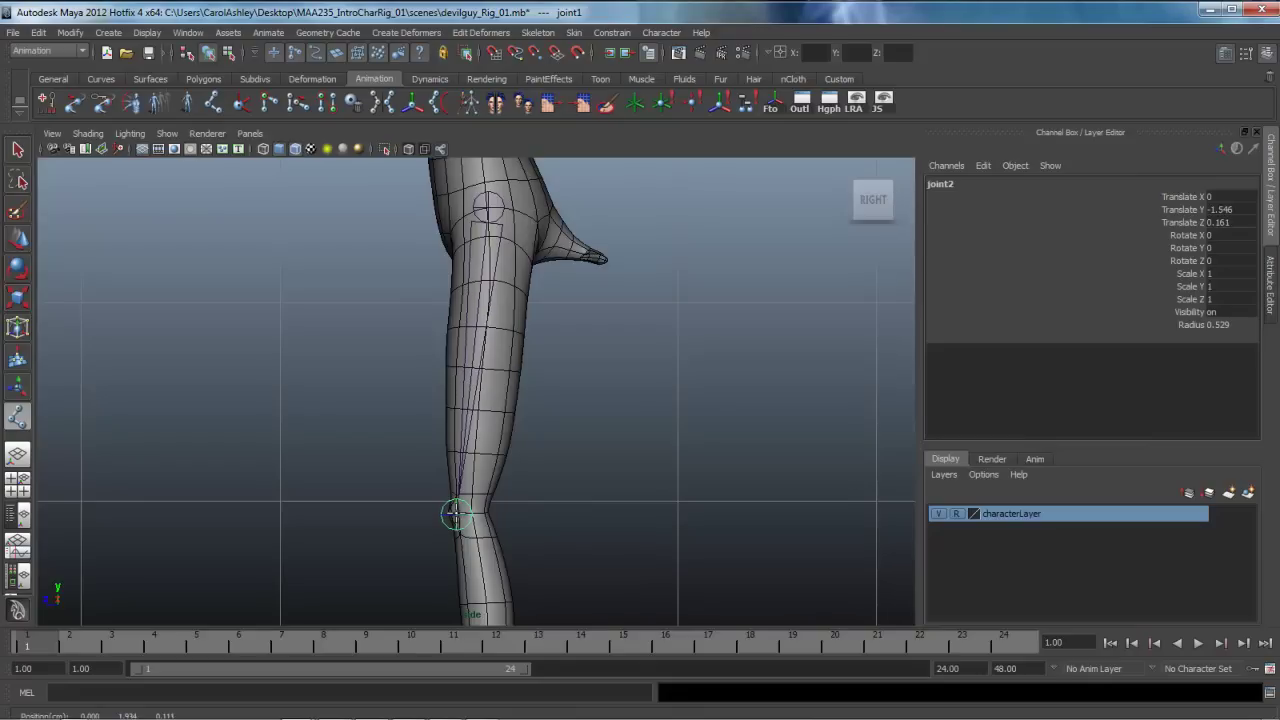
pyautogui.press('Return')
pyautogui.scroll(-5, 561, 570)
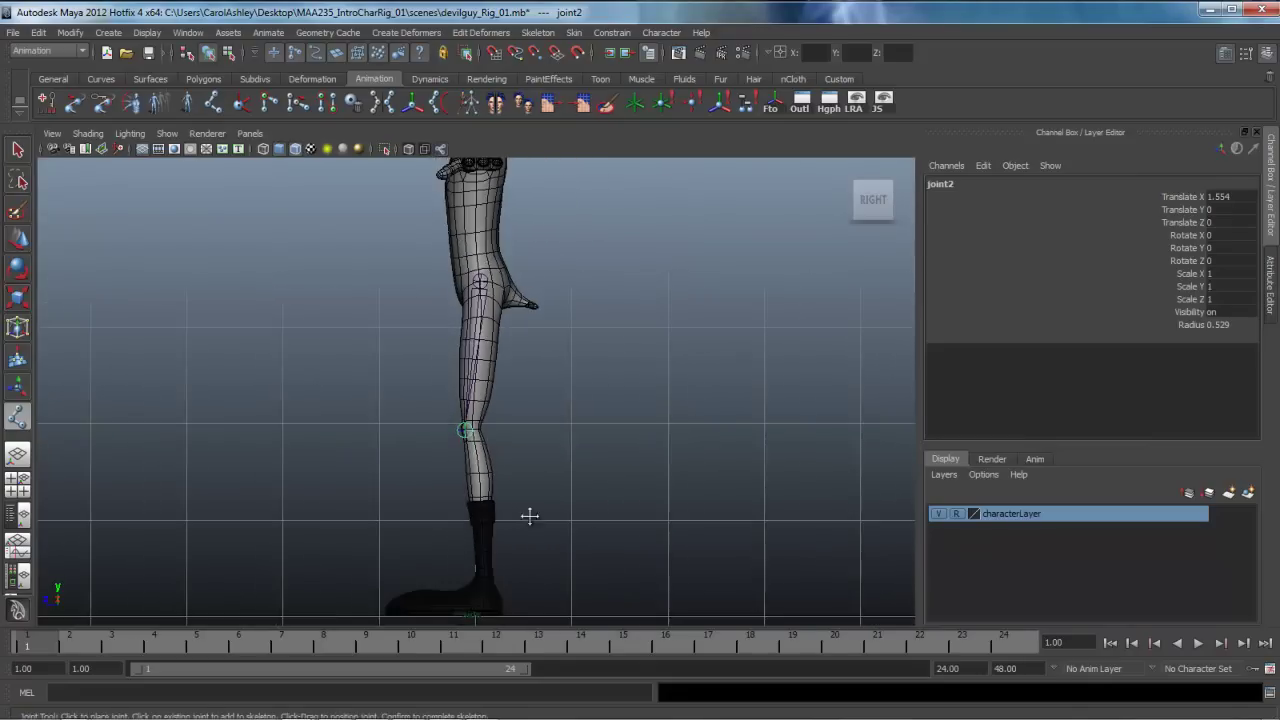
pyautogui.keyDown('alt'); pyautogui.moveTo(530, 516); pyautogui.dragTo(531, 447, button='middle'); pyautogui.keyUp('alt')
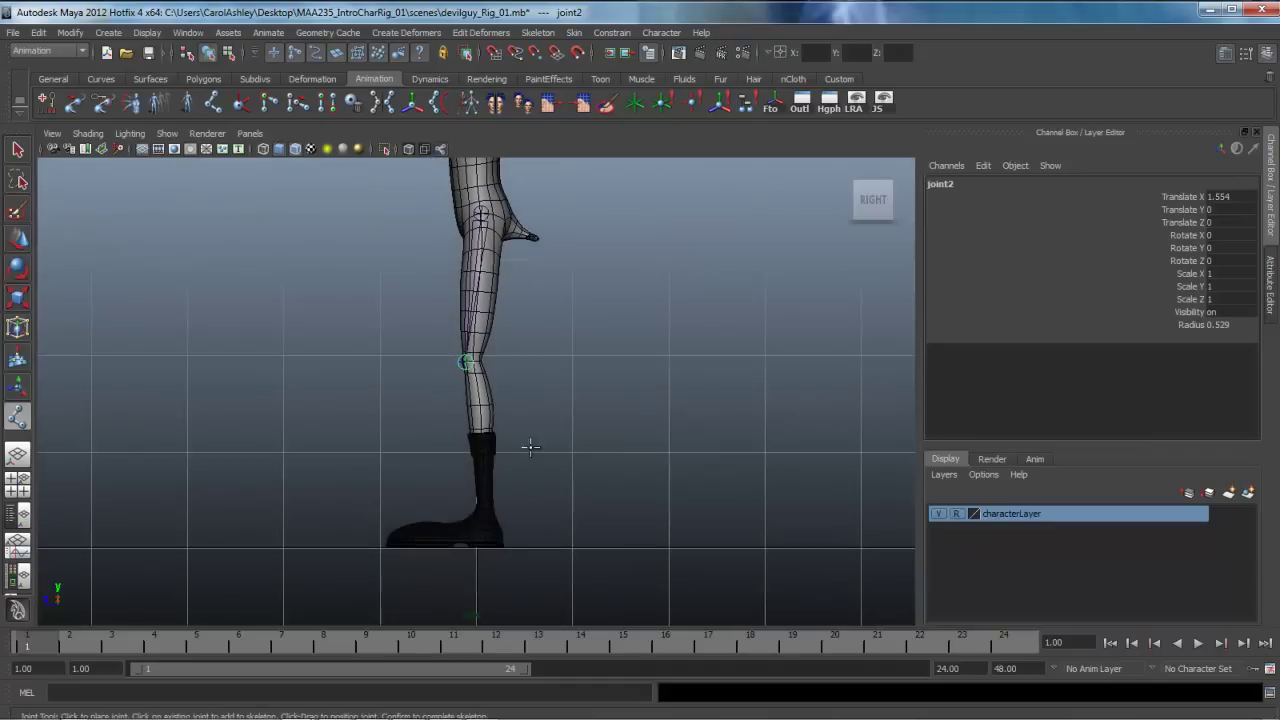
# Step: Add joints at the ankle, the ball of the foot and the boot's toe tip in the side view, and complete the leg chain
pyautogui.click(483, 515)
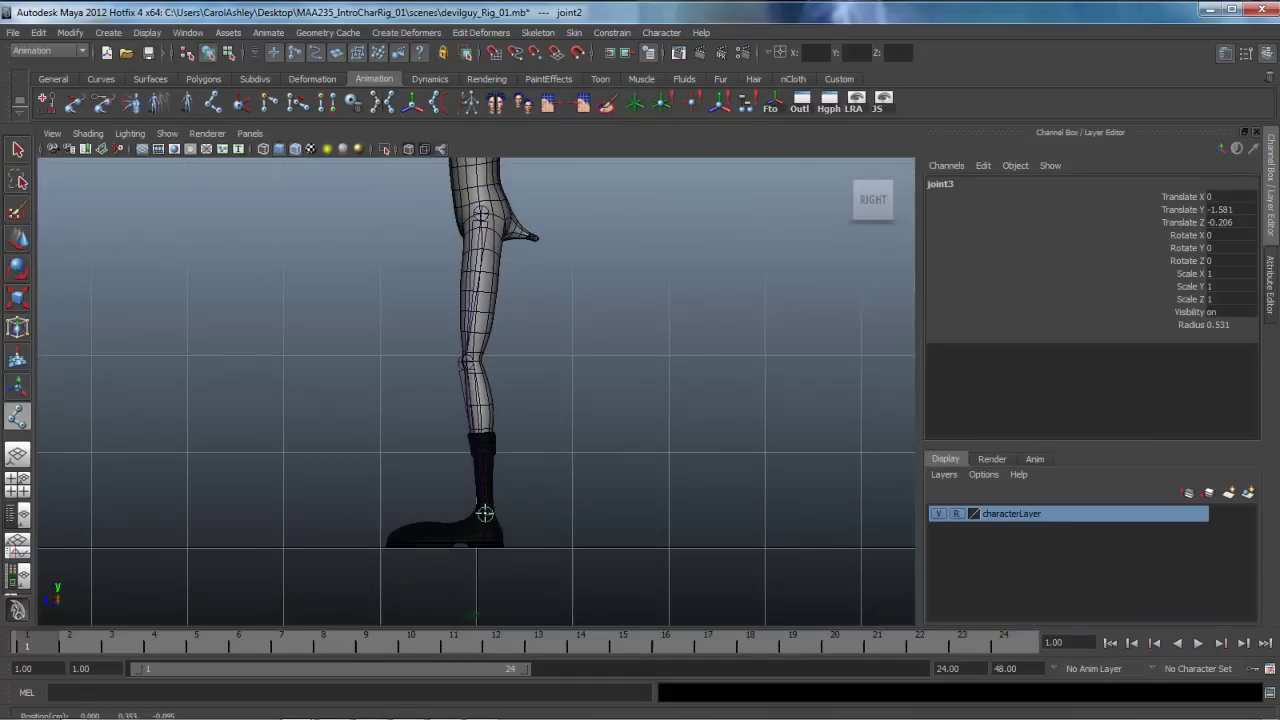
pyautogui.keyDown('alt'); pyautogui.moveTo(485, 530); pyautogui.dragTo(740, 539, button='right'); pyautogui.keyUp('alt')
pyautogui.keyDown('alt'); pyautogui.moveTo(652, 545); pyautogui.dragTo(653, 371, button='middle'); pyautogui.keyUp('alt')
pyautogui.keyDown('alt'); pyautogui.moveTo(360, 482); pyautogui.dragTo(706, 517, button='right'); pyautogui.keyUp('alt')
pyautogui.keyDown('alt'); pyautogui.moveTo(686, 514); pyautogui.dragTo(770, 426, button='middle'); pyautogui.keyUp('alt')
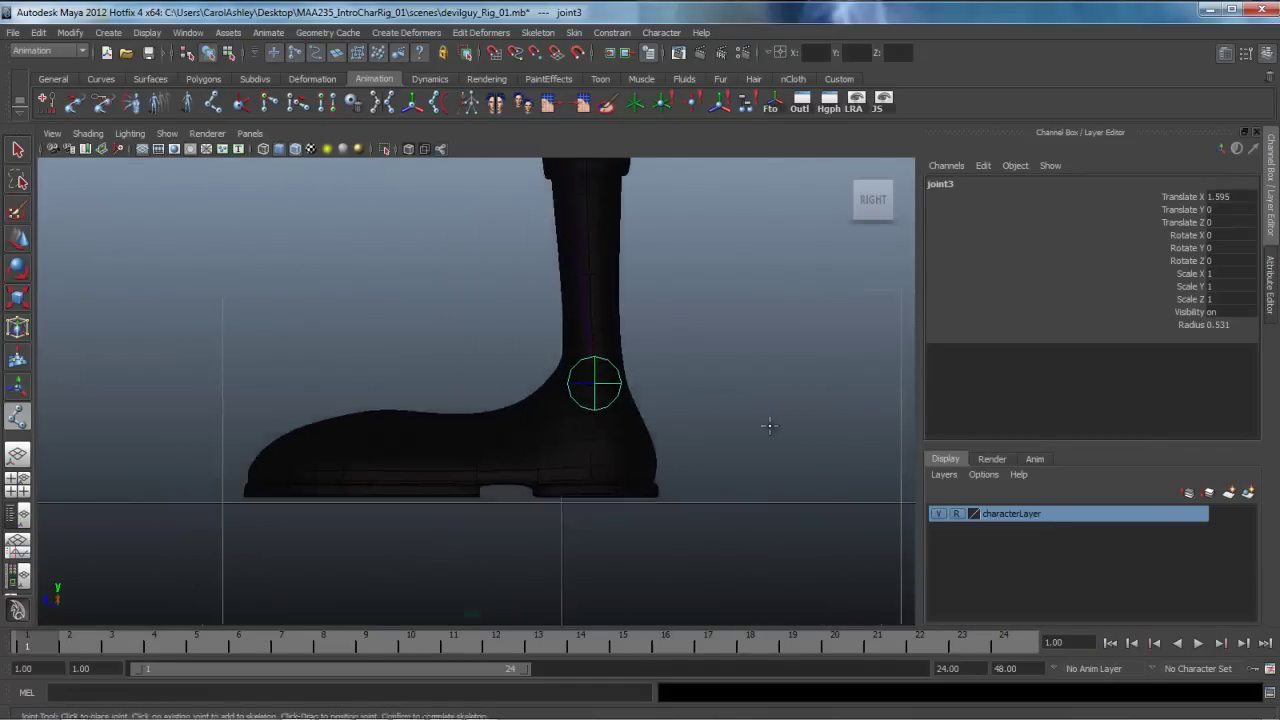
pyautogui.moveTo(396, 479); pyautogui.dragTo(389, 494)
pyautogui.moveTo(250, 494); pyautogui.dragTo(248, 494)
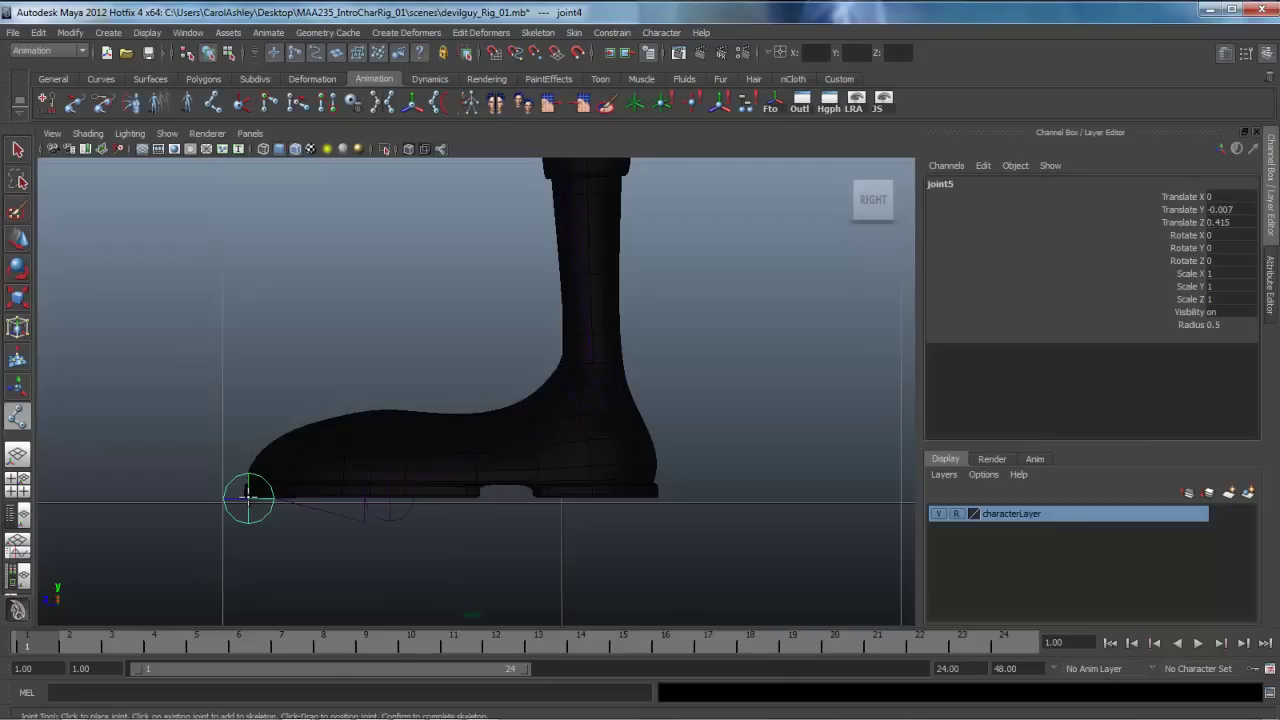
pyautogui.press('Return')
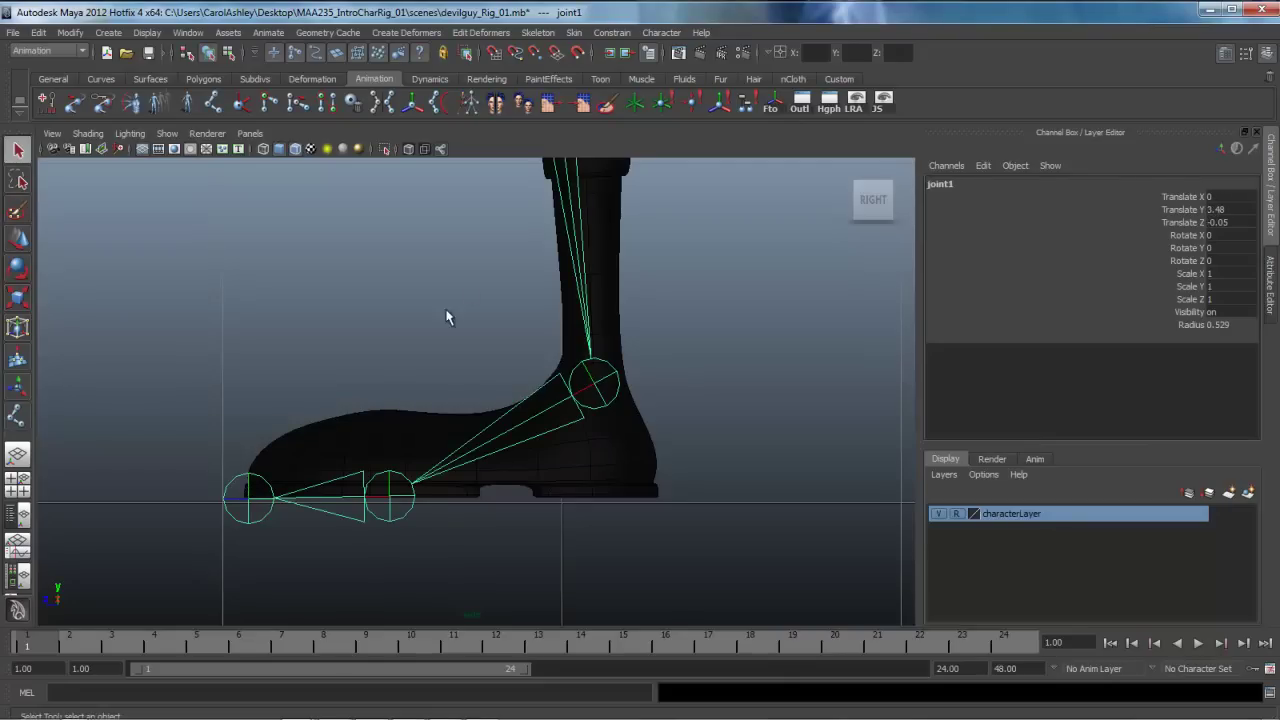
# Step: Examine the completed leg chain in the side view, checking the knee bend and the hip, ankle and foot joints against the mesh
pyautogui.keyDown('alt'); pyautogui.moveTo(477, 266); pyautogui.dragTo(390, 523, button='middle'); pyautogui.keyUp('alt')
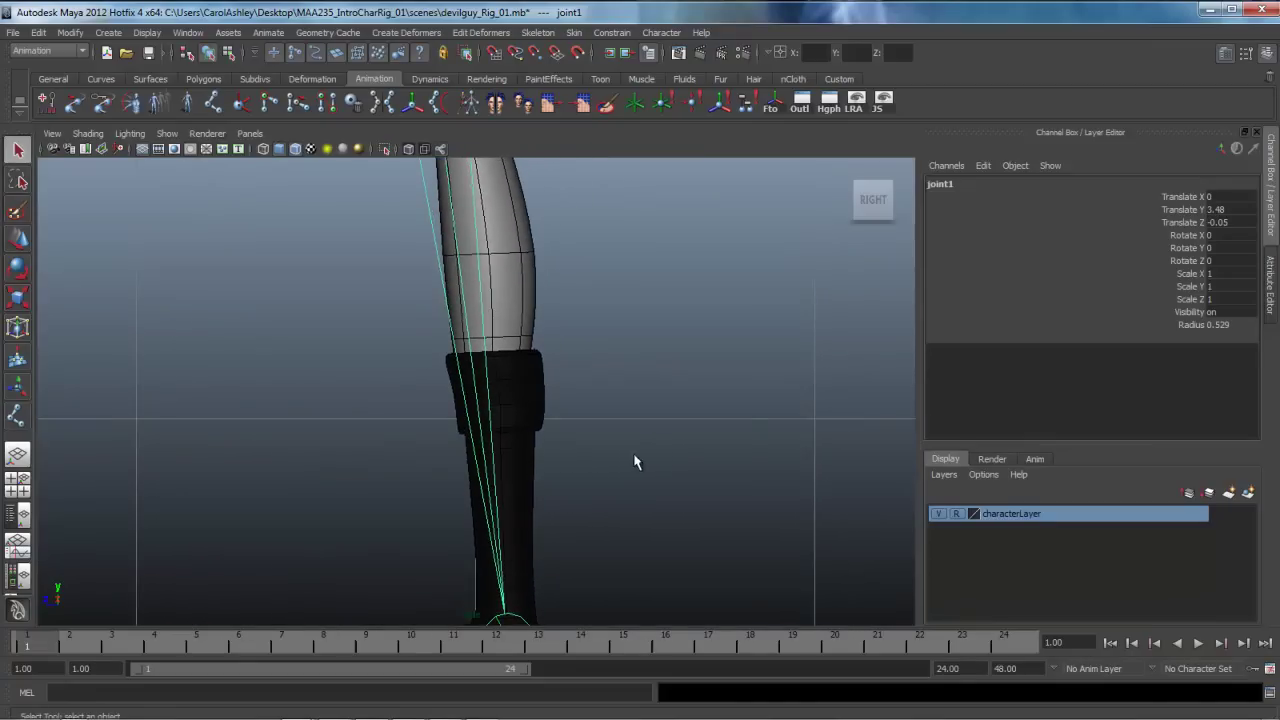
pyautogui.keyDown('alt'); pyautogui.moveTo(634, 460); pyautogui.dragTo(575, 453, button='right'); pyautogui.keyUp('alt')
pyautogui.moveTo(575, 453)
pyautogui.keyDown('alt'); pyautogui.mouseDown(button='middle')
pyautogui.moveTo(580, 426)
pyautogui.moveTo(580, 464)
pyautogui.mouseUp(button='middle'); pyautogui.keyUp('alt')
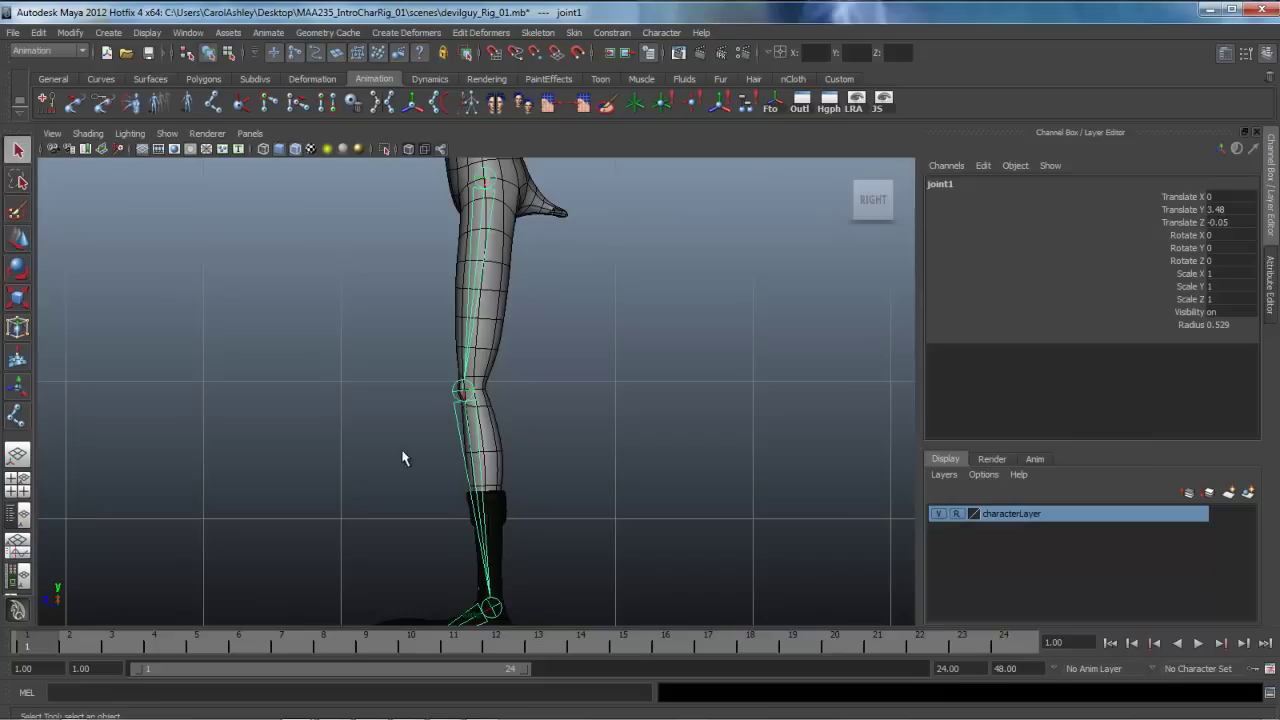
pyautogui.keyDown('alt'); pyautogui.moveTo(402, 457); pyautogui.dragTo(594, 476, button='right'); pyautogui.keyUp('alt')
pyautogui.keyDown('alt'); pyautogui.moveTo(594, 476); pyautogui.dragTo(594, 511, button='middle'); pyautogui.keyUp('alt')
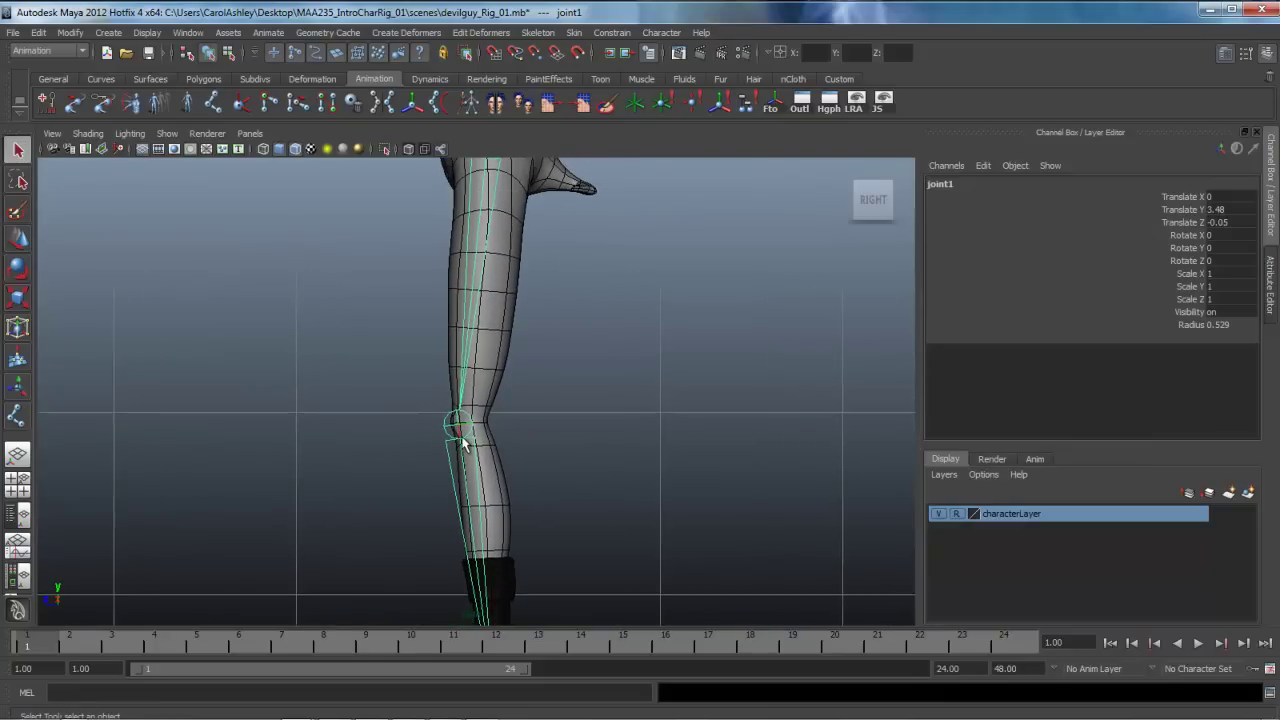
pyautogui.keyDown('alt'); pyautogui.moveTo(716, 478); pyautogui.dragTo(668, 474, button='right'); pyautogui.keyUp('alt')
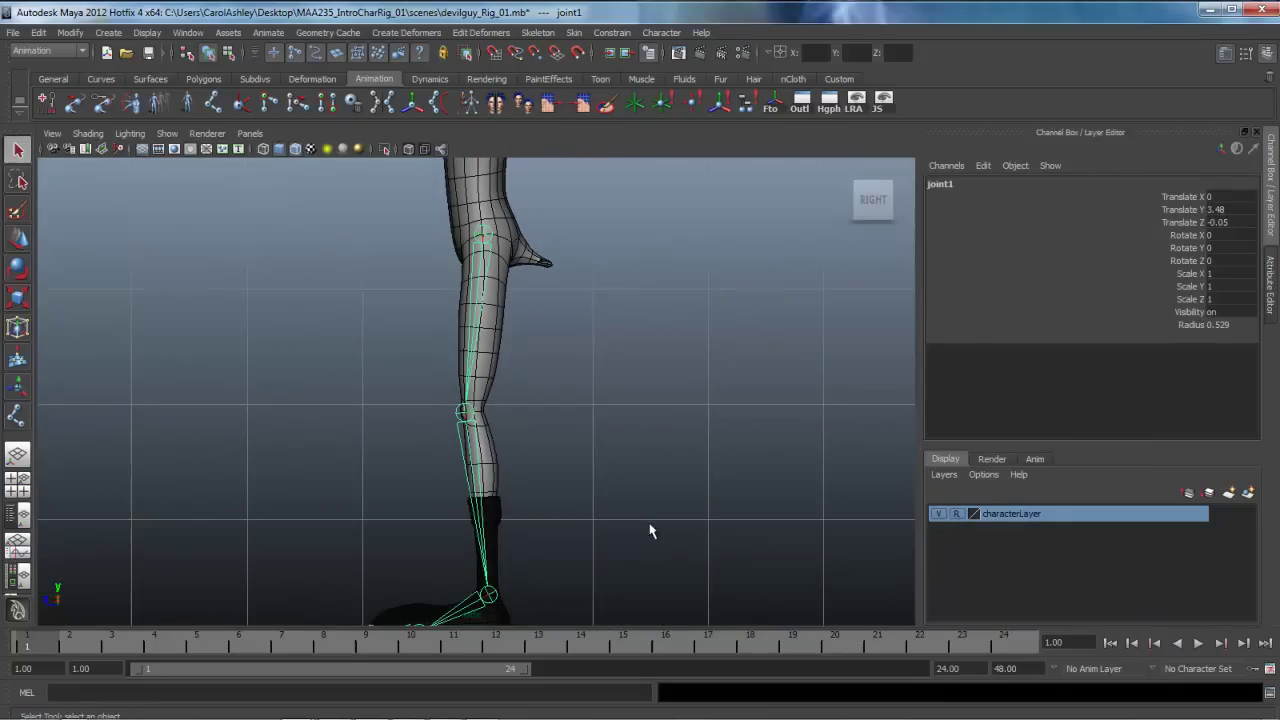
pyautogui.keyDown('alt'); pyautogui.moveTo(650, 531); pyautogui.dragTo(656, 516, button='middle'); pyautogui.keyUp('alt')
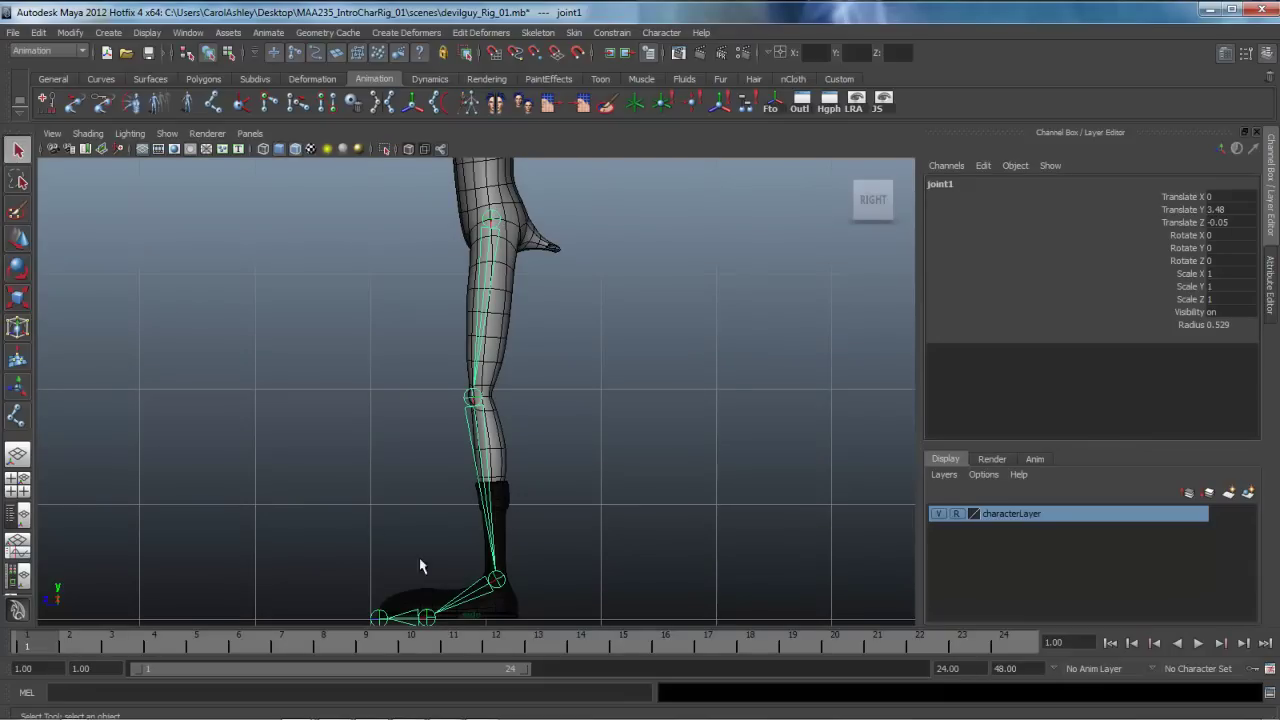
pyautogui.keyDown('alt'); pyautogui.moveTo(378, 516); pyautogui.dragTo(609, 491, button='right'); pyautogui.keyUp('alt')
pyautogui.keyDown('alt'); pyautogui.moveTo(609, 491); pyautogui.dragTo(611, 521, button='middle'); pyautogui.keyUp('alt')
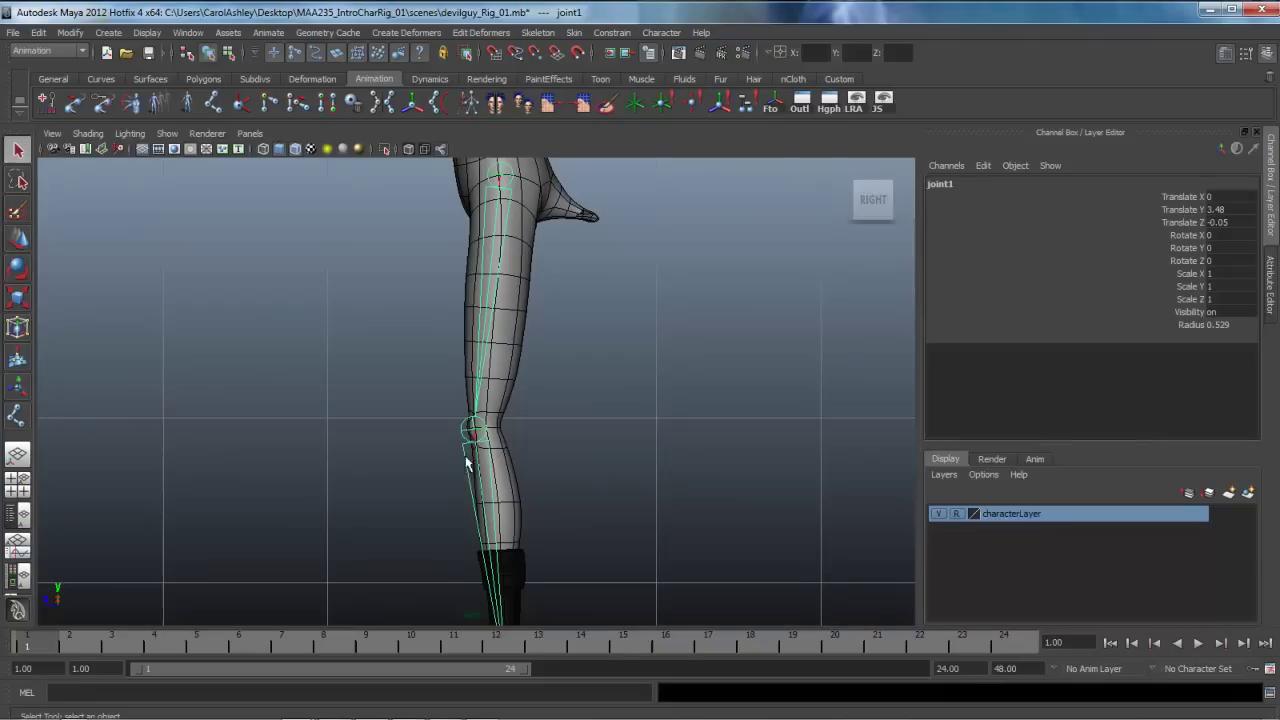
pyautogui.scroll(-1, 649, 437)
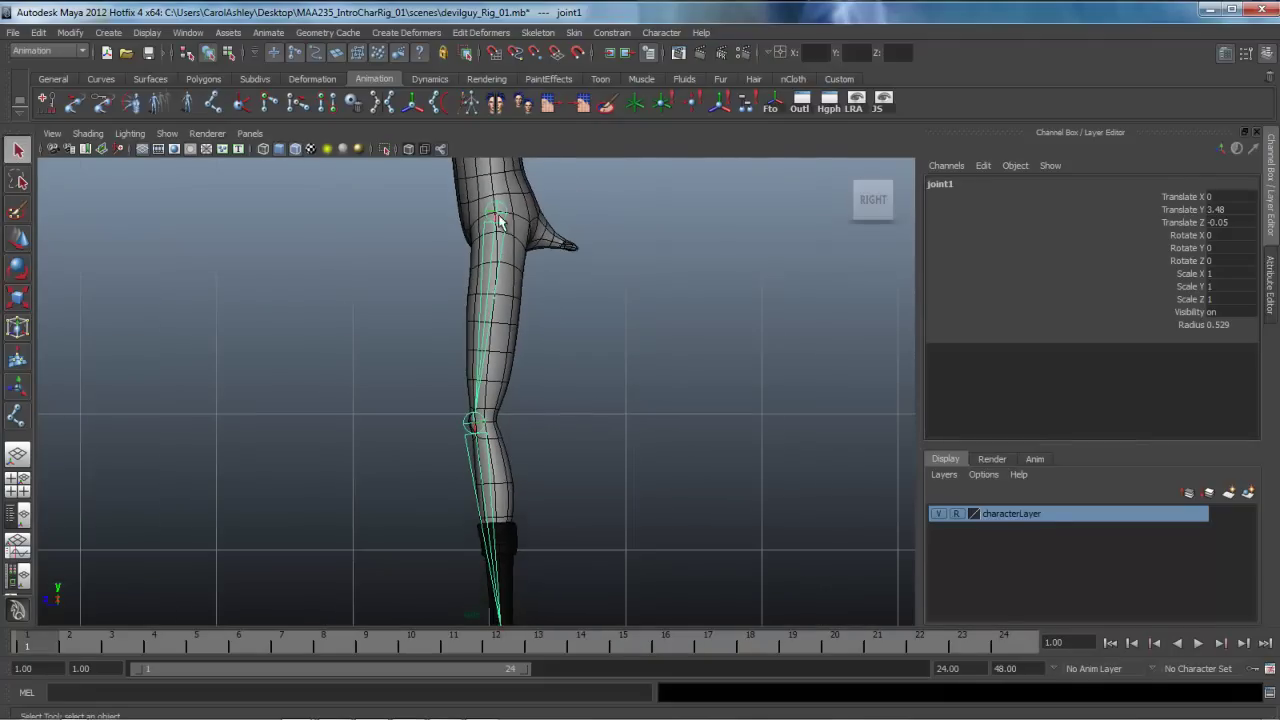
pyautogui.scroll(-1, 573, 553)
pyautogui.keyDown('alt'); pyautogui.moveTo(573, 553); pyautogui.dragTo(580, 517, button='middle'); pyautogui.keyUp('alt')
pyautogui.scroll(1, 572, 499)
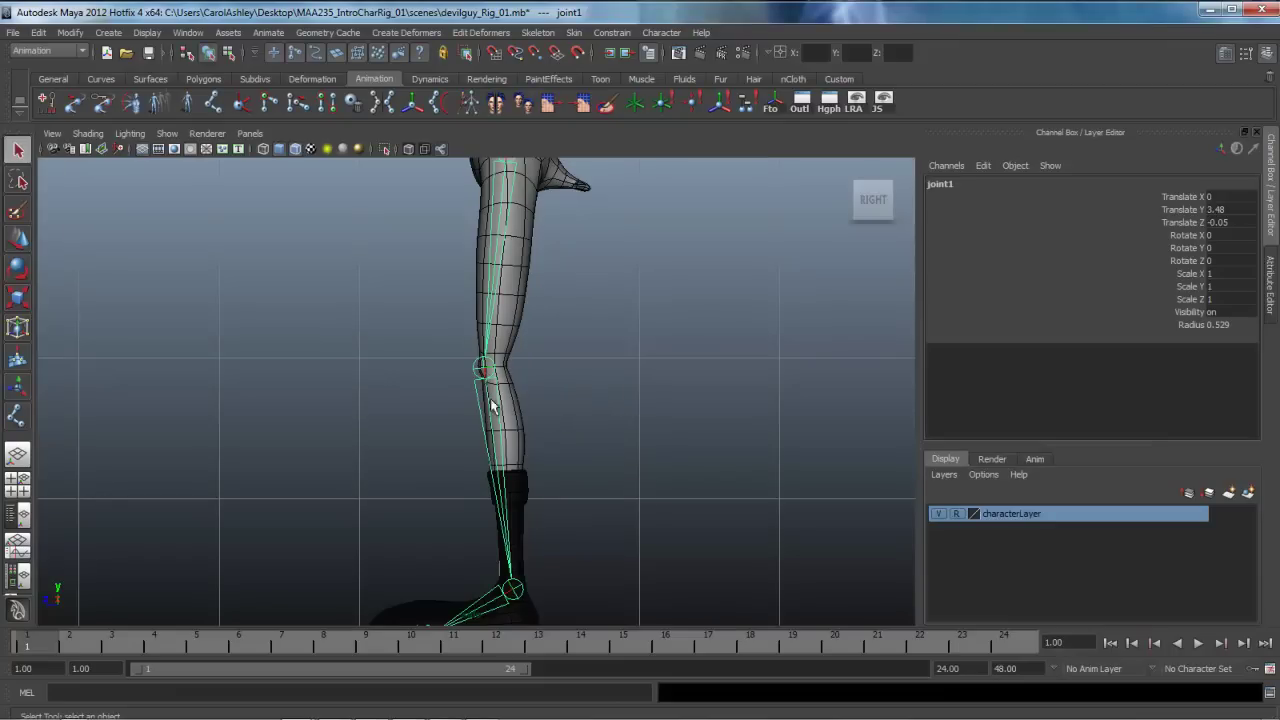
pyautogui.keyDown('alt'); pyautogui.moveTo(625, 491); pyautogui.dragTo(582, 473, button='right'); pyautogui.keyUp('alt')
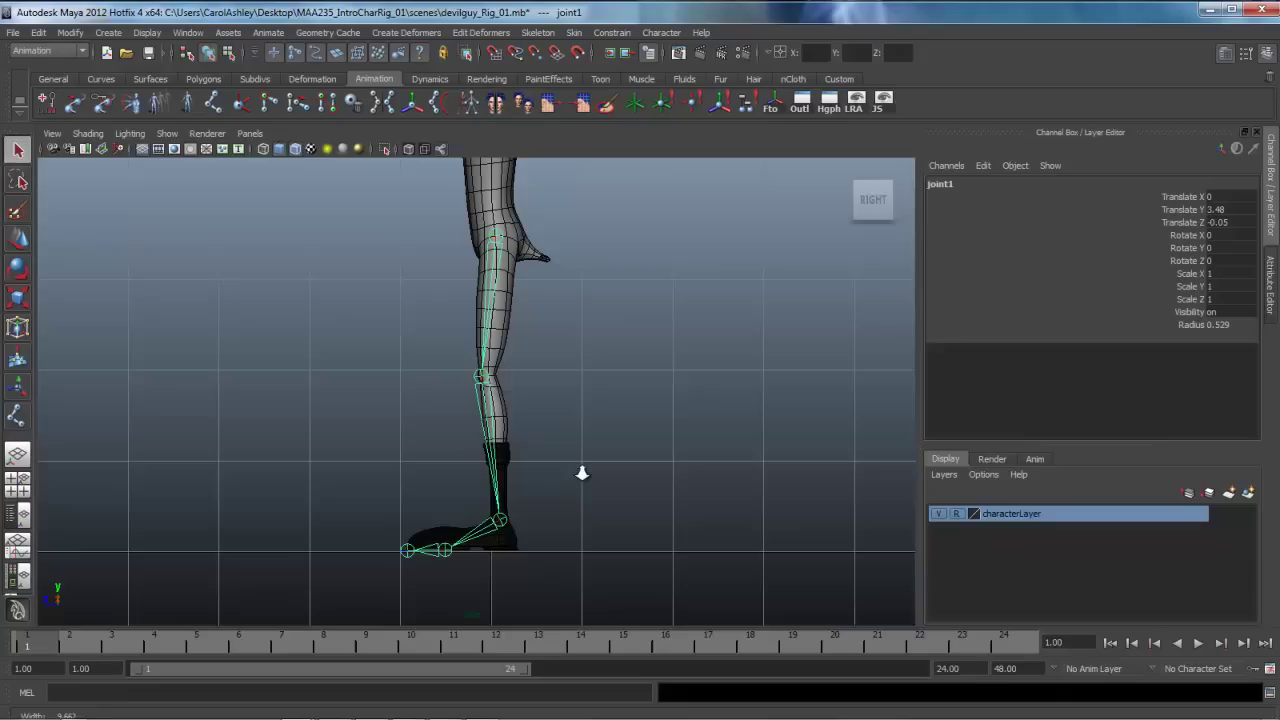
pyautogui.keyDown('alt'); pyautogui.moveTo(555, 404); pyautogui.dragTo(560, 424, button='middle'); pyautogui.keyUp('alt')
pyautogui.keyDown('alt'); pyautogui.moveTo(489, 461); pyautogui.dragTo(577, 409, button='middle'); pyautogui.keyUp('alt')
pyautogui.keyDown('alt'); pyautogui.moveTo(574, 476); pyautogui.dragTo(590, 429, button='middle'); pyautogui.keyUp('alt')
pyautogui.scroll(1, 389, 515)
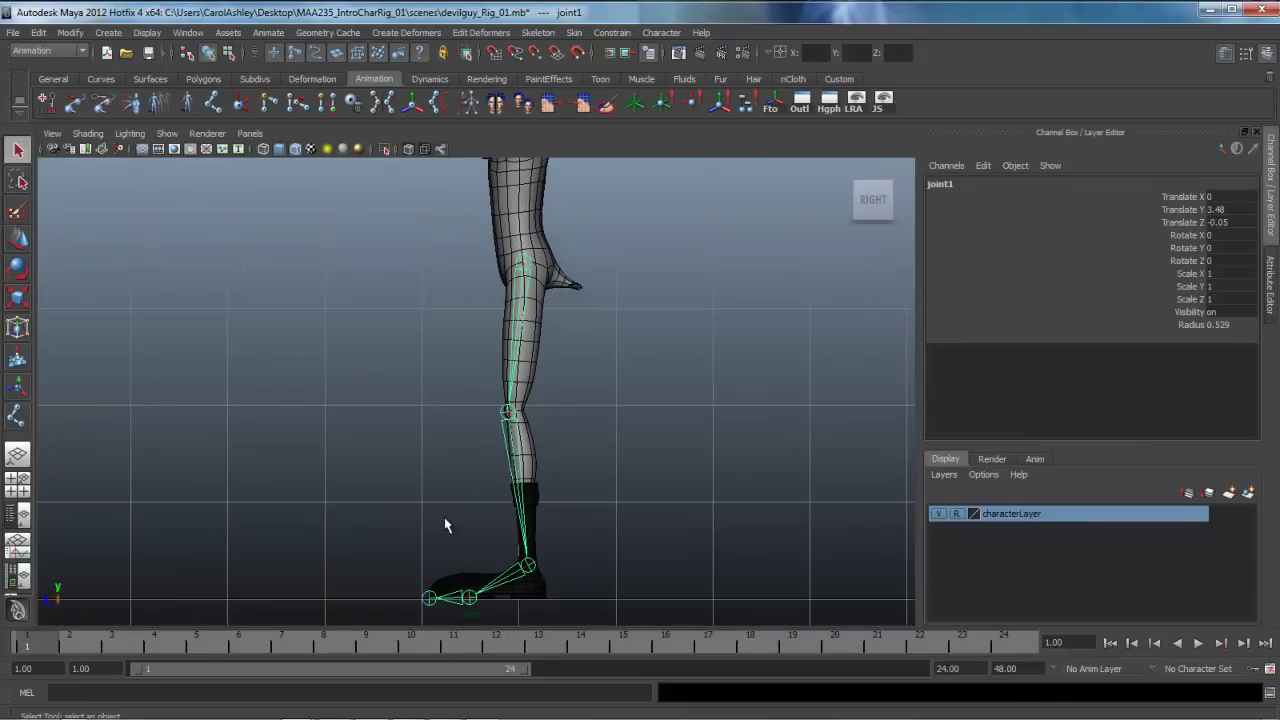
# Step: In the front view, move the leg chain from its hip joint into the character's left leg, to about Translate X 0.249
pyautogui.press('space')
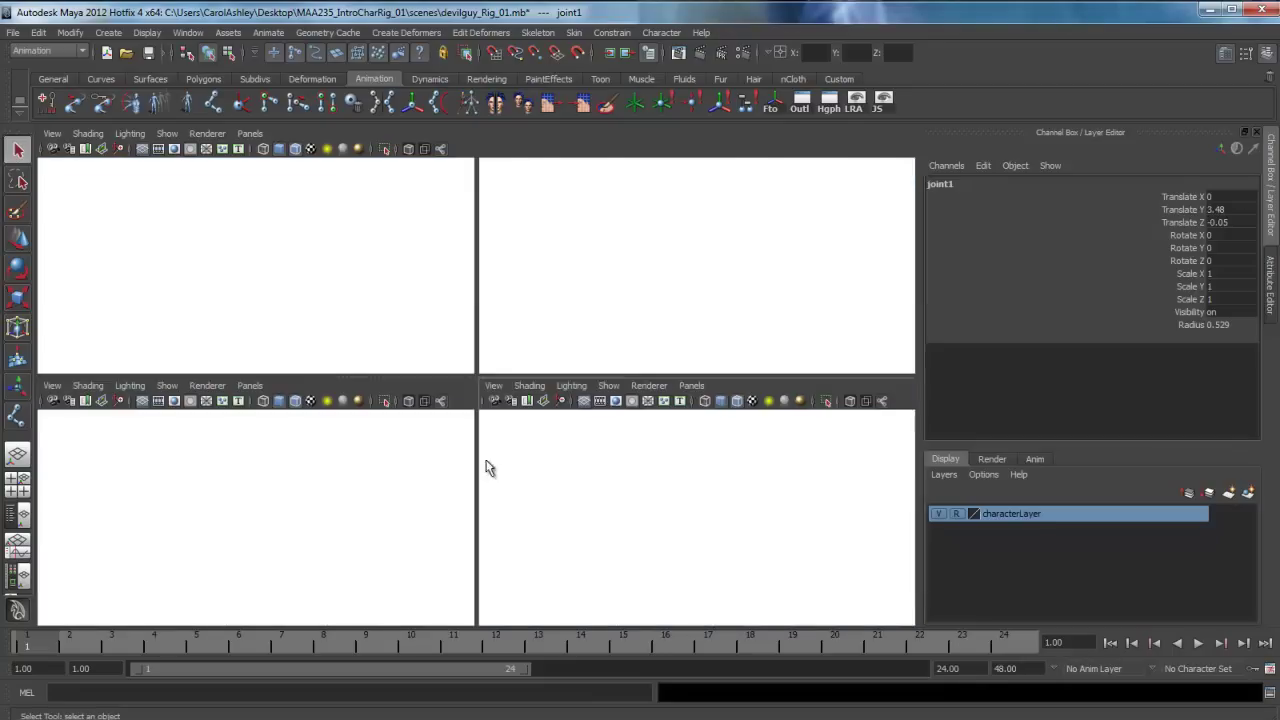
pyautogui.press('space')
pyautogui.keyDown('alt'); pyautogui.moveTo(298, 431); pyautogui.dragTo(571, 474, button='right'); pyautogui.keyUp('alt')
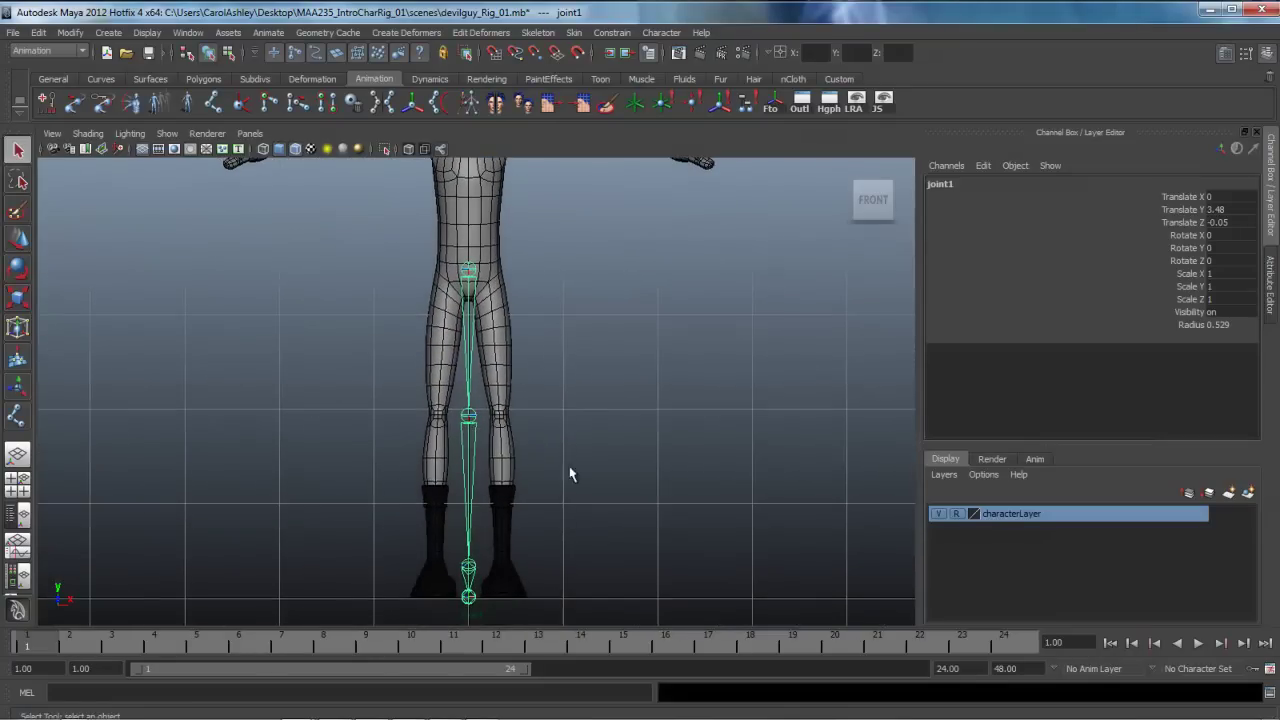
pyautogui.keyDown('alt'); pyautogui.moveTo(416, 533); pyautogui.dragTo(489, 447, button='right'); pyautogui.keyUp('alt')
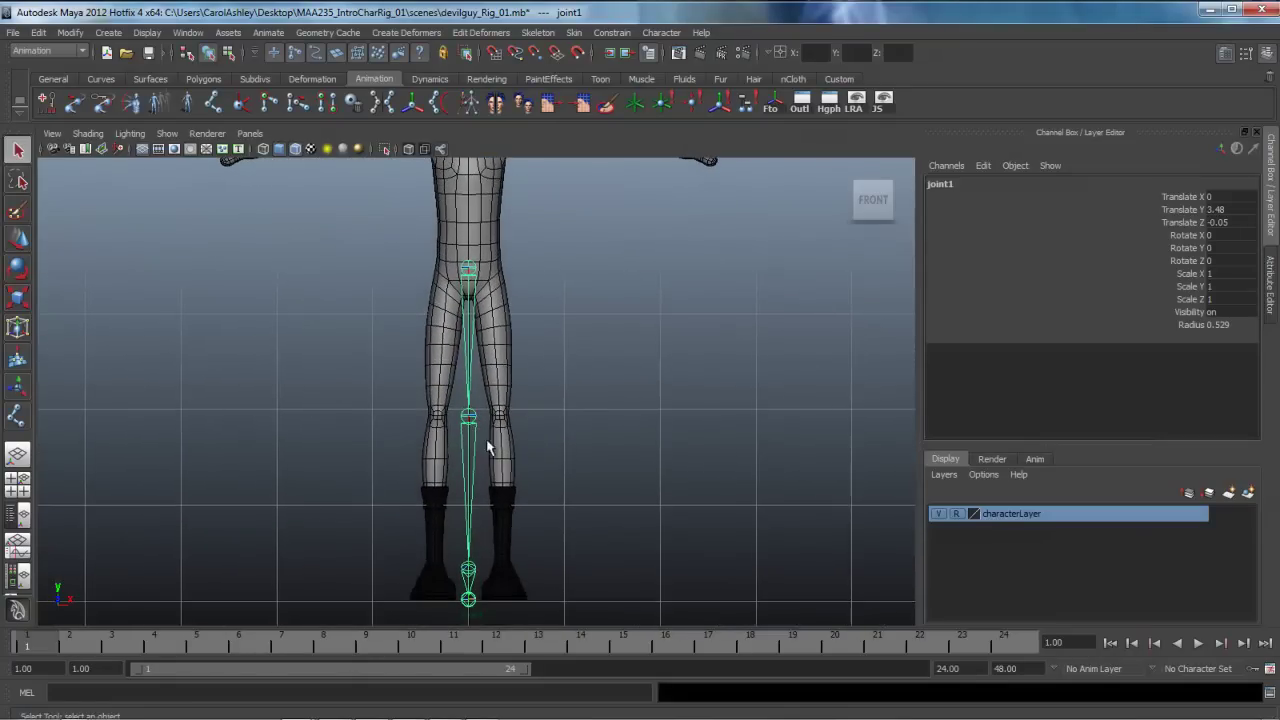
pyautogui.press('w')
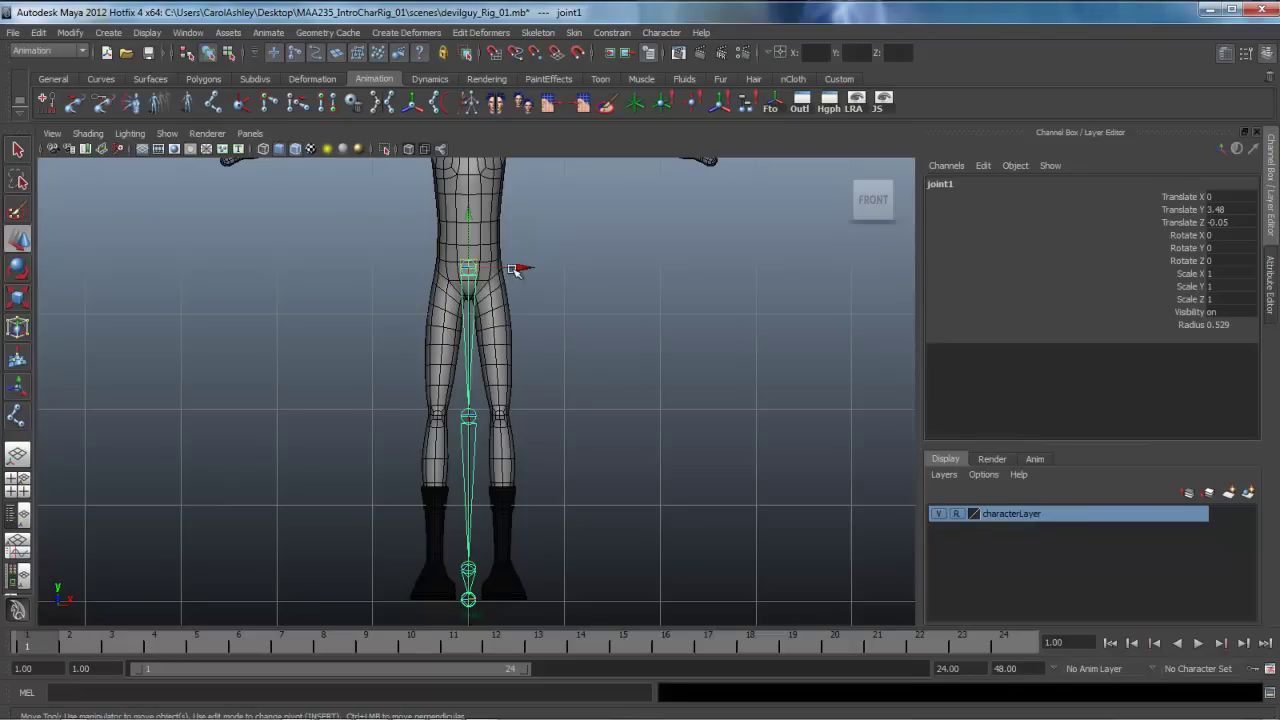
pyautogui.moveTo(524, 268); pyautogui.dragTo(549, 268)
pyautogui.keyDown('alt'); pyautogui.moveTo(489, 314); pyautogui.dragTo(666, 330, button='right'); pyautogui.keyUp('alt')
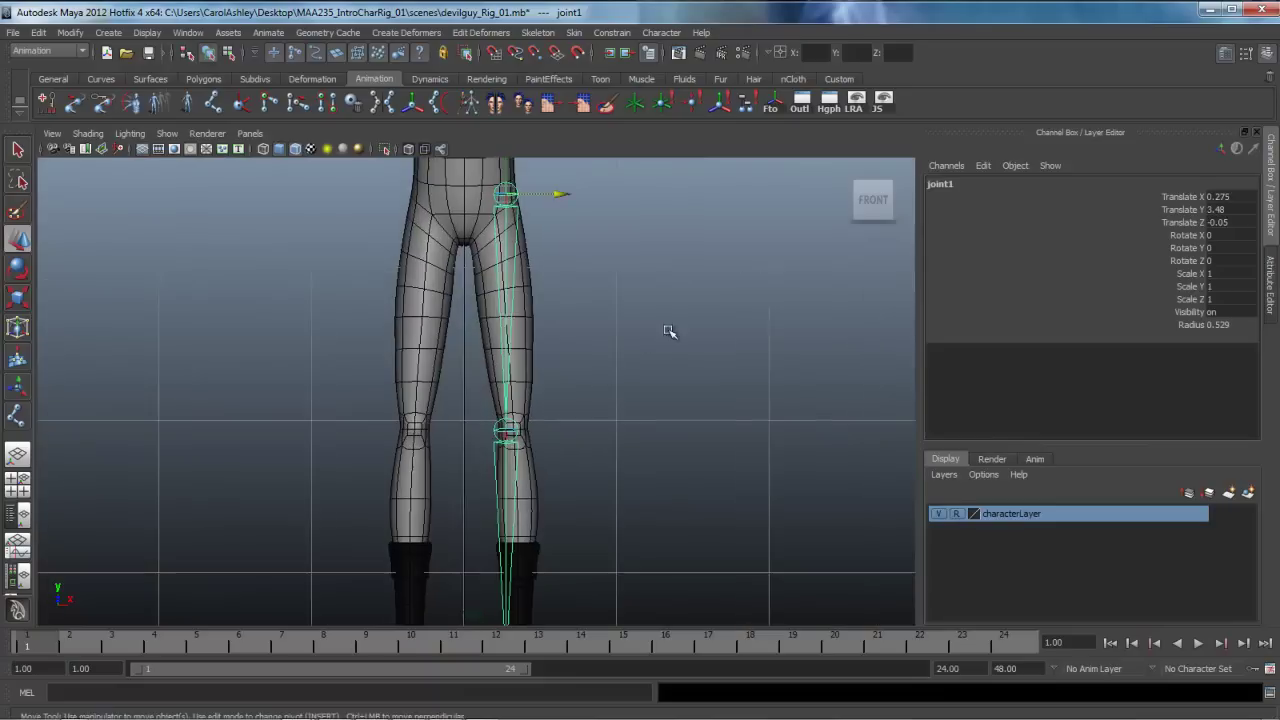
pyautogui.keyDown('alt'); pyautogui.moveTo(587, 306); pyautogui.dragTo(572, 420, button='middle'); pyautogui.keyUp('alt')
pyautogui.moveTo(543, 307); pyautogui.dragTo(537, 303)
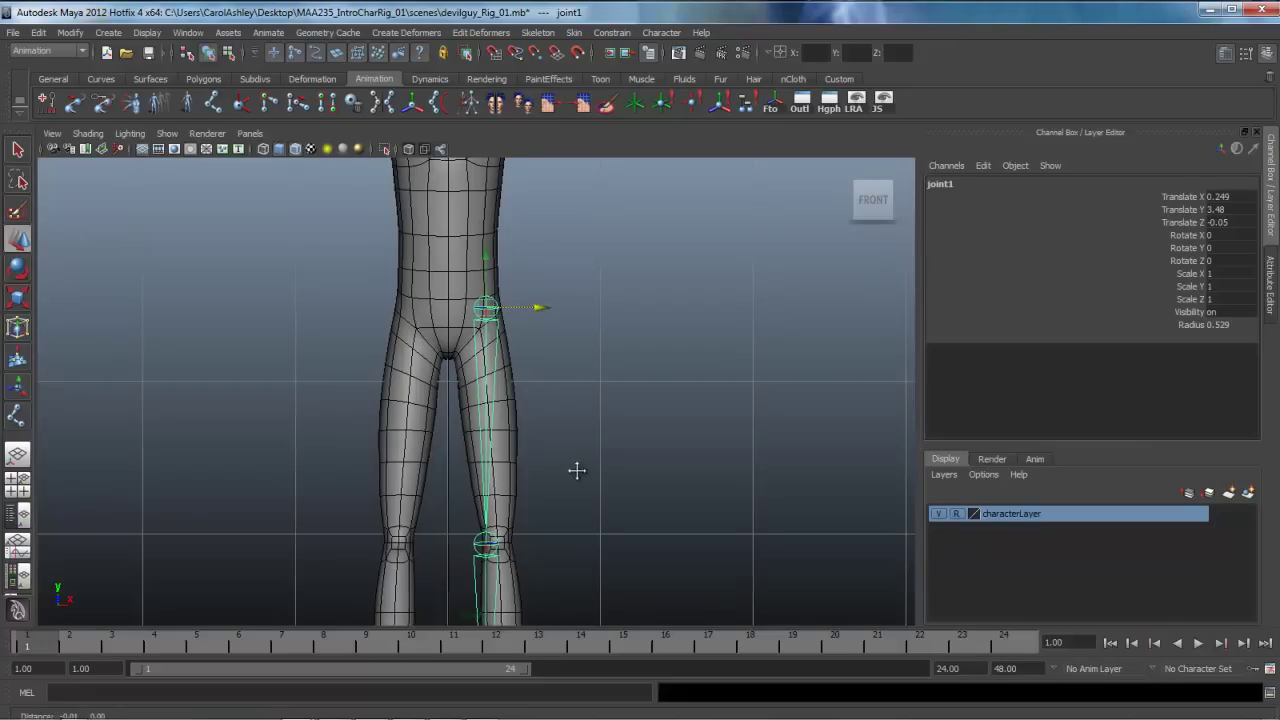
# Step: Examine in the front view how the hip, knee and ankle joints line up with the character's left leg
pyautogui.keyDown('alt'); pyautogui.moveTo(574, 466); pyautogui.dragTo(598, 378, button='middle'); pyautogui.keyUp('alt')
pyautogui.keyDown('alt'); pyautogui.moveTo(676, 440); pyautogui.dragTo(619, 443, button='right'); pyautogui.keyUp('alt')
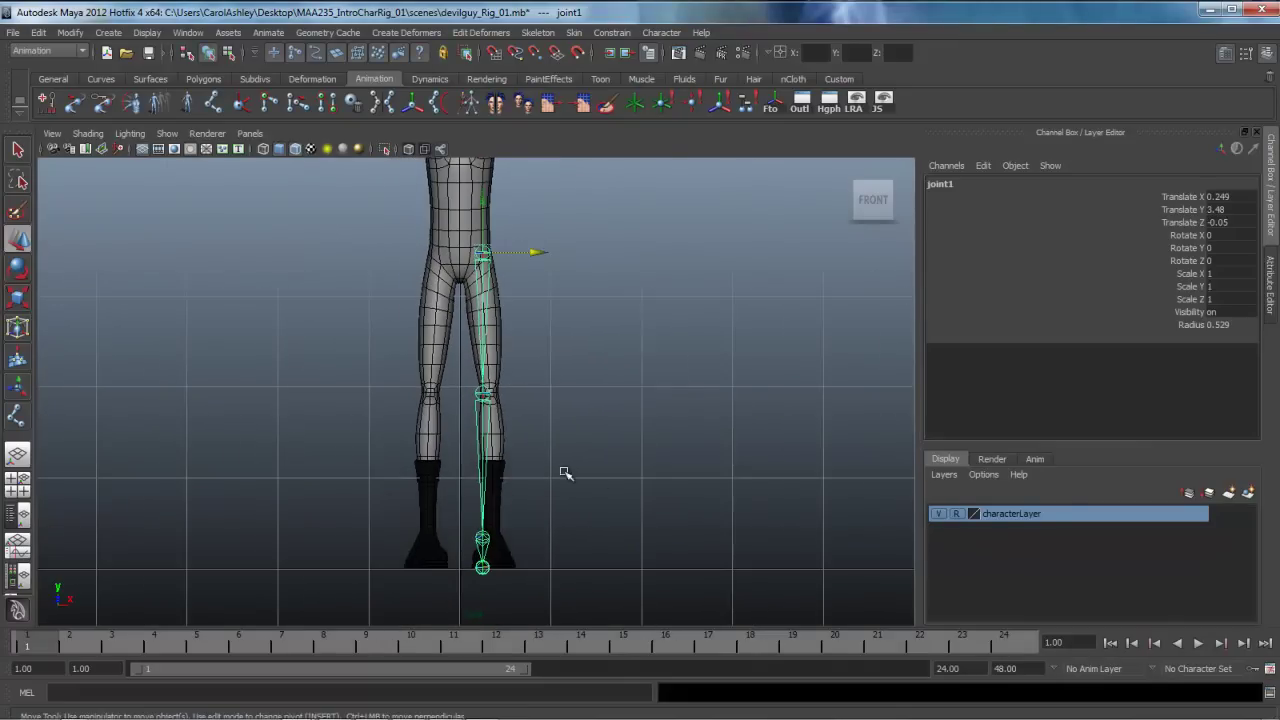
pyautogui.keyDown('alt'); pyautogui.moveTo(565, 466); pyautogui.dragTo(569, 460, button='middle'); pyautogui.keyUp('alt')
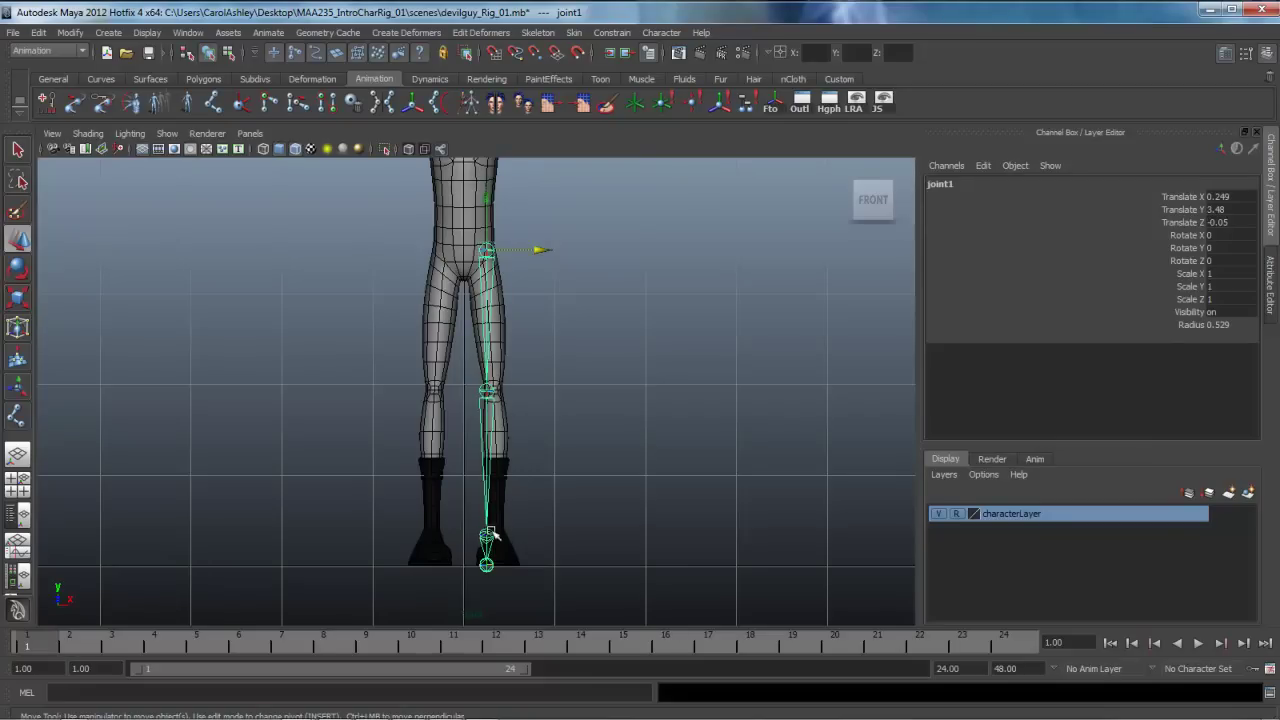
pyautogui.scroll(5, 493, 520)
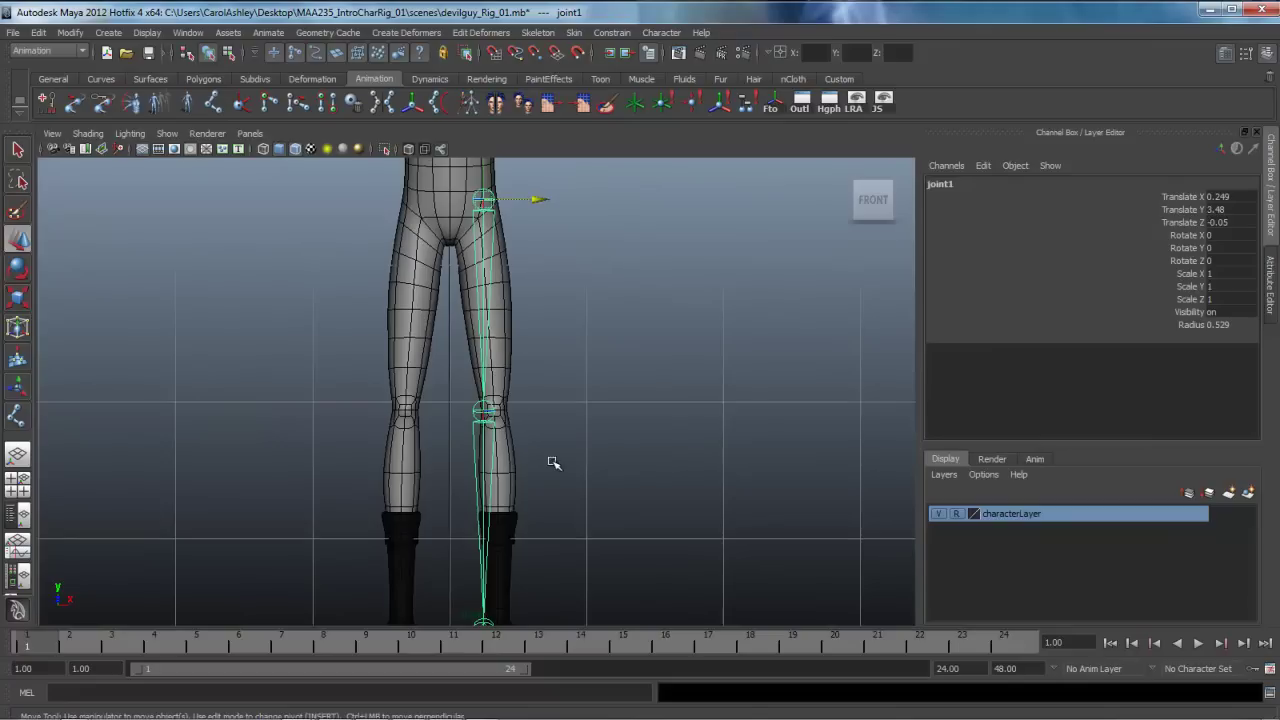
pyautogui.scroll(2, 575, 460)
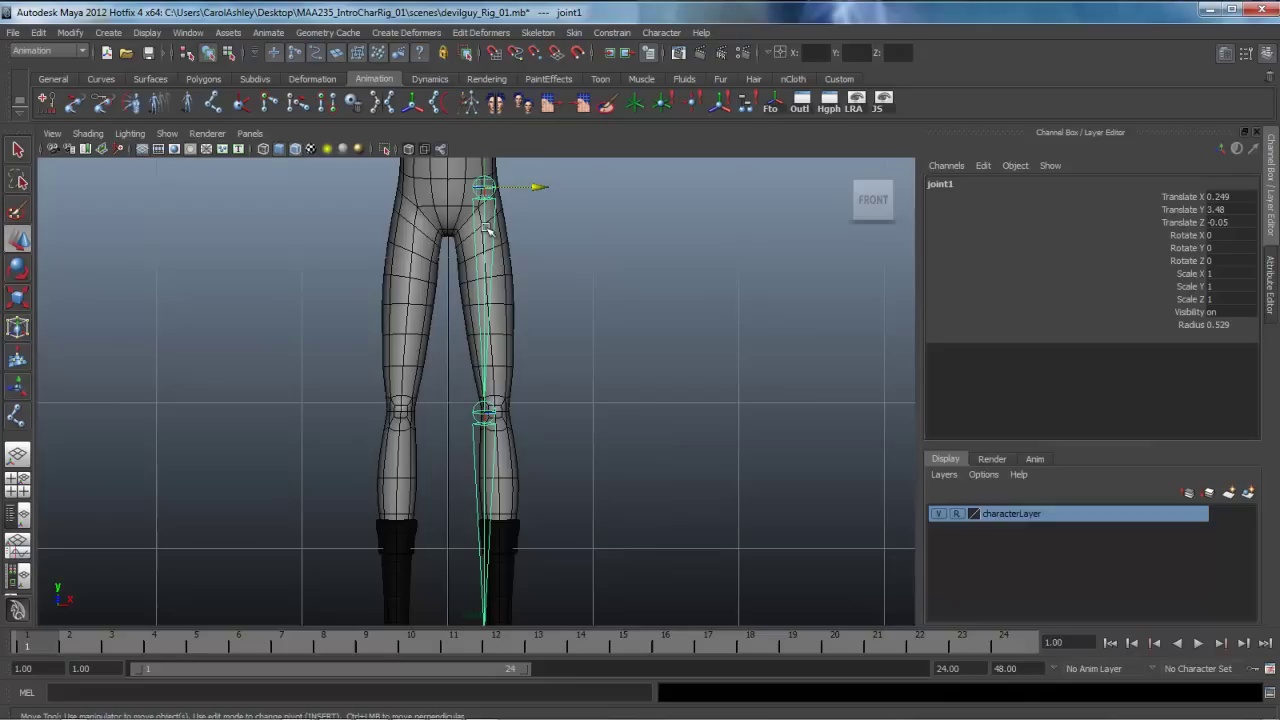
pyautogui.scroll(-2, 623, 443)
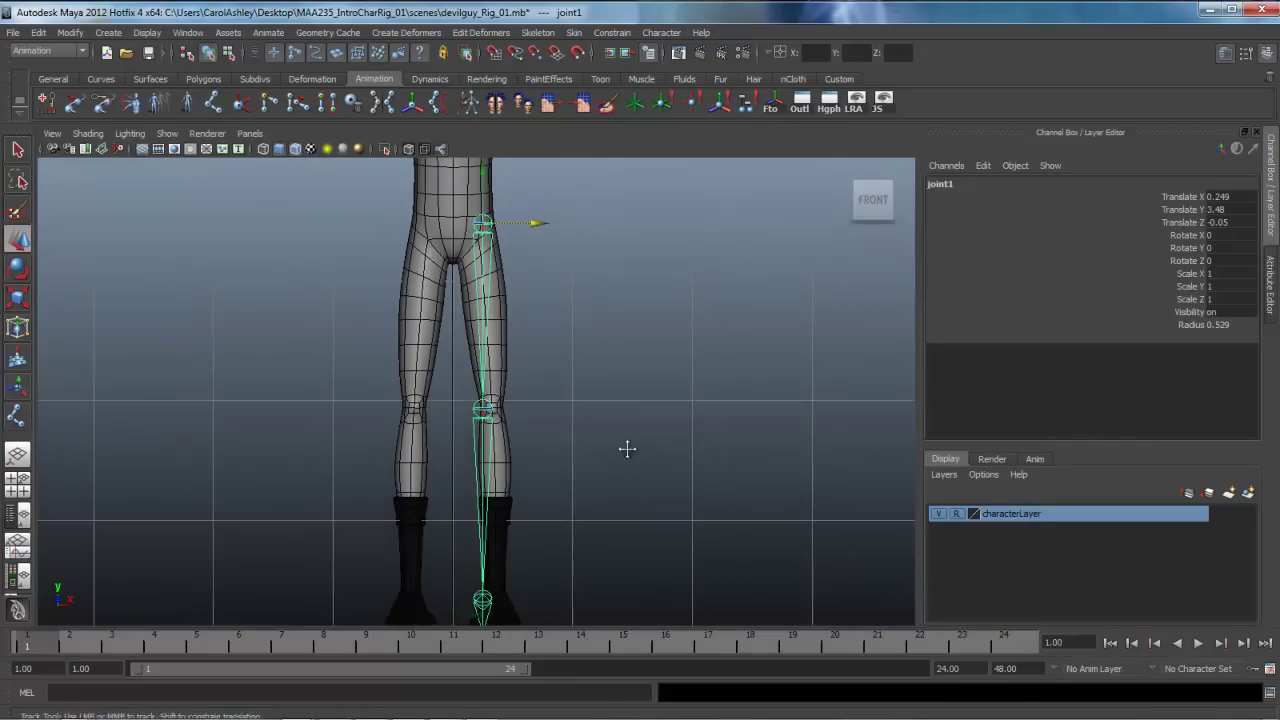
pyautogui.moveTo(627, 449)
pyautogui.keyDown('alt'); pyautogui.mouseDown(button='middle')
pyautogui.moveTo(627, 435)
pyautogui.moveTo(629, 446)
pyautogui.mouseUp(button='middle'); pyautogui.keyUp('alt')
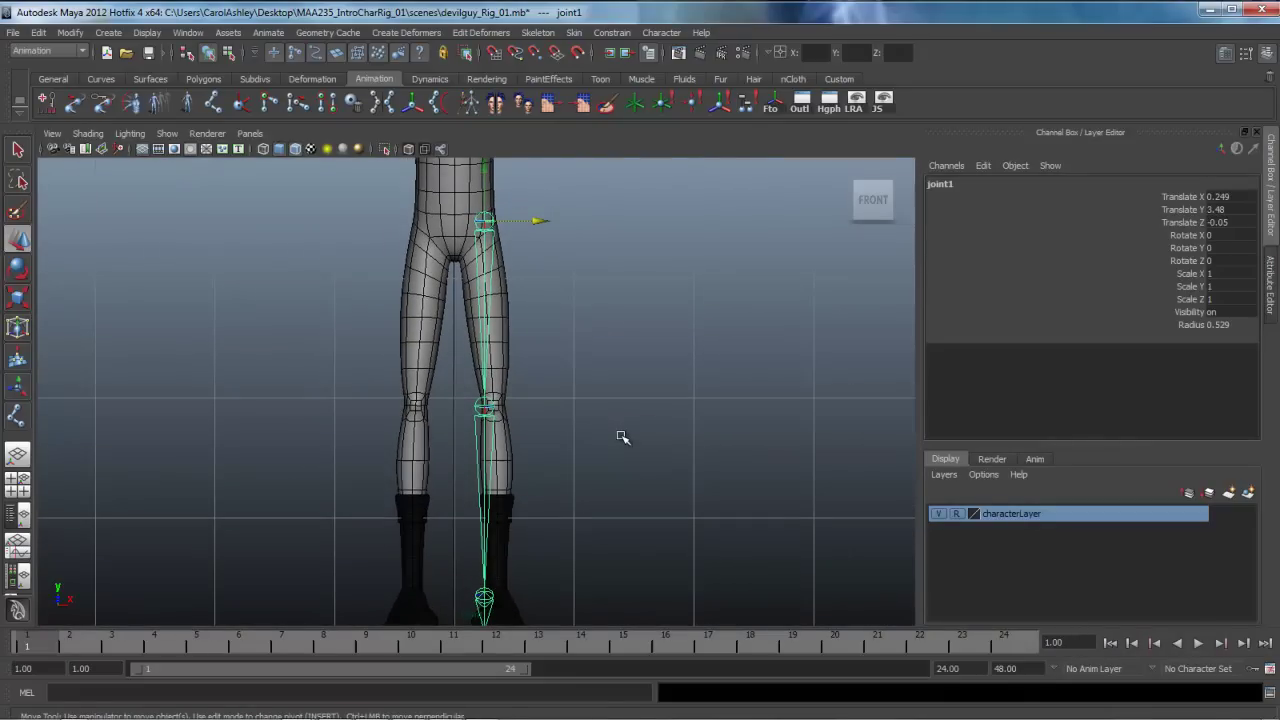
# Step: Try rotating the hip joint outward to about 2.773 in Rotate Y to follow the leg's angle
pyautogui.press('e')
pyautogui.keyDown('alt'); pyautogui.moveTo(603, 394); pyautogui.dragTo(603, 410, button='middle'); pyautogui.keyUp('alt')
pyautogui.moveTo(528, 288); pyautogui.dragTo(535, 296)
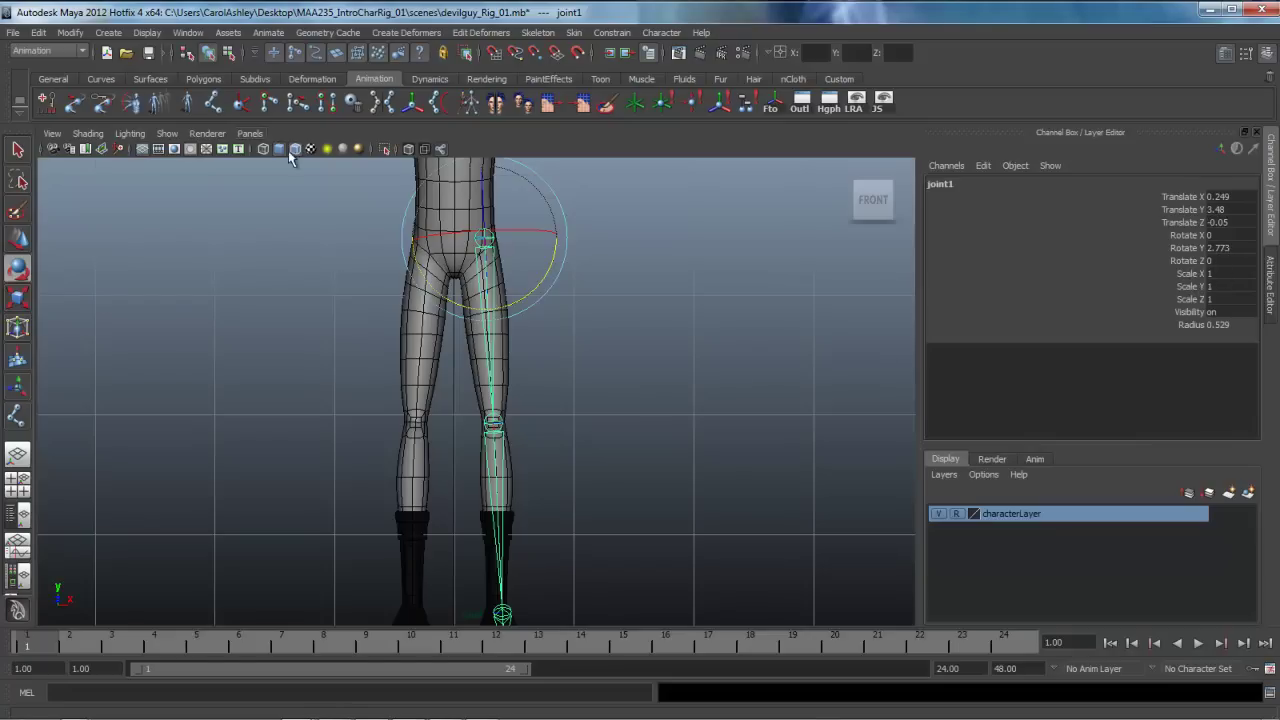
# Step: Review the Joint orient setting in the Freeze Transformations options and close them without applying
pyautogui.click(70, 32)
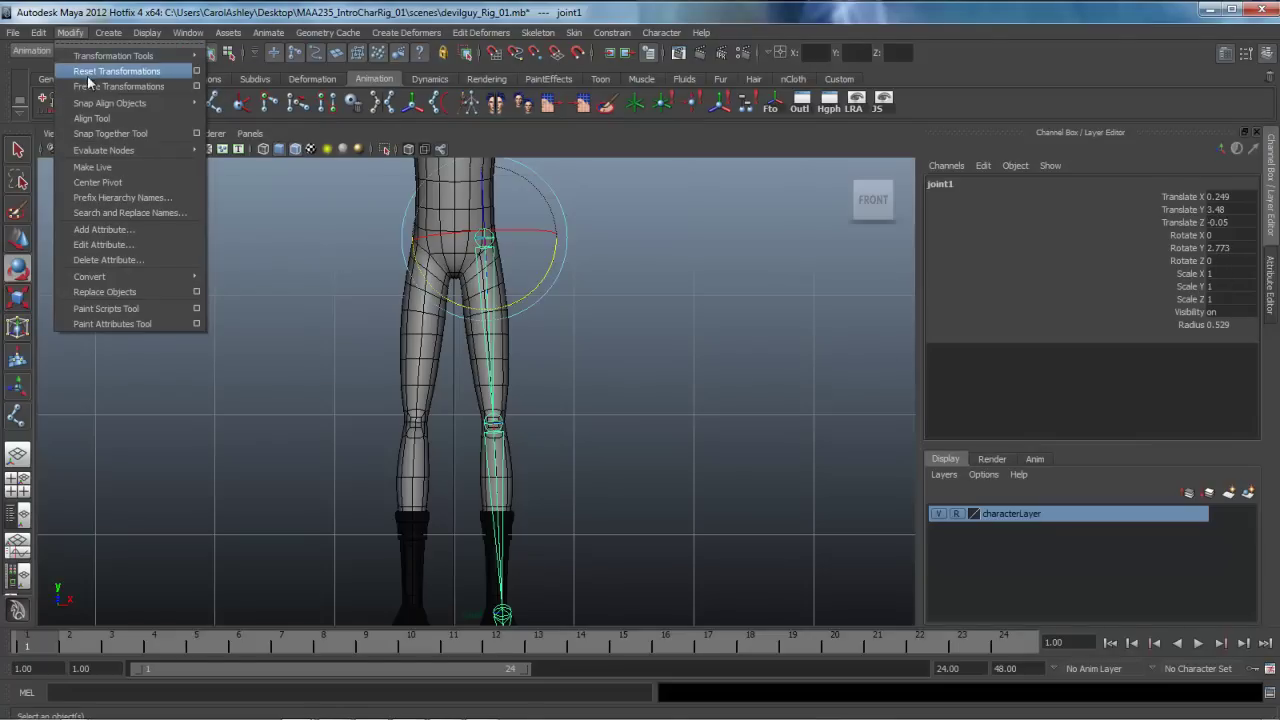
pyautogui.click(197, 87)
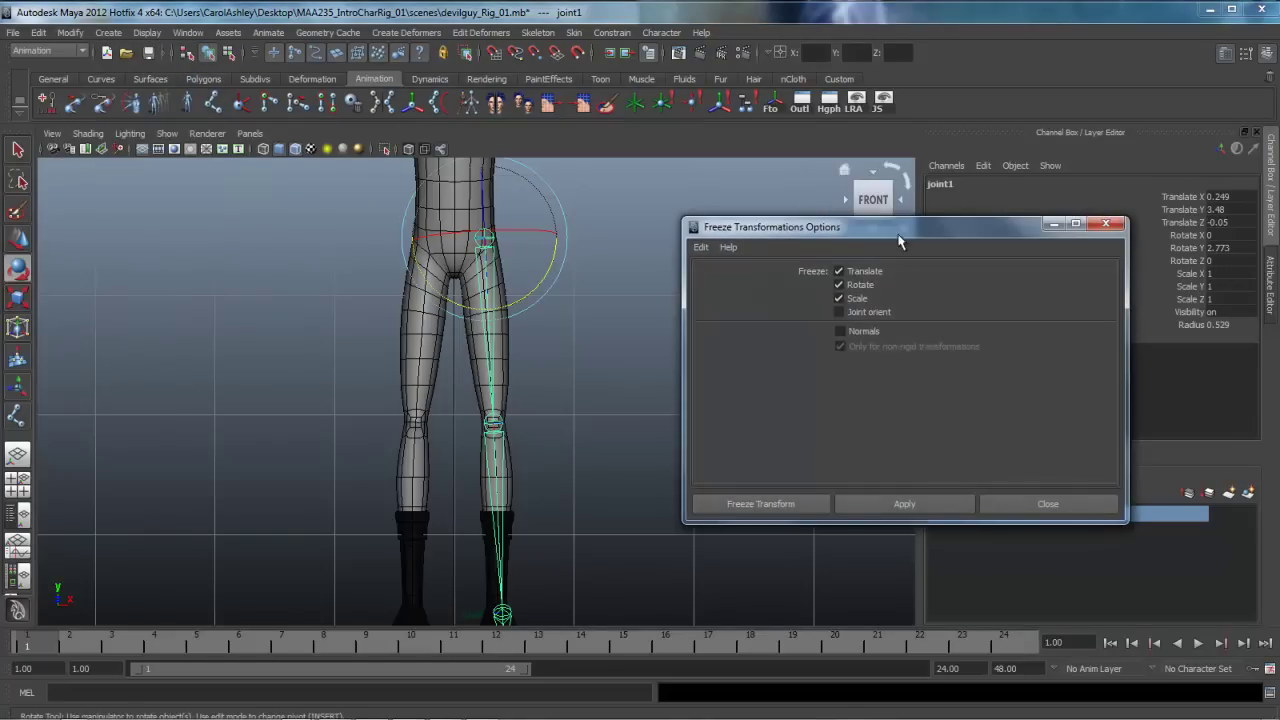
pyautogui.click(839, 312)
pyautogui.click(1078, 508)
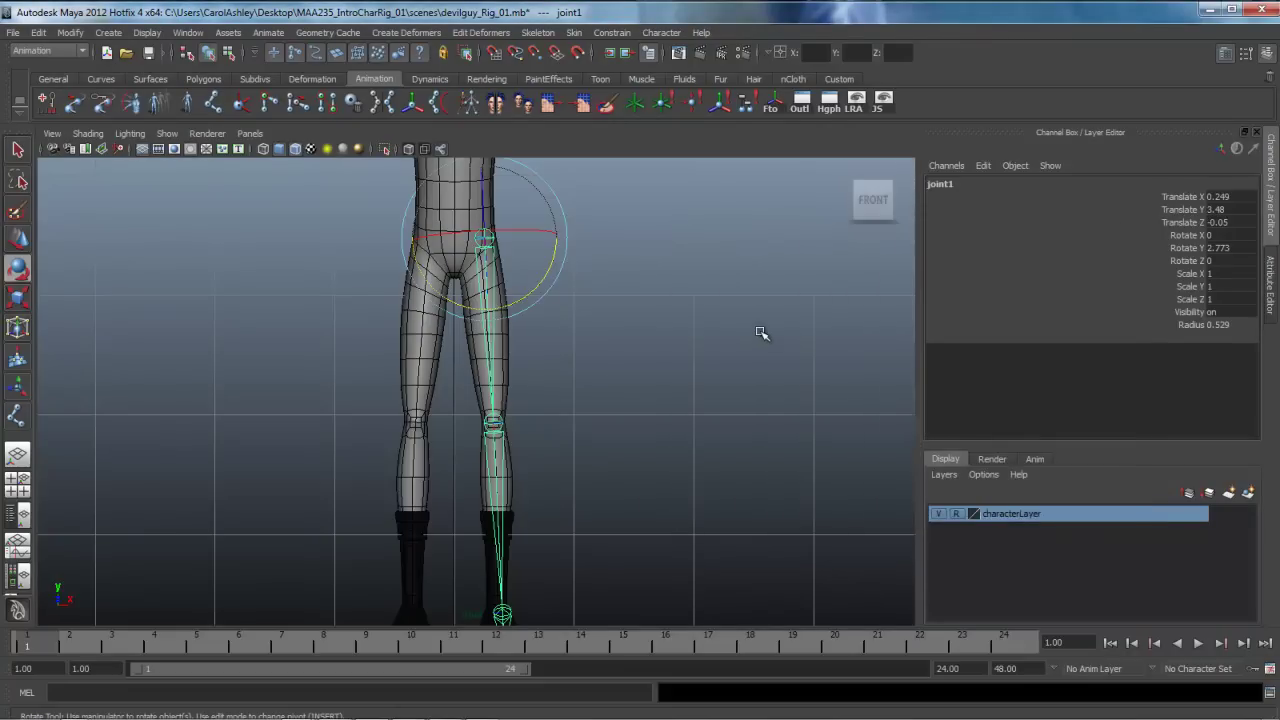
# Step: Reset the hip joint's Rotate Y to 0
pyautogui.doubleClick(1238, 247)
pyautogui.write('0')
pyautogui.press('Return')
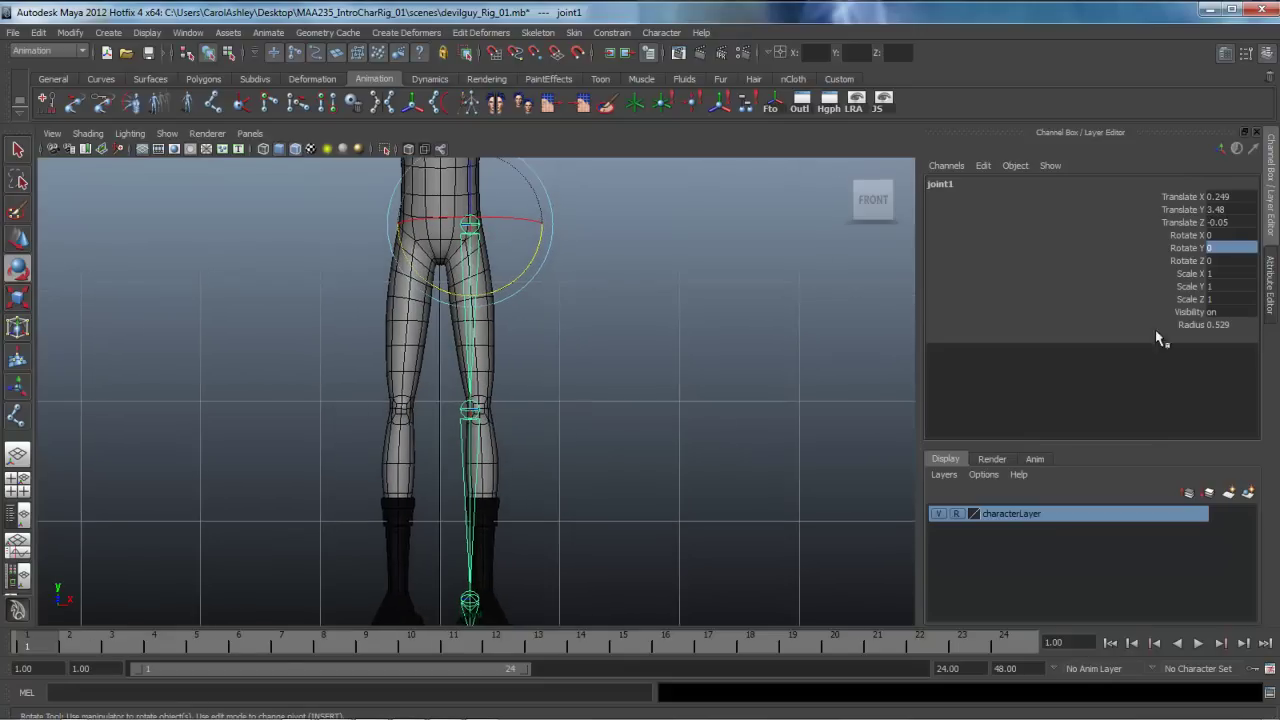
# Step: Angle the leg chain outward to follow the leg by adjusting the hip joint's Joint Orient Z to about -87.07
pyautogui.click(1272, 282)
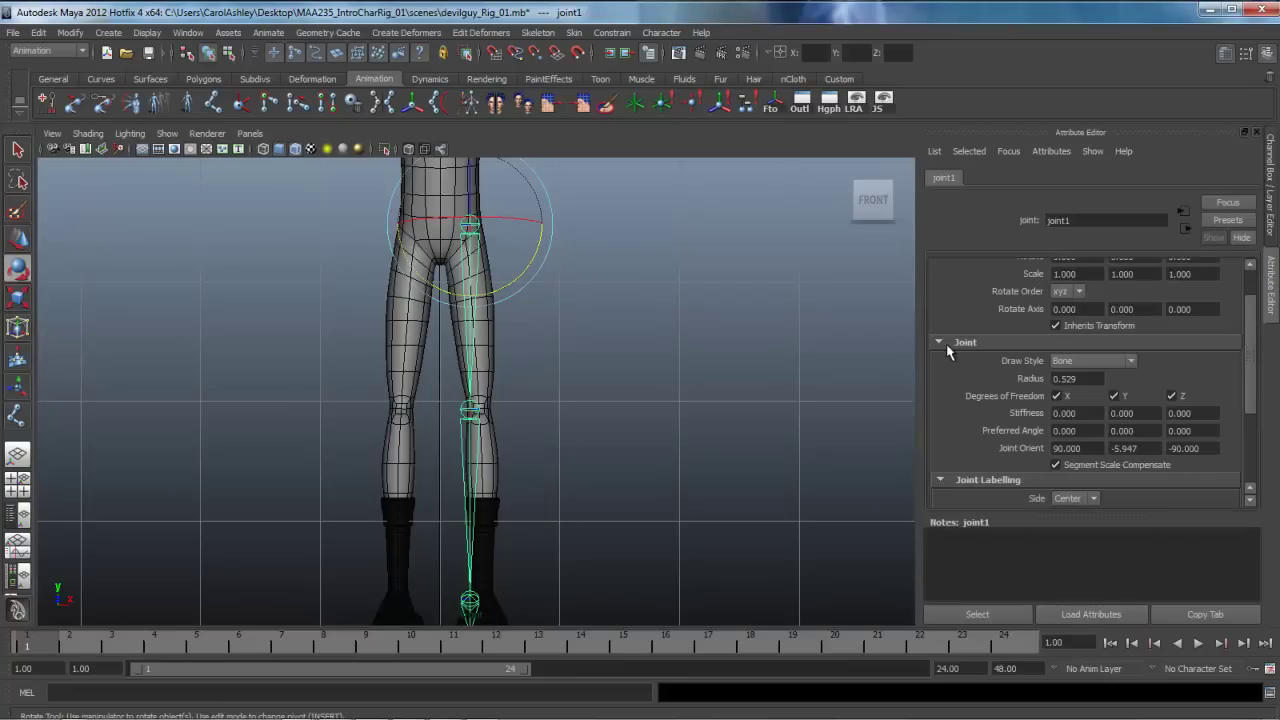
pyautogui.scroll(-2, 943, 462)
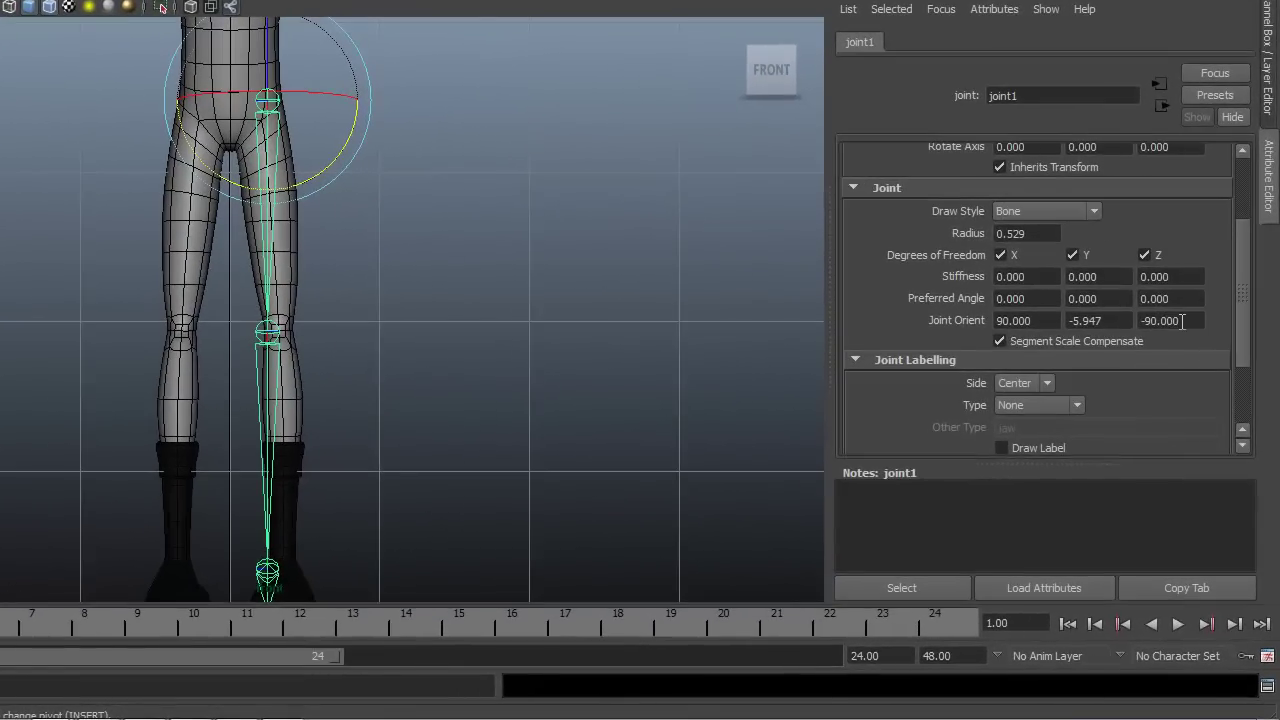
pyautogui.click(1181, 400)
pyautogui.keyDown('ctrl'); pyautogui.moveTo(1152, 323); pyautogui.dragTo(1276, 326); pyautogui.keyUp('ctrl')
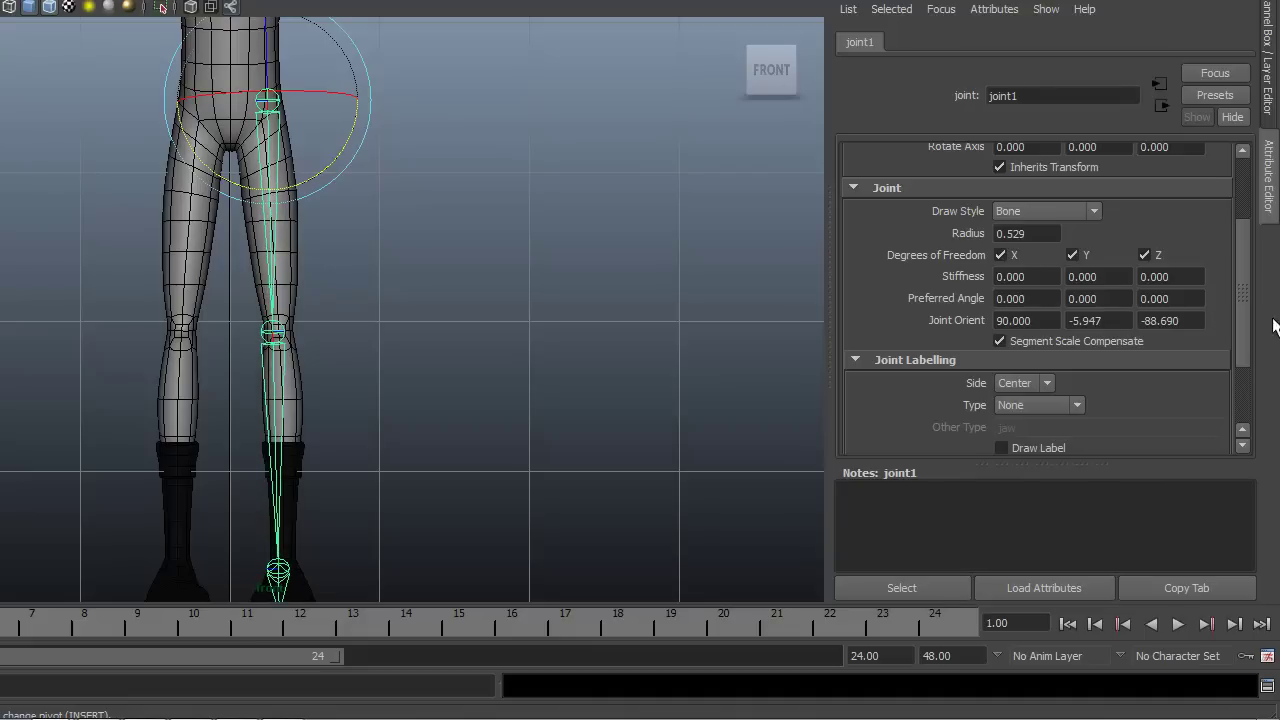
pyautogui.keyDown('ctrl'); pyautogui.moveTo(1143, 321); pyautogui.dragTo(1208, 318); pyautogui.keyUp('ctrl')
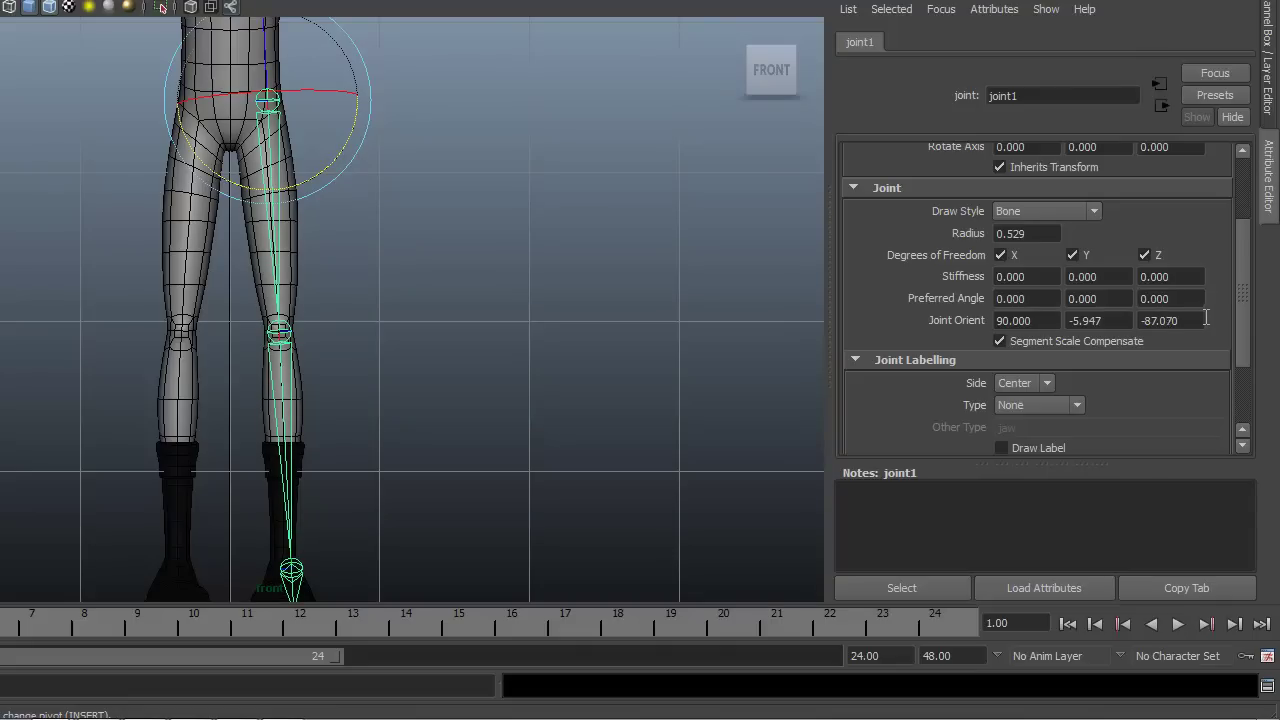
# Step: Set the hip joint's Joint Orient Z to about -87.52 and nudge the joint sideways to sit inside the thigh
pyautogui.keyDown('ctrl'); pyautogui.moveTo(1192, 316); pyautogui.dragTo(1181, 316); pyautogui.keyUp('ctrl')
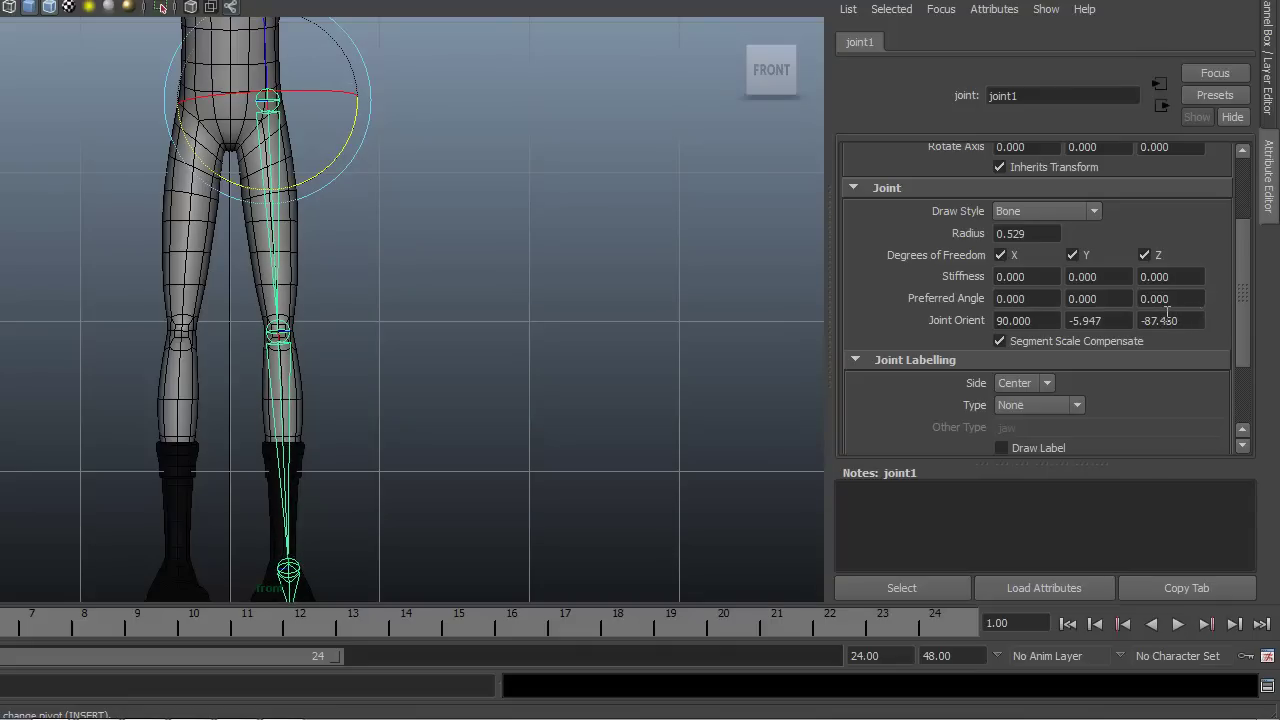
pyautogui.press('w')
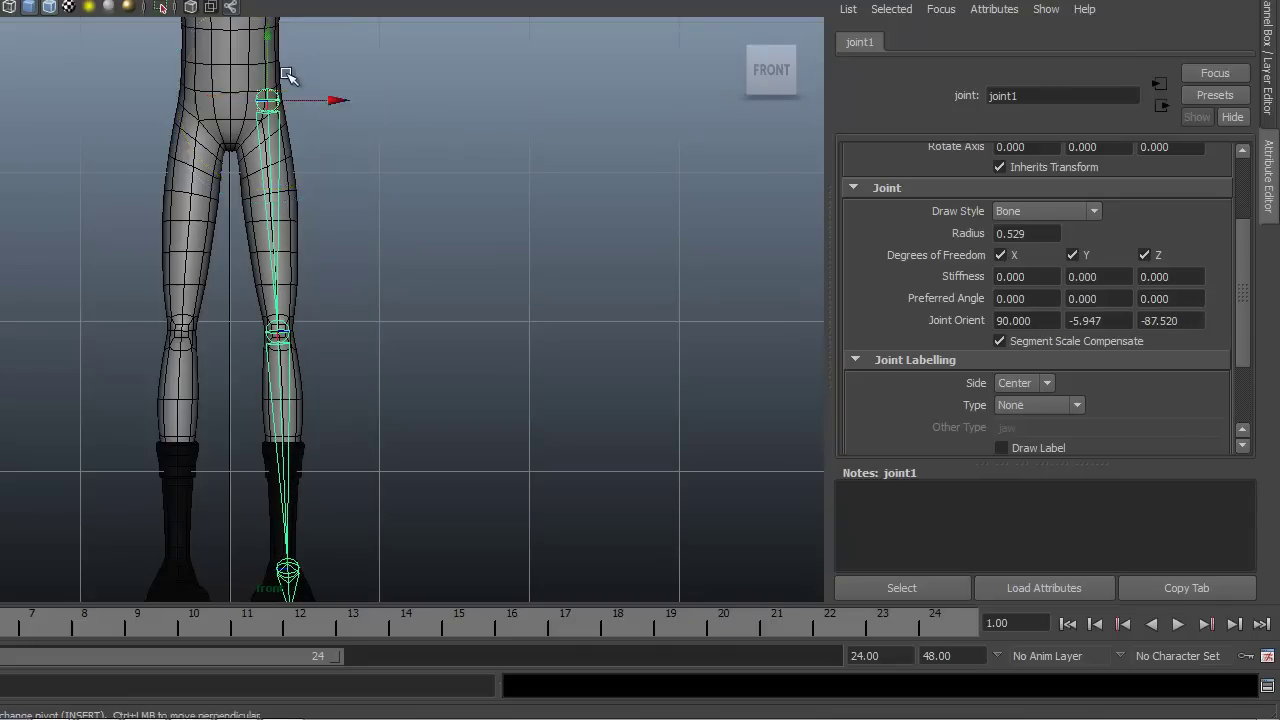
pyautogui.click(340, 100)
pyautogui.moveTo(340, 101); pyautogui.dragTo(340, 101)
# Step: Set the knee joint's Joint Orient Y to -1 so the shin bone runs through the lower leg
pyautogui.keyDown('alt'); pyautogui.moveTo(178, 280); pyautogui.dragTo(617, 245, button='right'); pyautogui.keyUp('alt')
pyautogui.keyDown('alt'); pyautogui.moveTo(618, 245); pyautogui.dragTo(611, 377, button='middle'); pyautogui.keyUp('alt')
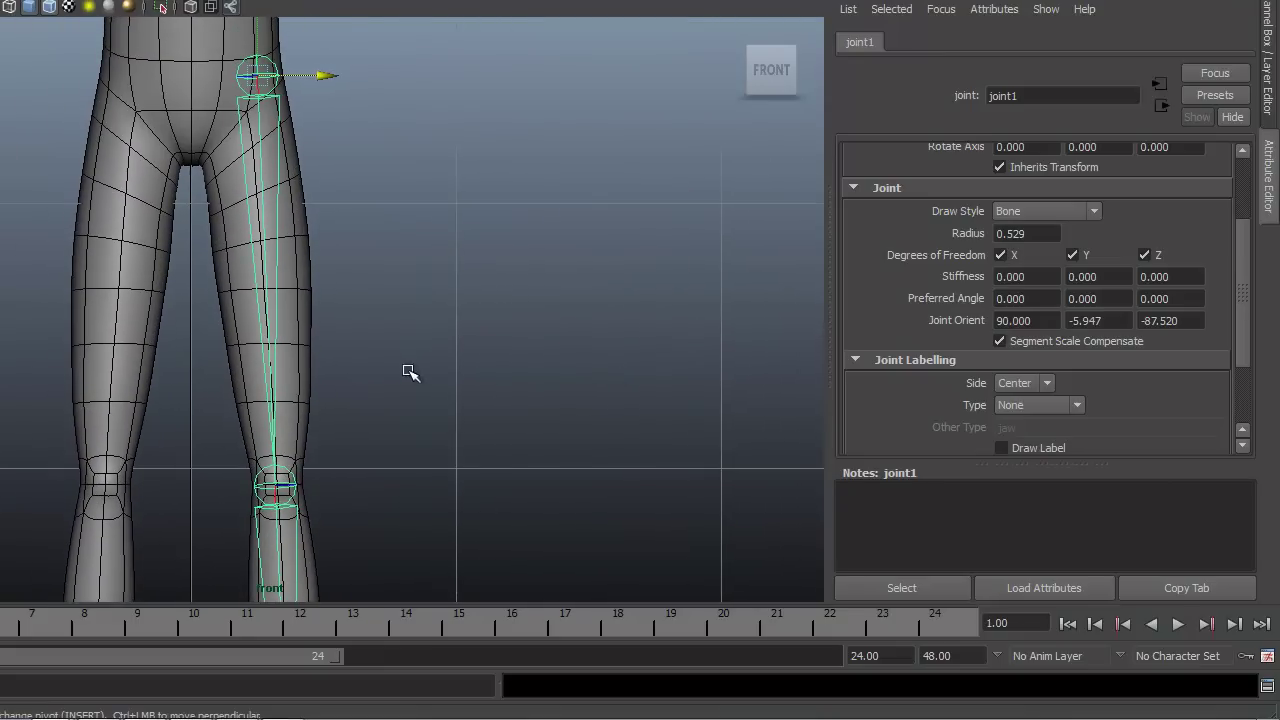
pyautogui.keyDown('alt'); pyautogui.moveTo(411, 365); pyautogui.dragTo(417, 207, button='middle'); pyautogui.keyUp('alt')
pyautogui.keyDown('alt'); pyautogui.moveTo(426, 385); pyautogui.dragTo(429, 140, button='middle'); pyautogui.keyUp('alt')
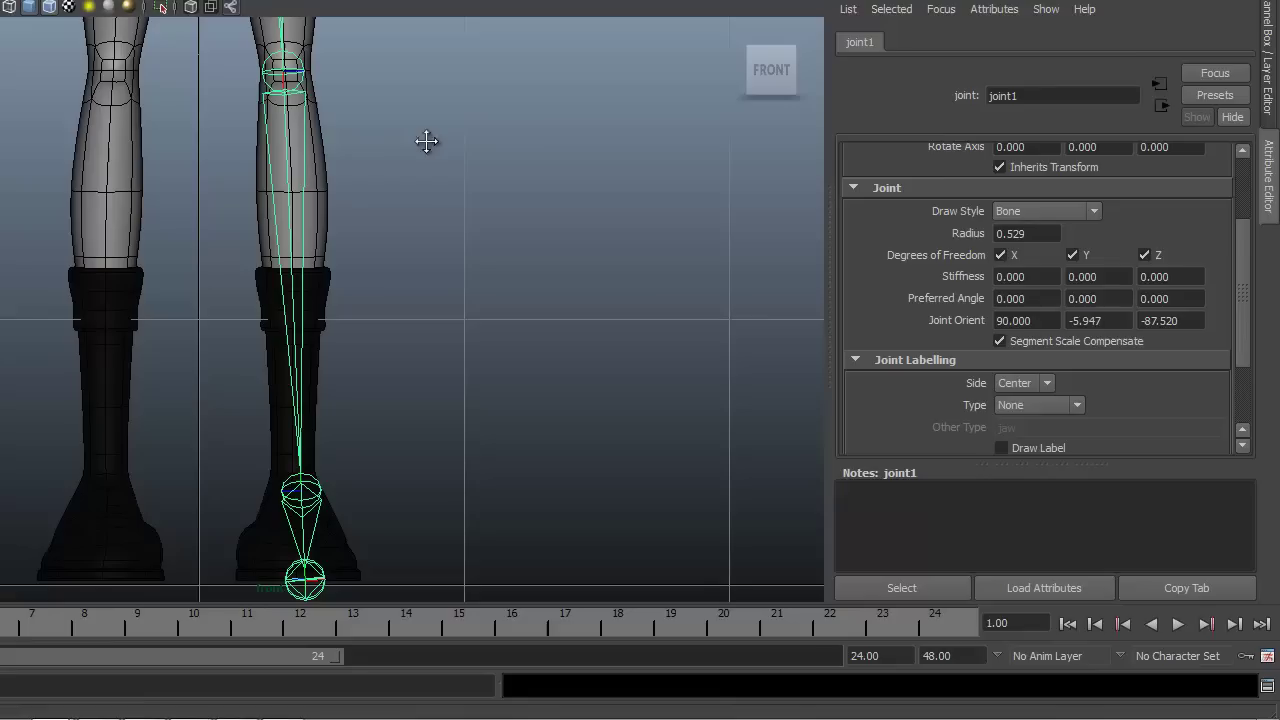
pyautogui.click(285, 78)
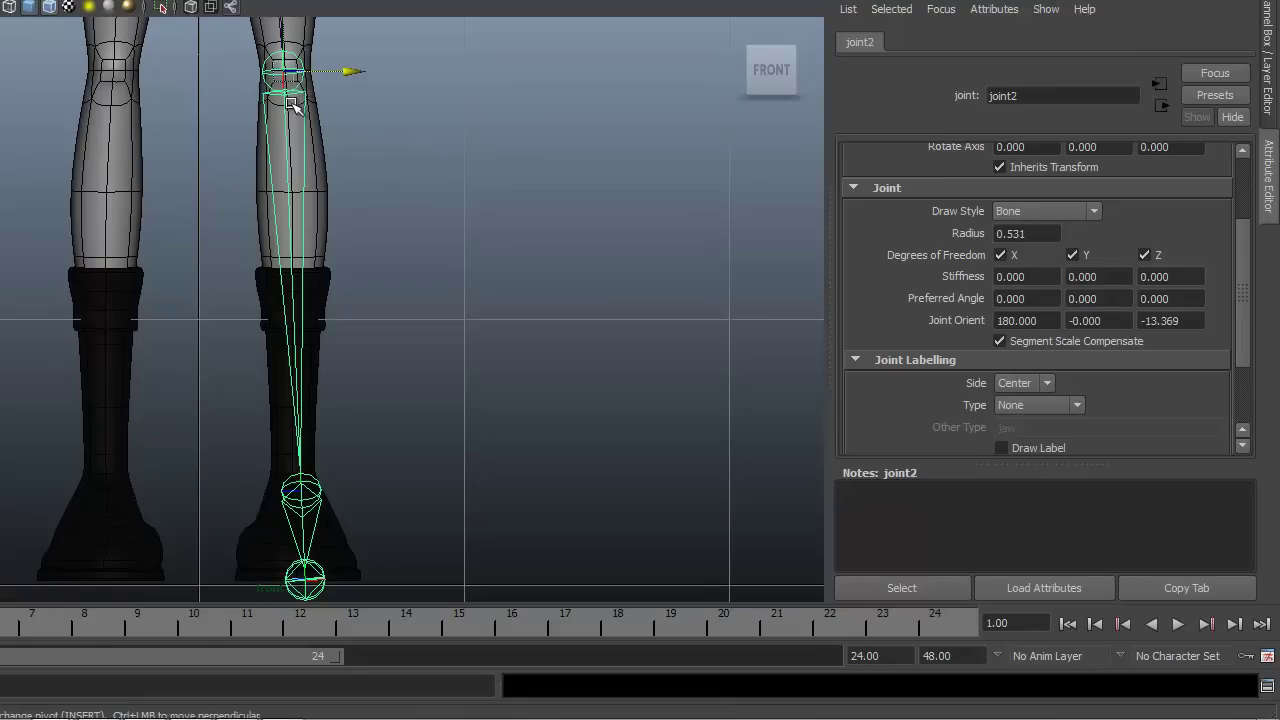
pyautogui.keyDown('alt'); pyautogui.moveTo(414, 403); pyautogui.dragTo(416, 391, button='middle'); pyautogui.keyUp('alt')
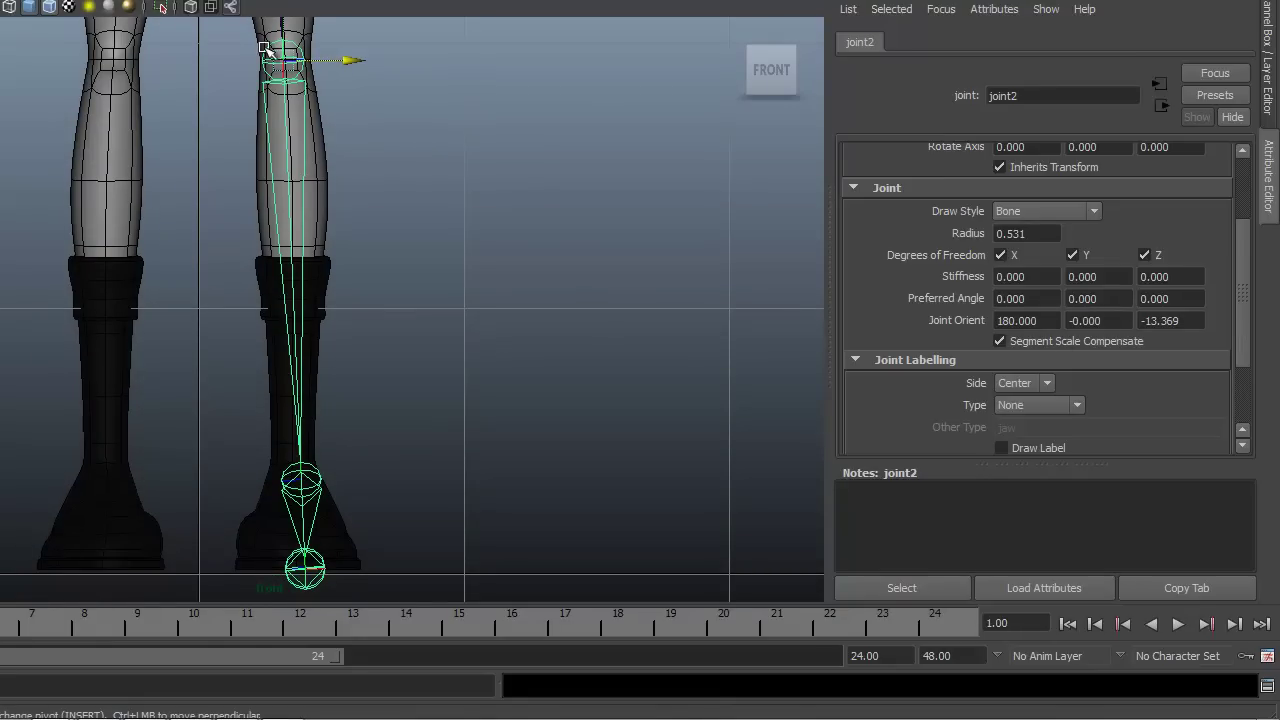
pyautogui.click(1098, 322)
pyautogui.keyDown('ctrl'); pyautogui.moveTo(1111, 320); pyautogui.dragTo(1100, 318); pyautogui.keyUp('ctrl')
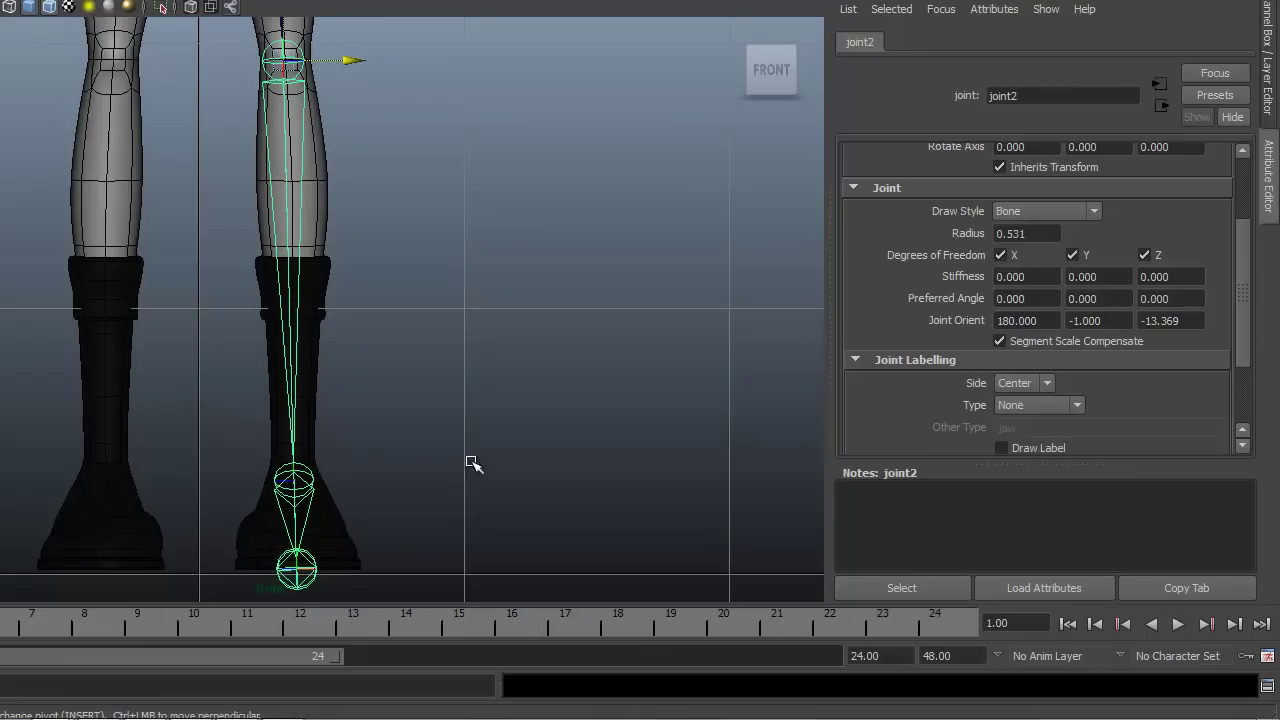
# Step: Try changing the hip joint's Joint Orient Y to about -6.747
pyautogui.keyDown('alt'); pyautogui.moveTo(371, 506); pyautogui.dragTo(390, 408, button='middle'); pyautogui.keyUp('alt')
pyautogui.keyDown('alt'); pyautogui.moveTo(451, 355); pyautogui.dragTo(456, 578, button='middle'); pyautogui.keyUp('alt')
pyautogui.keyDown('alt'); pyautogui.moveTo(500, 366); pyautogui.dragTo(503, 543, button='middle'); pyautogui.keyUp('alt')
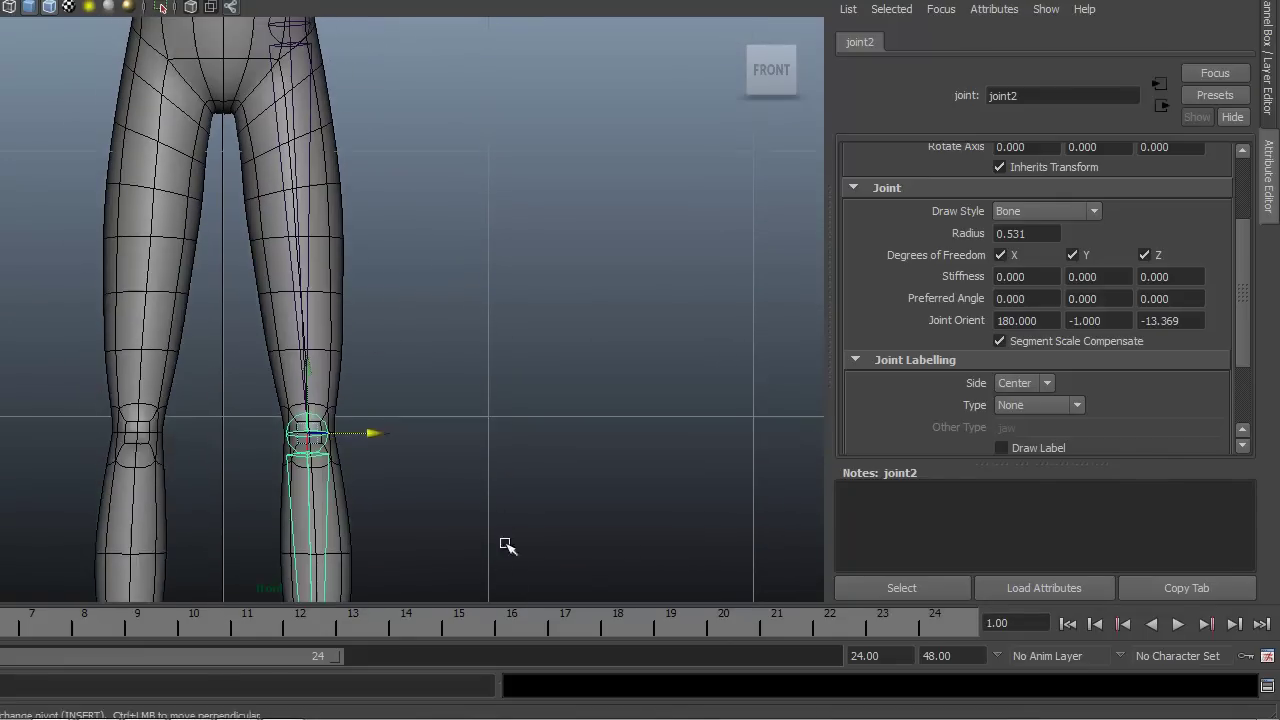
pyautogui.keyDown('alt'); pyautogui.moveTo(509, 407); pyautogui.dragTo(503, 534, button='middle'); pyautogui.keyUp('alt')
pyautogui.click(292, 141)
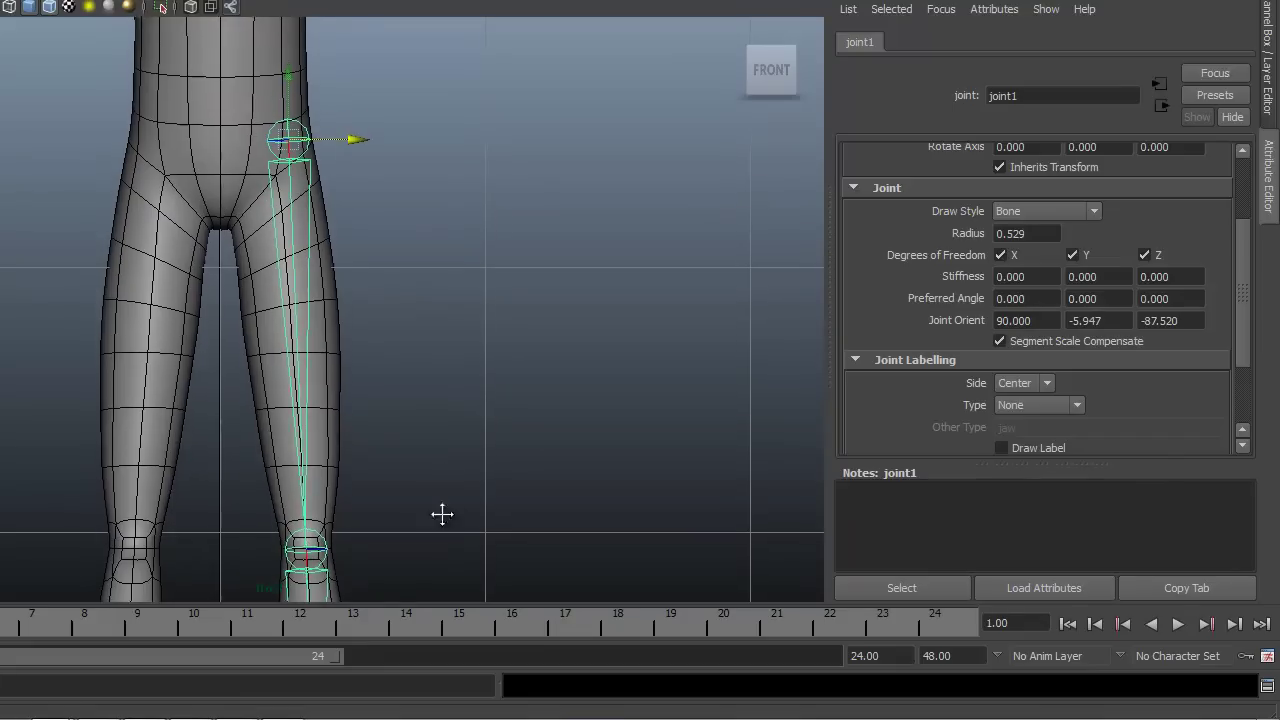
pyautogui.moveTo(443, 514)
pyautogui.keyDown('alt'); pyautogui.mouseDown(button='middle')
pyautogui.moveTo(449, 232)
pyautogui.moveTo(458, 311)
pyautogui.mouseUp(button='middle'); pyautogui.keyUp('alt')
pyautogui.moveTo(451, 476)
pyautogui.keyDown('alt'); pyautogui.mouseDown(button='middle')
pyautogui.moveTo(450, 387)
pyautogui.moveTo(443, 534)
pyautogui.mouseUp(button='middle'); pyautogui.keyUp('alt')
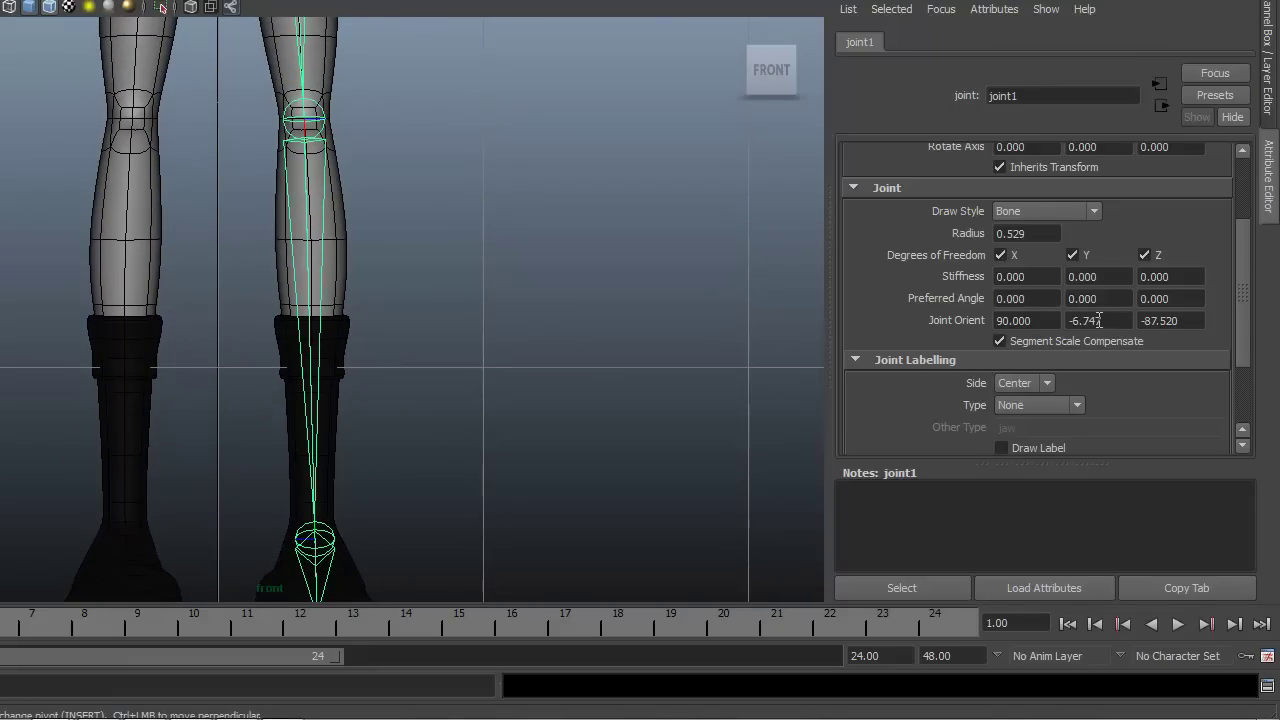
pyautogui.moveTo(1099, 320)
pyautogui.keyDown('ctrl'); pyautogui.mouseDown()
pyautogui.moveTo(1067, 320)
pyautogui.moveTo(1087, 322)
pyautogui.mouseUp(); pyautogui.keyUp('ctrl')
# Step: Set Joint Orient Y to -1.3 on the knee joint and 0.7 on the ankle joint to center the bones in the boot
pyautogui.click(306, 137)
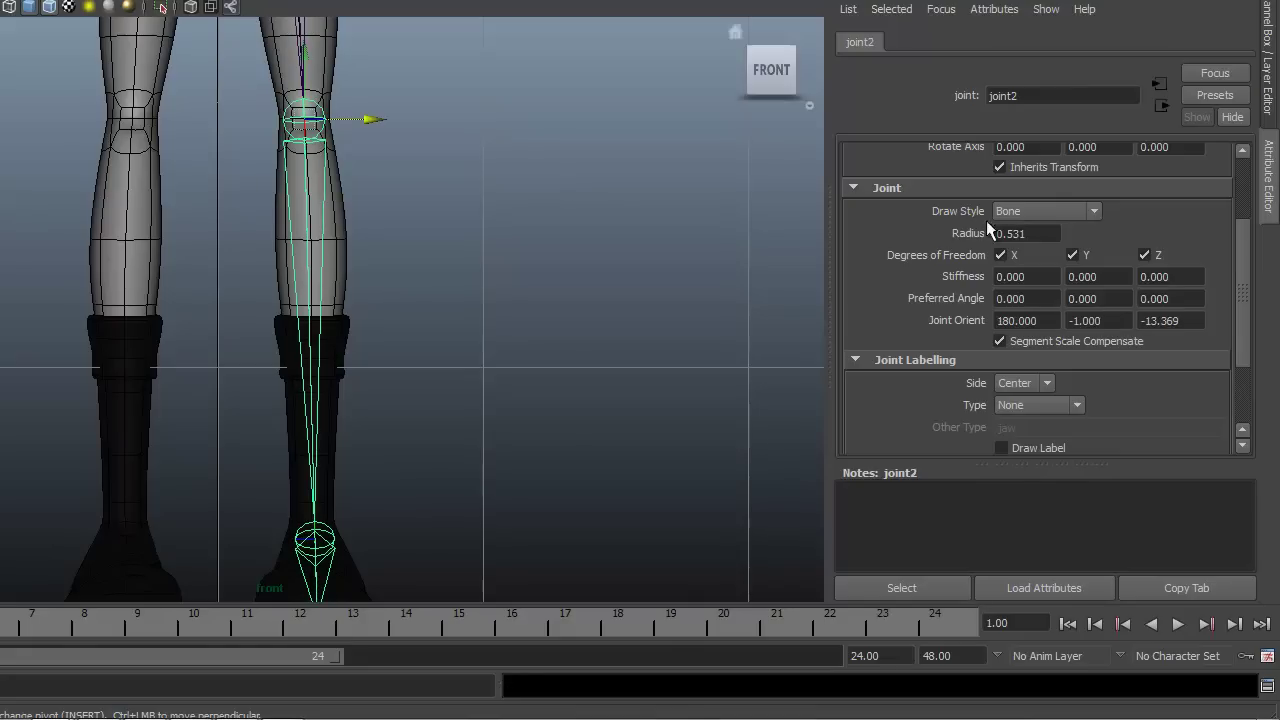
pyautogui.keyDown('ctrl'); pyautogui.moveTo(1106, 322); pyautogui.dragTo(1109, 320); pyautogui.keyUp('ctrl')
pyautogui.keyDown('alt'); pyautogui.moveTo(673, 431); pyautogui.dragTo(681, 272, button='middle'); pyautogui.keyUp('alt')
pyautogui.keyDown('alt'); pyautogui.moveTo(423, 457); pyautogui.dragTo(651, 489, button='right'); pyautogui.keyUp('alt')
pyautogui.keyDown('alt'); pyautogui.moveTo(651, 489); pyautogui.dragTo(609, 337, button='middle'); pyautogui.keyUp('alt')
pyautogui.keyDown('alt'); pyautogui.moveTo(331, 442); pyautogui.dragTo(591, 480, button='right'); pyautogui.keyUp('alt')
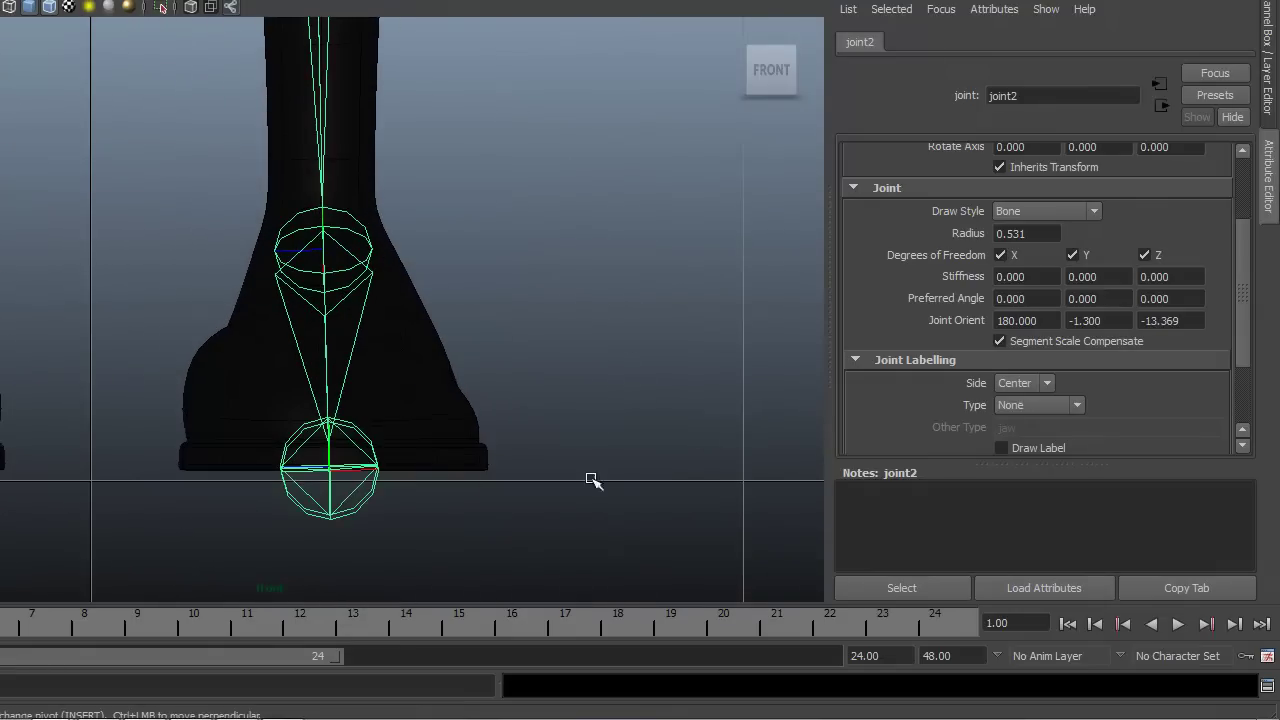
pyautogui.click(367, 240)
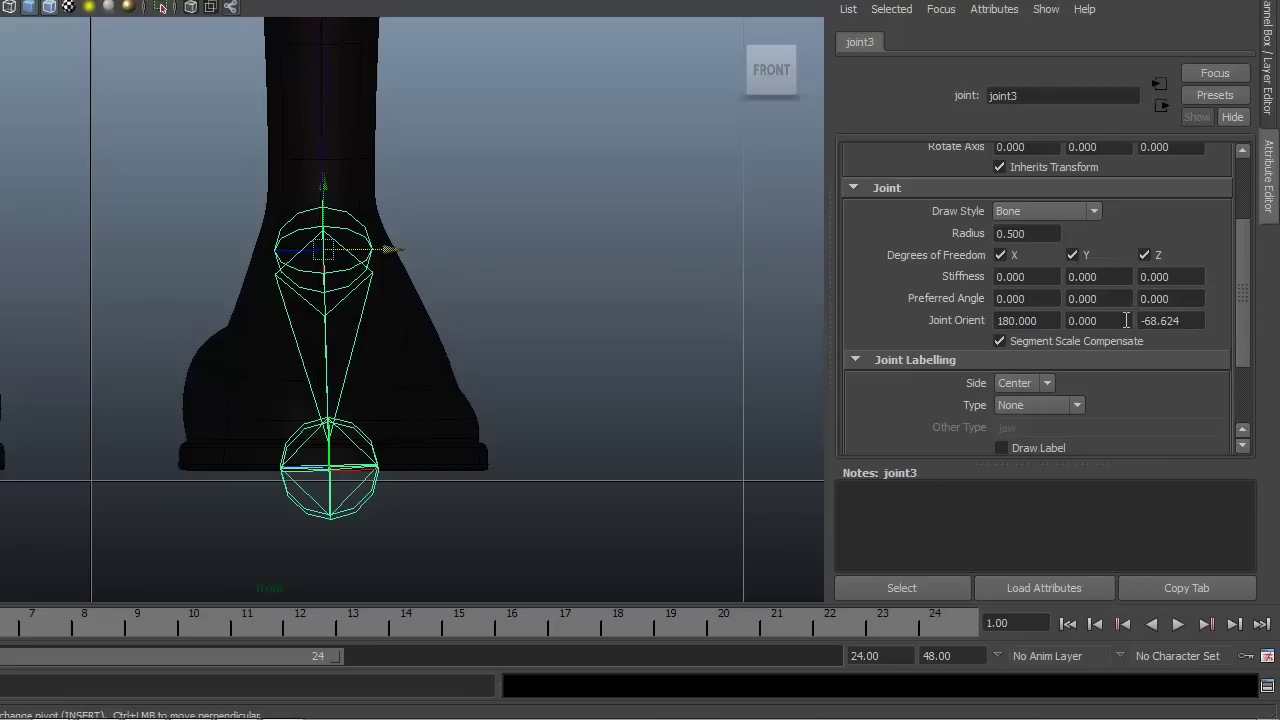
pyautogui.keyDown('ctrl'); pyautogui.moveTo(1123, 320); pyautogui.dragTo(1126, 321); pyautogui.keyUp('ctrl')
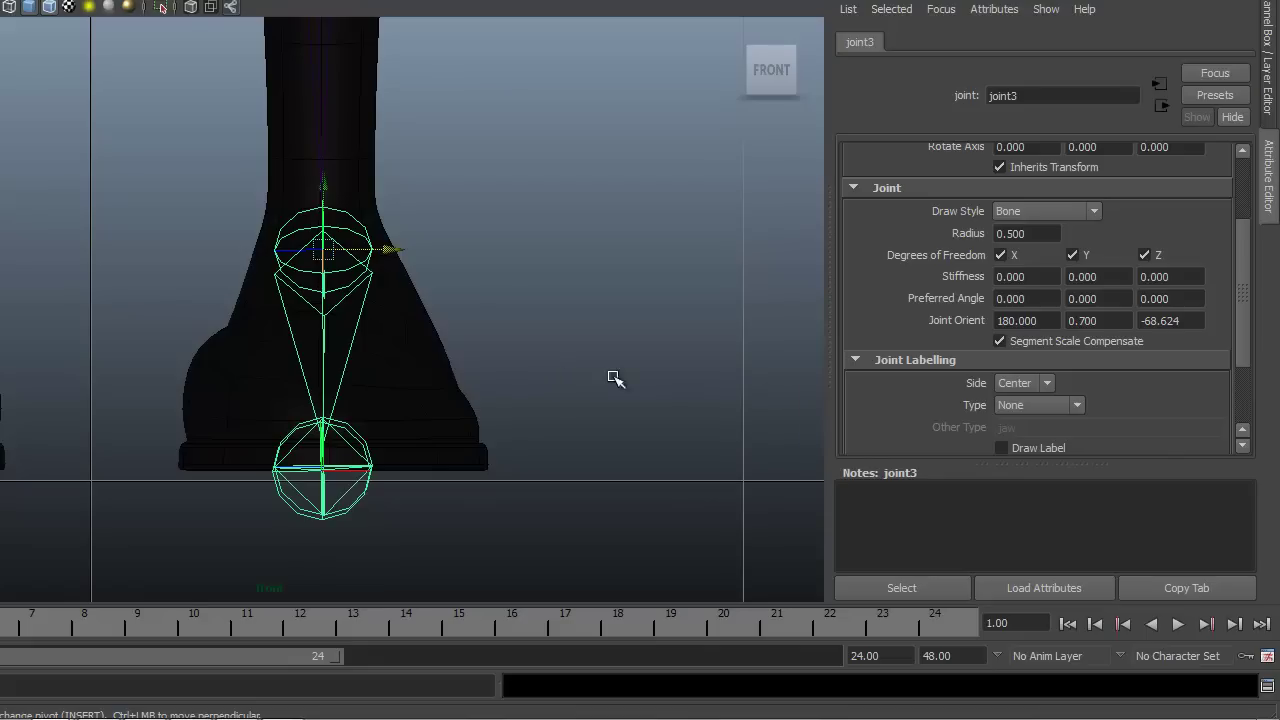
# Step: Examine in the front view how the joint chain sits in the left leg from hip to boot
pyautogui.scroll(-10, 449, 371)
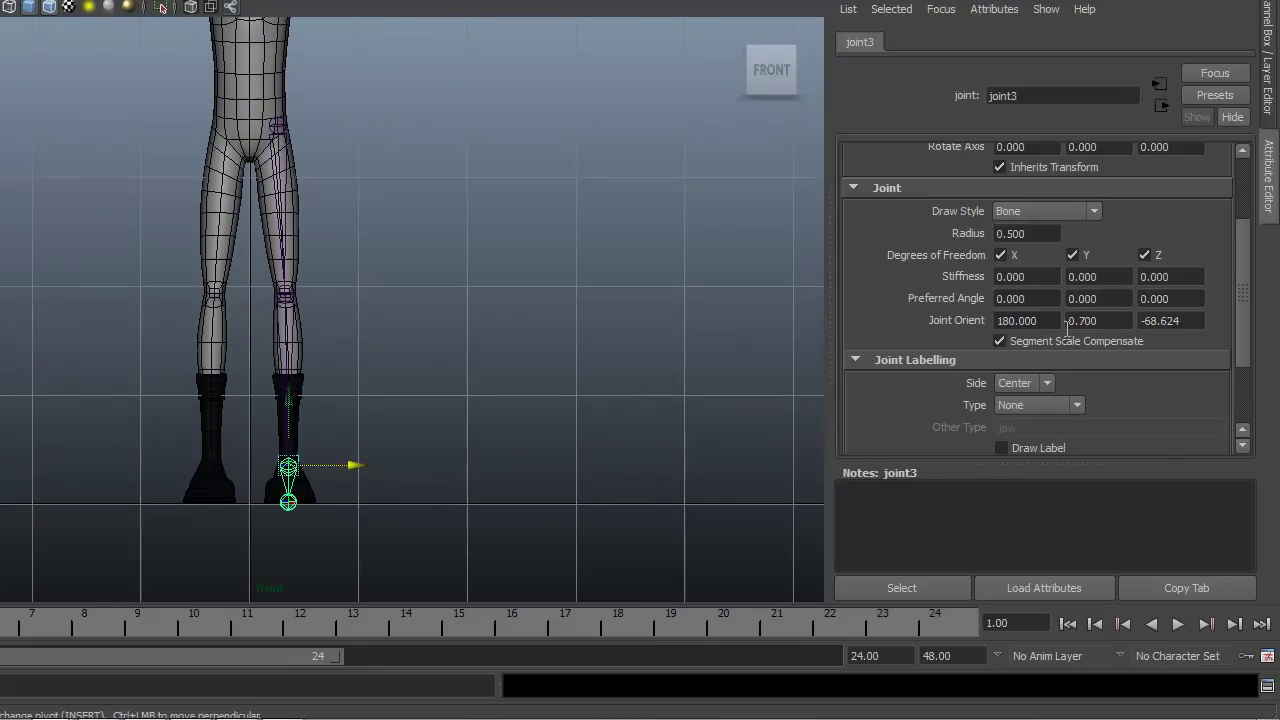
pyautogui.keyDown('alt'); pyautogui.moveTo(393, 320); pyautogui.dragTo(393, 384, button='middle'); pyautogui.keyUp('alt')
pyautogui.keyDown('alt'); pyautogui.moveTo(383, 386); pyautogui.dragTo(720, 371, button='right'); pyautogui.keyUp('alt')
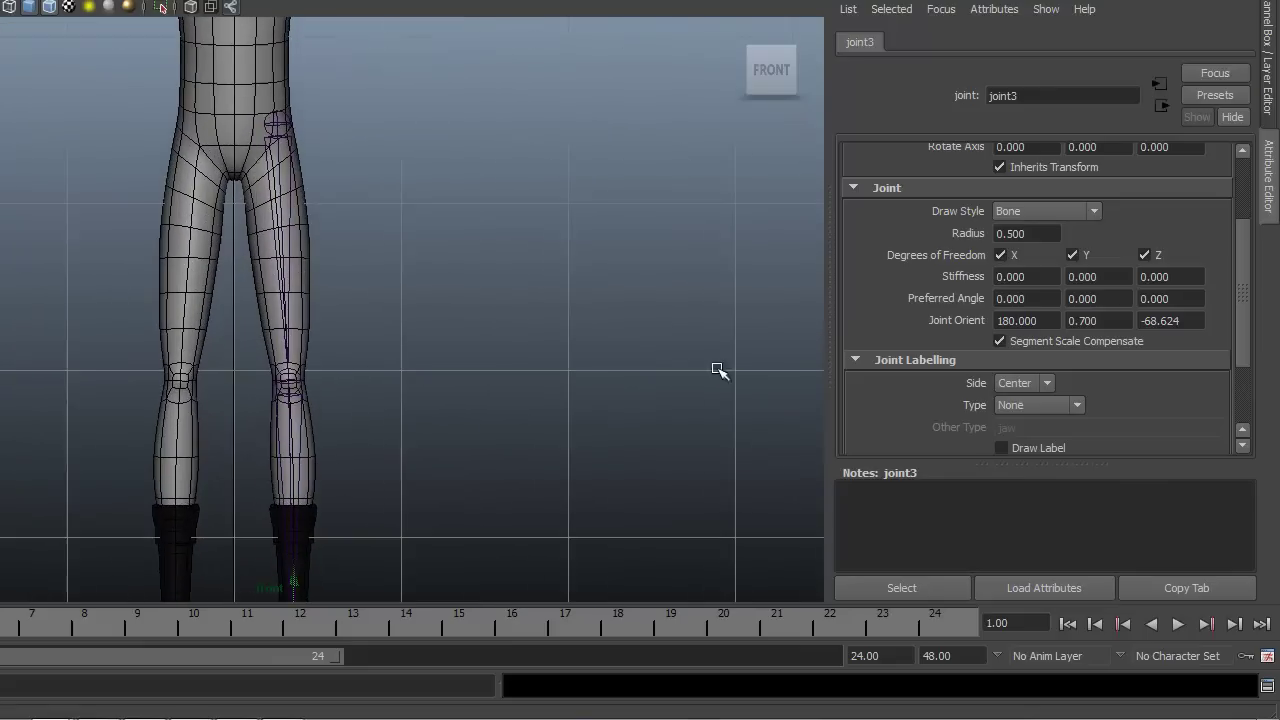
pyautogui.keyDown('alt'); pyautogui.moveTo(509, 359); pyautogui.dragTo(509, 401, button='middle'); pyautogui.keyUp('alt')
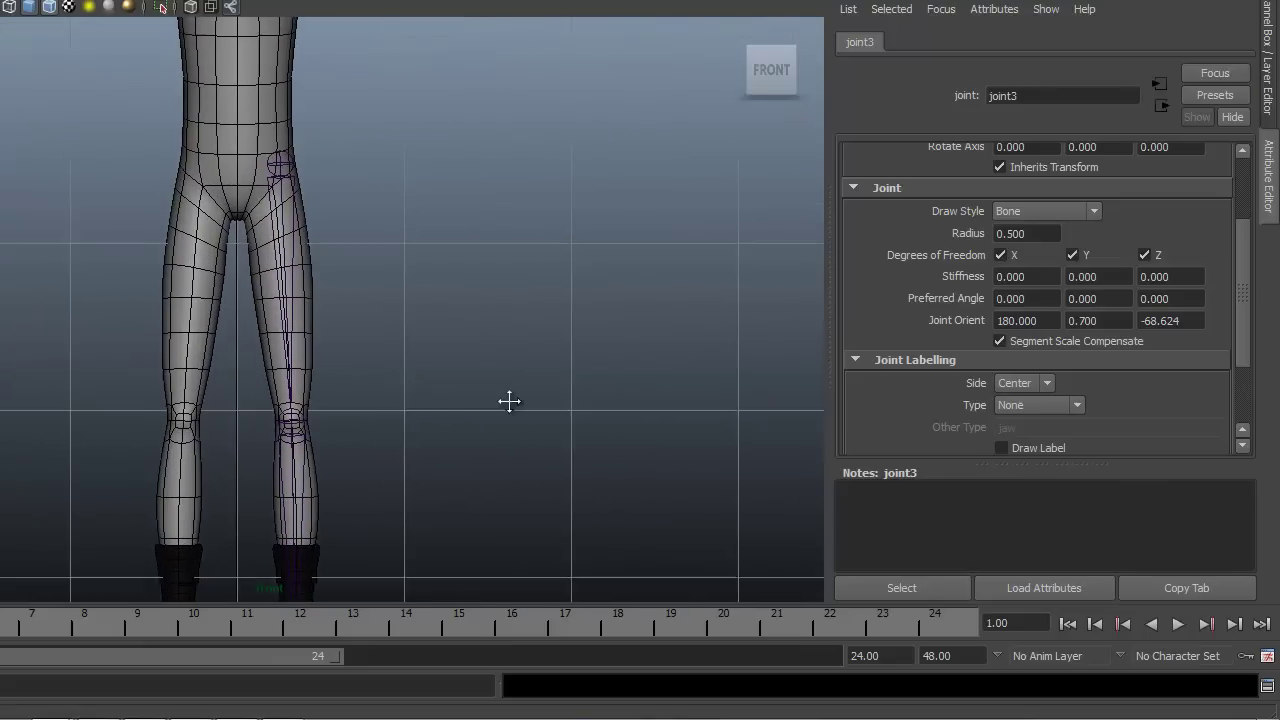
pyautogui.click(283, 177)
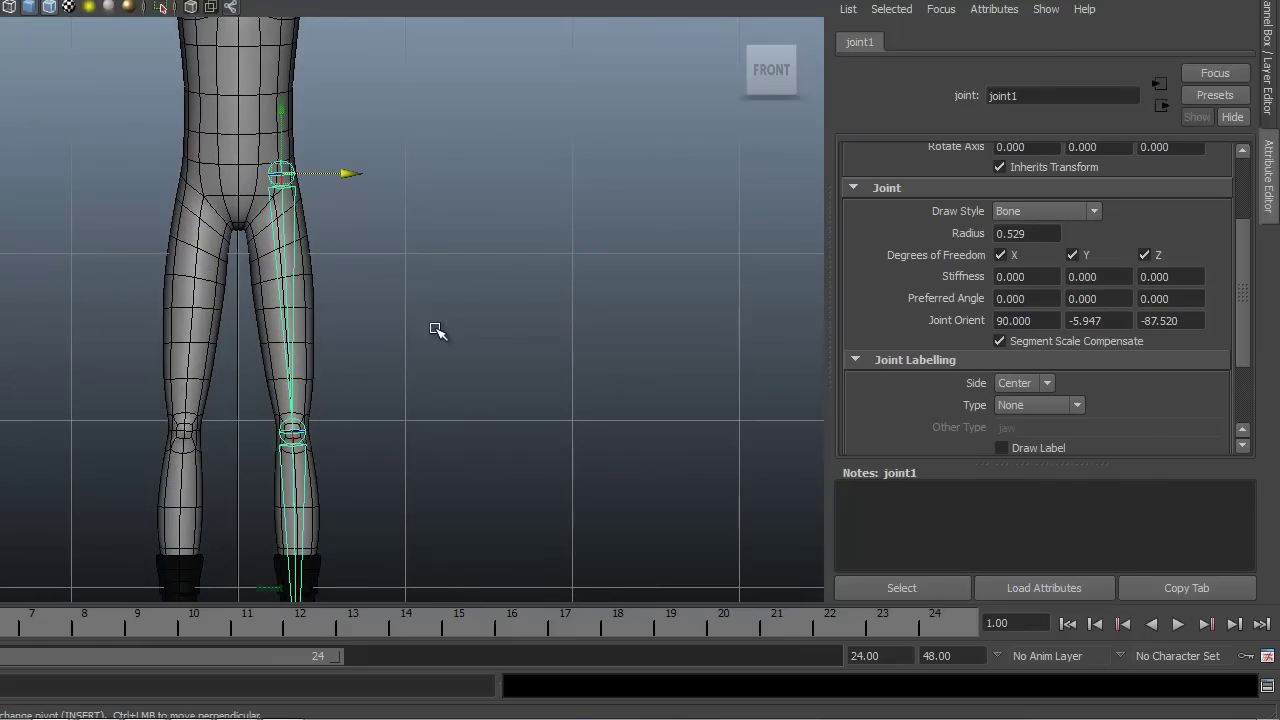
pyautogui.scroll(2, 509, 371)
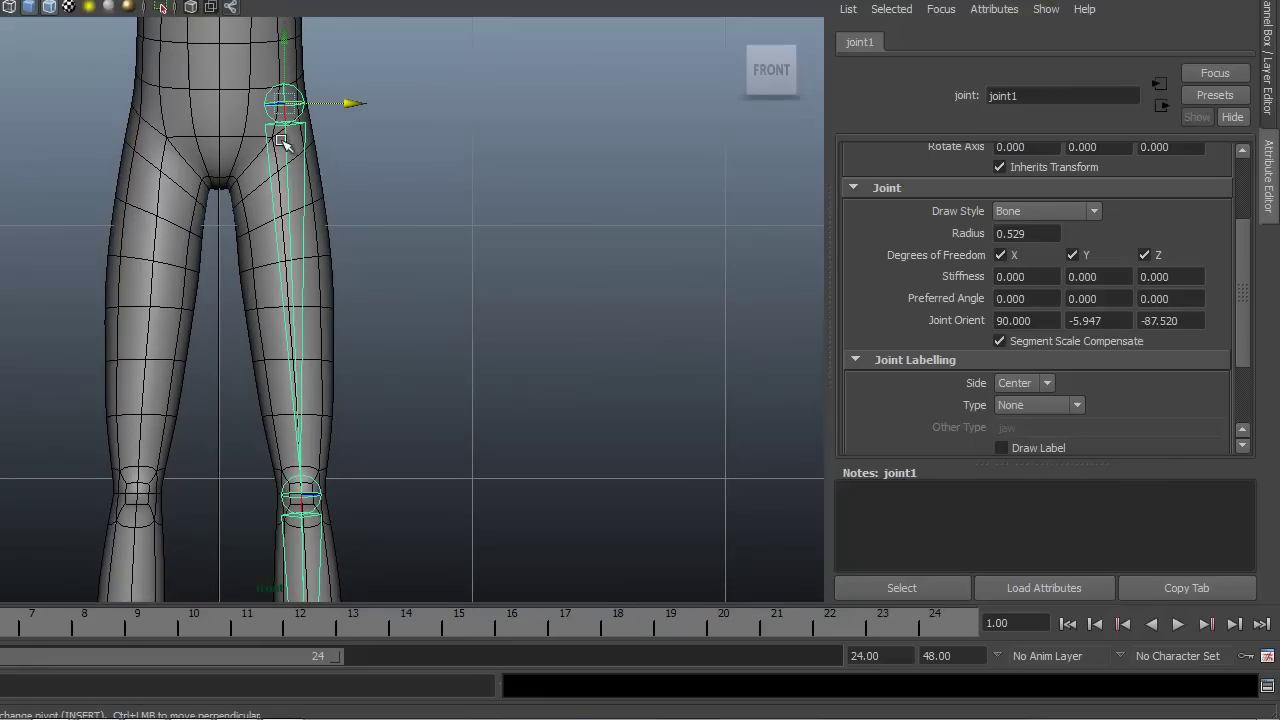
pyautogui.keyDown('alt'); pyautogui.moveTo(420, 451); pyautogui.dragTo(425, 240, button='middle'); pyautogui.keyUp('alt')
pyautogui.keyDown('alt'); pyautogui.moveTo(393, 405); pyautogui.dragTo(397, 363, button='middle'); pyautogui.keyUp('alt')
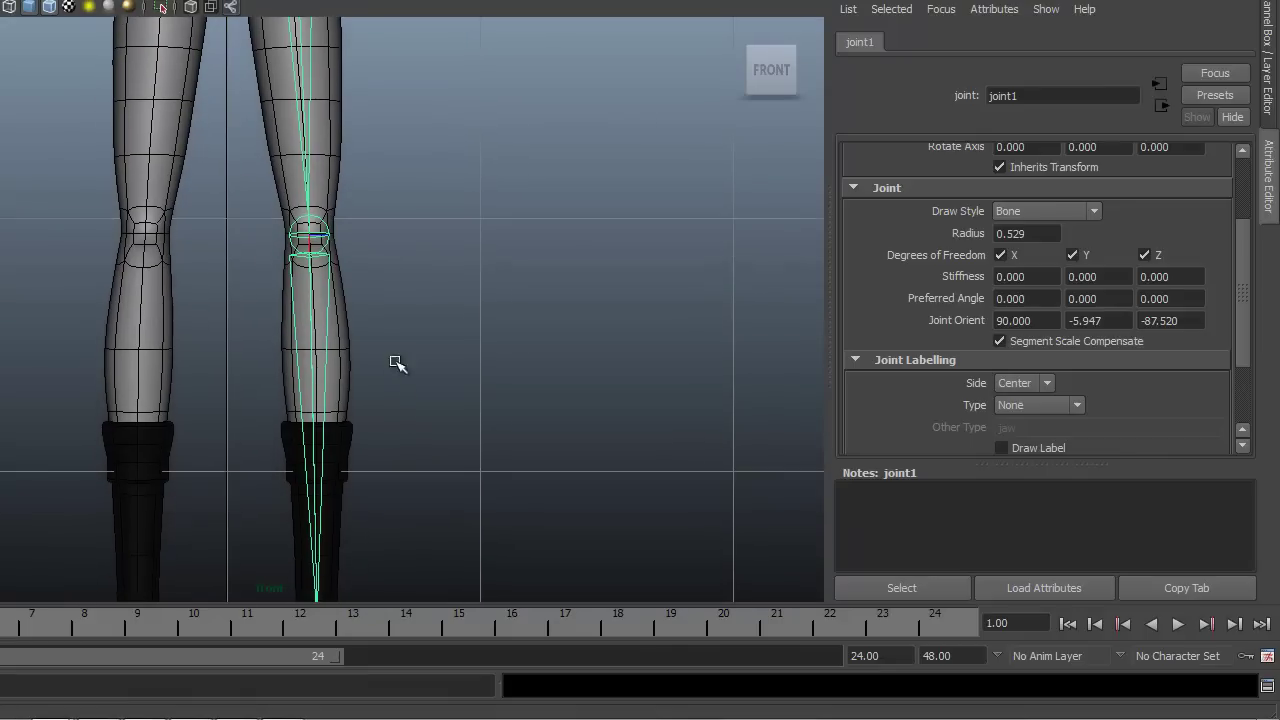
pyautogui.keyDown('alt'); pyautogui.moveTo(460, 350); pyautogui.dragTo(585, 358, button='right'); pyautogui.keyUp('alt')
pyautogui.moveTo(458, 317)
pyautogui.keyDown('alt'); pyautogui.mouseDown(button='middle')
pyautogui.moveTo(451, 431)
pyautogui.moveTo(451, 217)
pyautogui.moveTo(463, 320)
pyautogui.mouseUp(button='middle'); pyautogui.keyUp('alt')
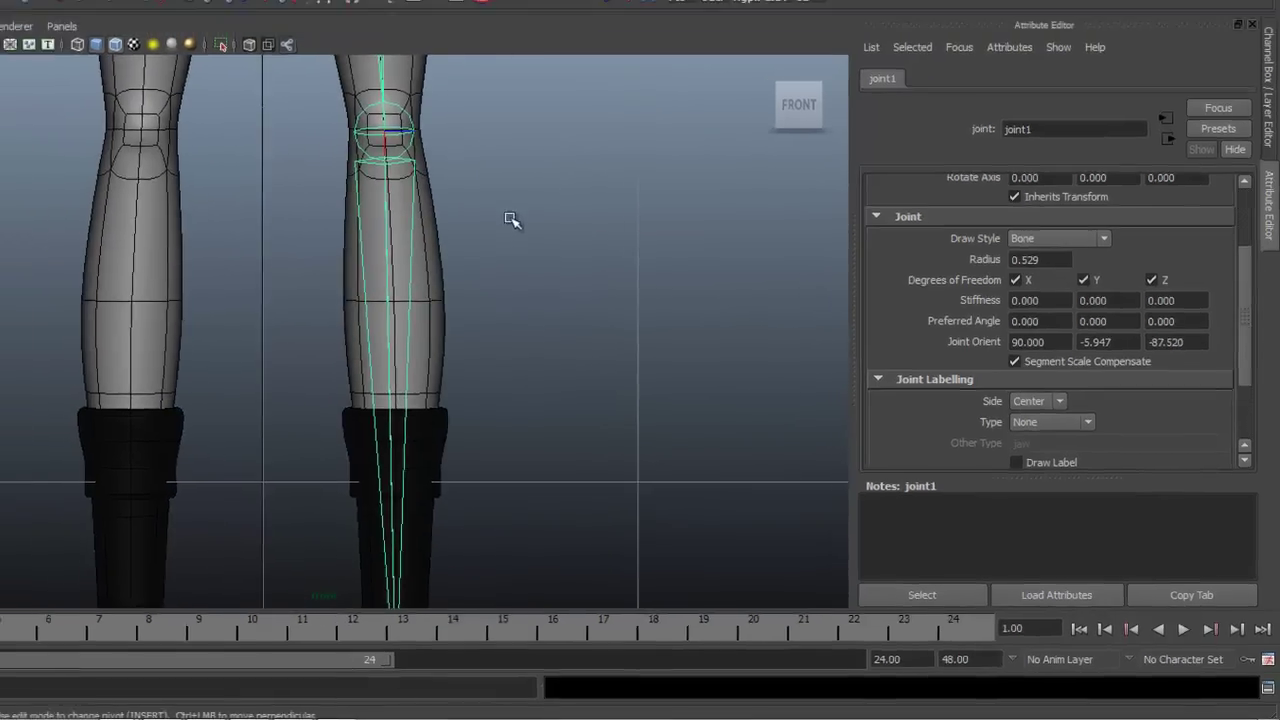
pyautogui.keyDown('alt'); pyautogui.moveTo(510, 219); pyautogui.dragTo(487, 450, button='middle'); pyautogui.keyUp('alt')
pyautogui.keyDown('alt'); pyautogui.moveTo(489, 240); pyautogui.dragTo(503, 458, button='middle'); pyautogui.keyUp('alt')
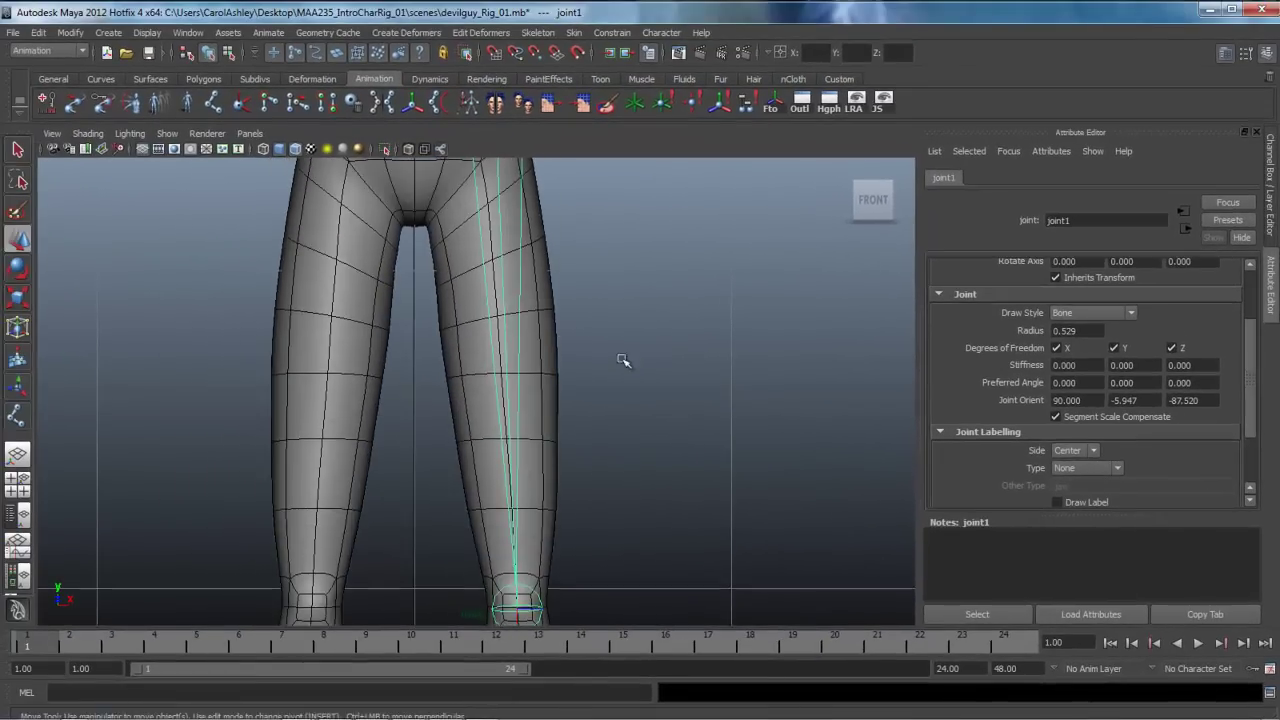
pyautogui.keyDown('alt'); pyautogui.moveTo(499, 294); pyautogui.dragTo(503, 500, button='middle'); pyautogui.keyUp('alt')
# Step: Switch to the perspective view and turn on X-ray joints to show the leg chain through the mesh
pyautogui.press('space')
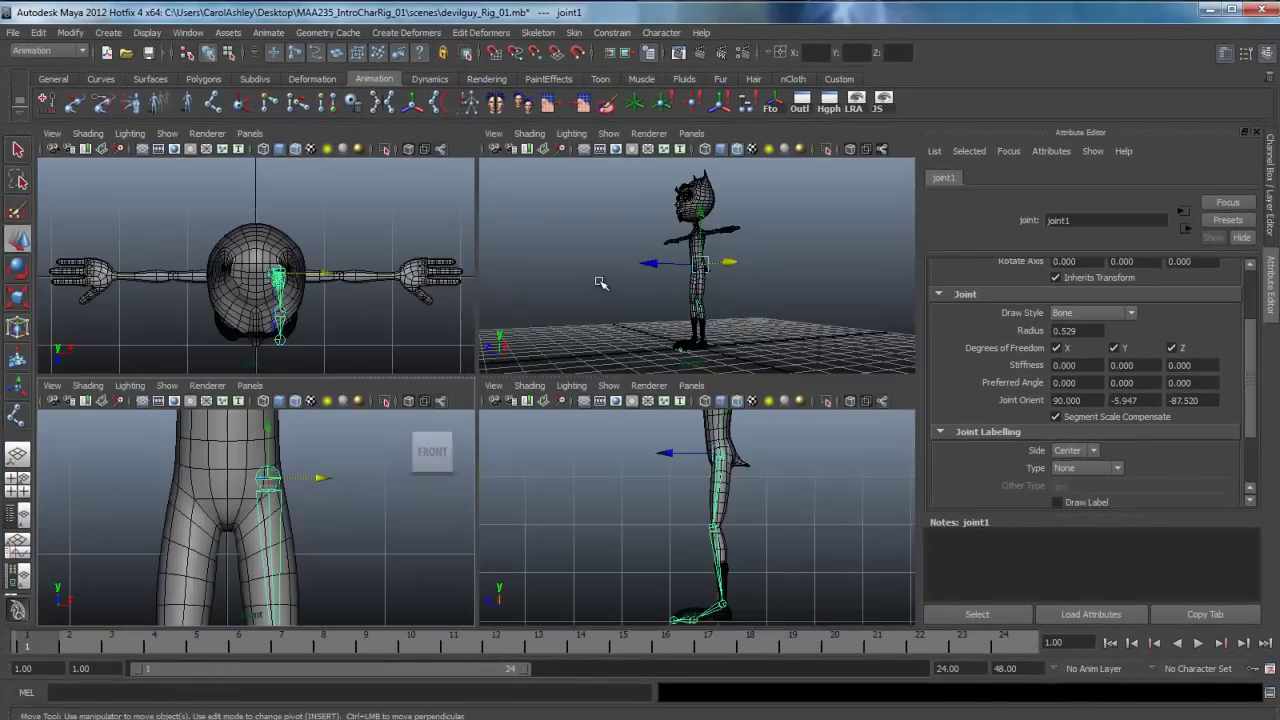
pyautogui.press('space')
pyautogui.keyDown('alt'); pyautogui.moveTo(419, 478); pyautogui.dragTo(603, 466, button='right'); pyautogui.keyUp('alt')
pyautogui.keyDown('alt'); pyautogui.moveTo(580, 550); pyautogui.dragTo(563, 440, button='middle'); pyautogui.keyUp('alt')
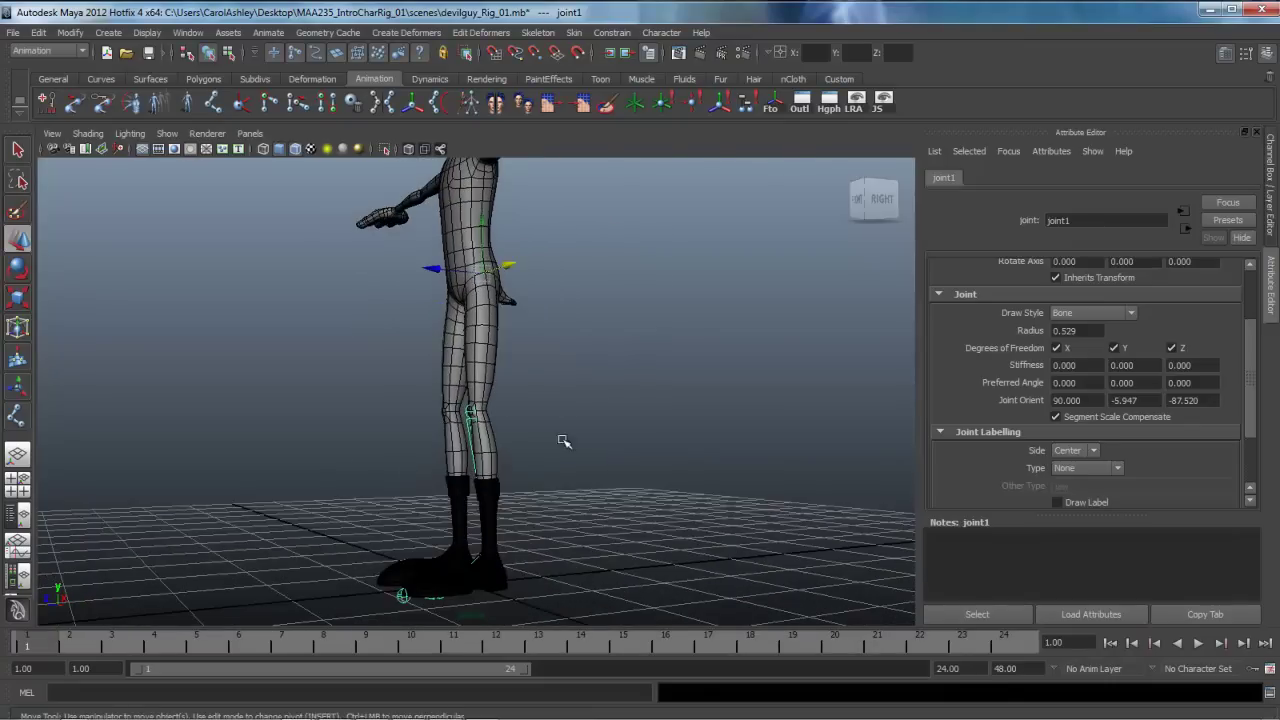
pyautogui.keyDown('alt'); pyautogui.moveTo(554, 462); pyautogui.dragTo(618, 466); pyautogui.keyUp('alt')
pyautogui.click(440, 147)
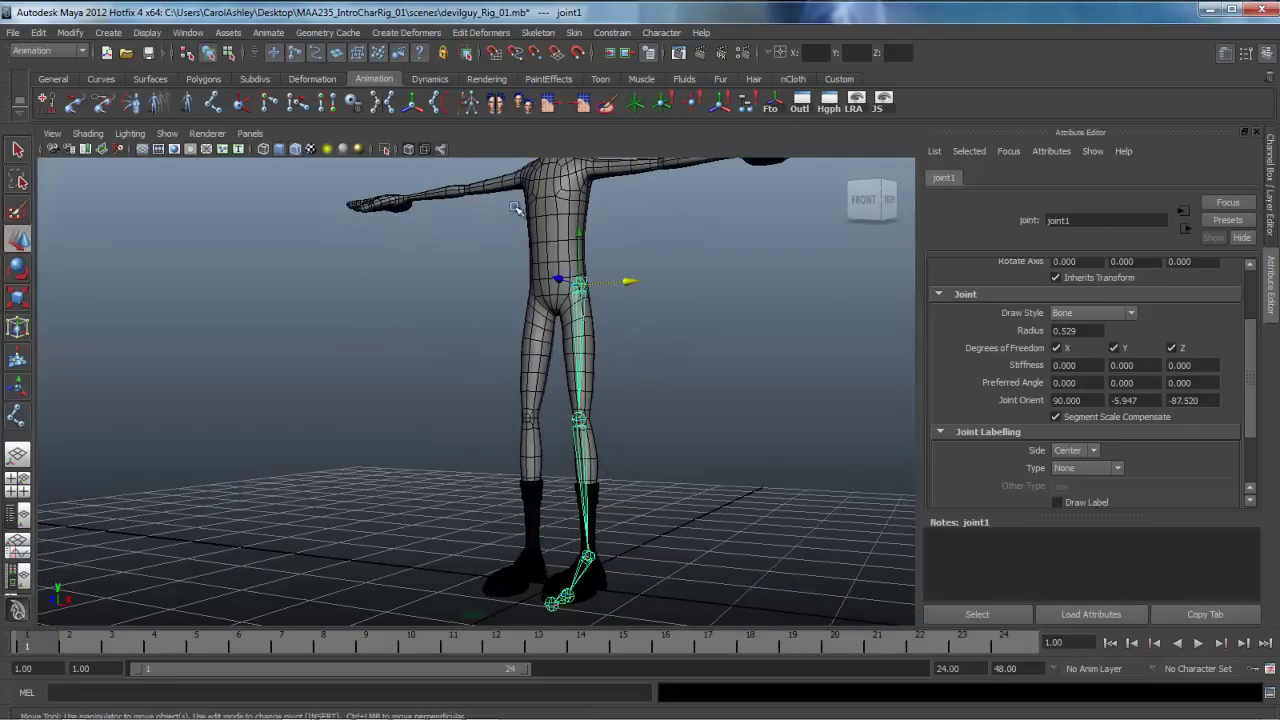
# Step: Inspect the leg joint chain's placement inside the mesh from the front and side in the perspective view
pyautogui.keyDown('alt'); pyautogui.moveTo(634, 416); pyautogui.dragTo(515, 430); pyautogui.keyUp('alt')
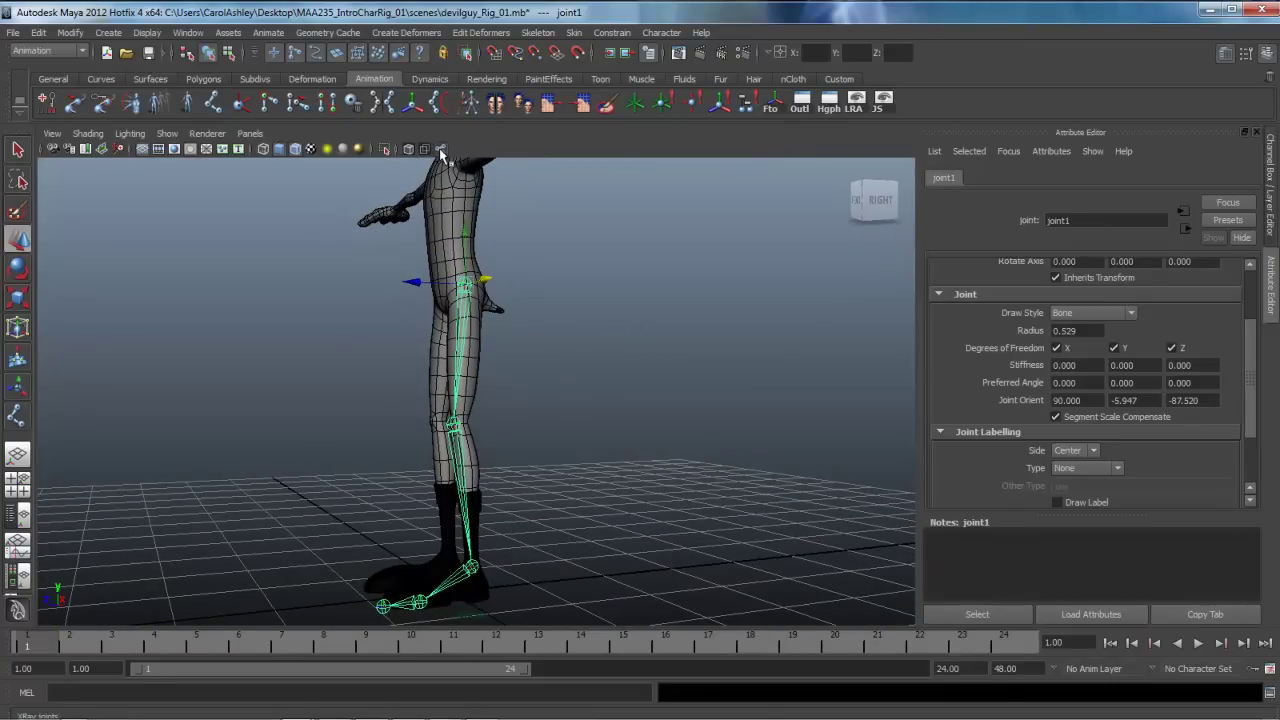
pyautogui.keyDown('alt'); pyautogui.moveTo(449, 171); pyautogui.dragTo(459, 367); pyautogui.keyUp('alt')
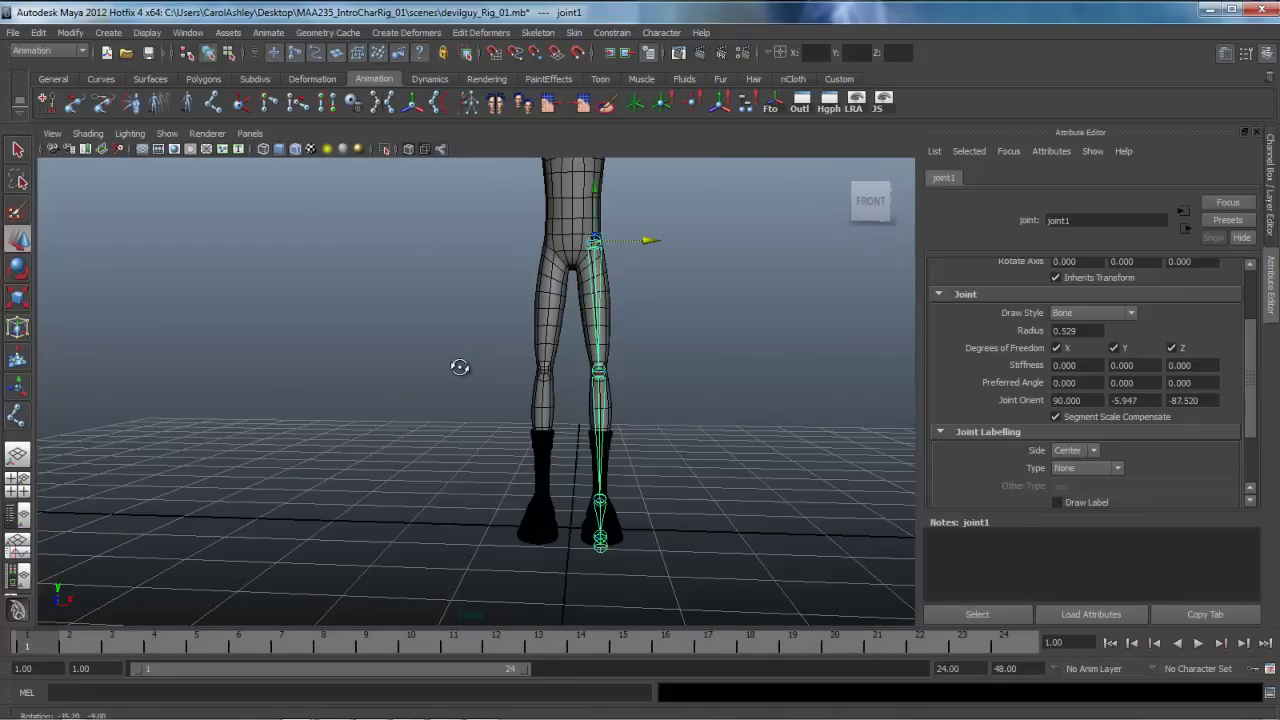
pyautogui.keyDown('alt'); pyautogui.moveTo(463, 354); pyautogui.dragTo(440, 397, button='middle'); pyautogui.keyUp('alt')
pyautogui.keyDown('alt'); pyautogui.moveTo(440, 397); pyautogui.dragTo(371, 349); pyautogui.keyUp('alt')
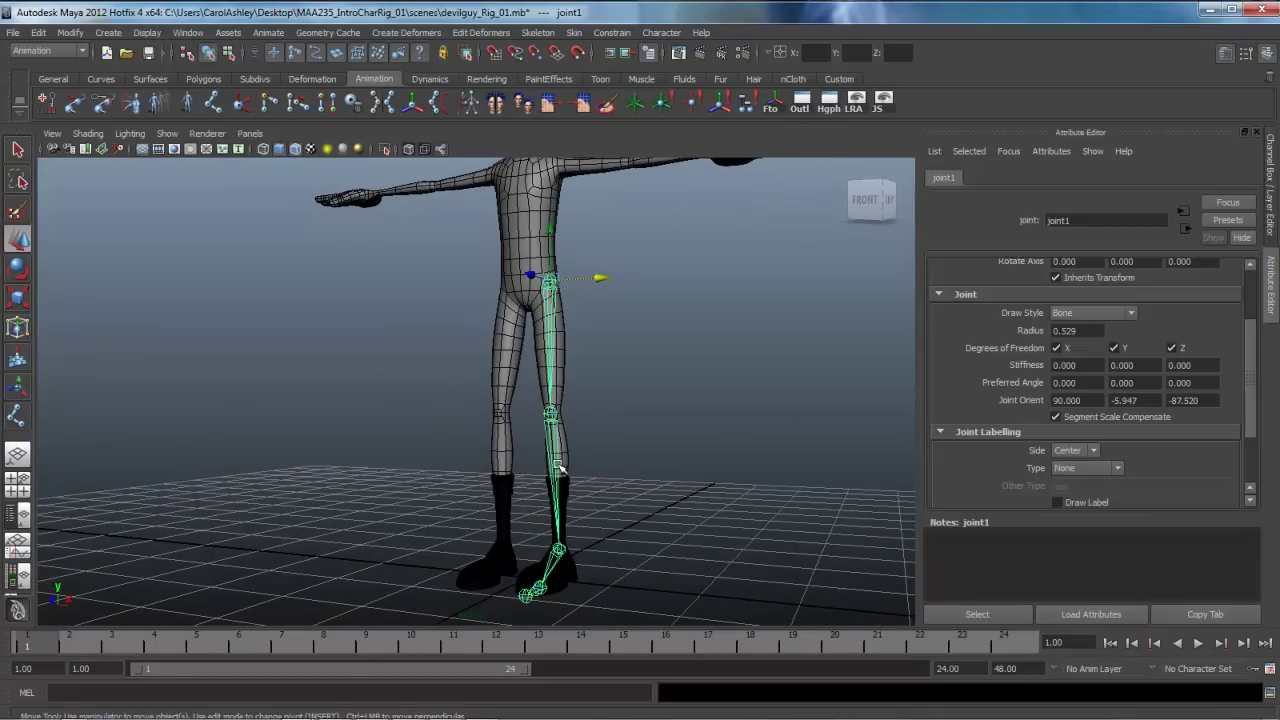
pyautogui.keyDown('alt'); pyautogui.moveTo(380, 406); pyautogui.dragTo(565, 381, button='right'); pyautogui.keyUp('alt')
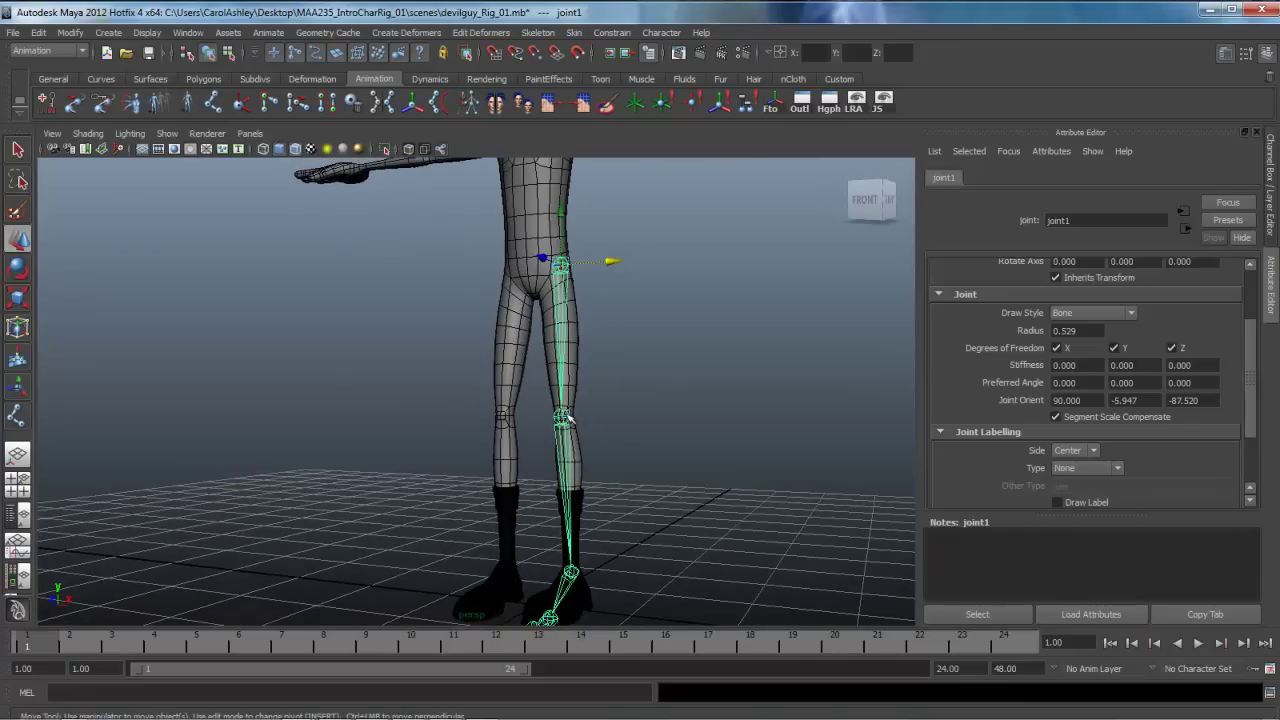
pyautogui.keyDown('alt'); pyautogui.moveTo(580, 386); pyautogui.dragTo(575, 371, button='middle'); pyautogui.keyUp('alt')
pyautogui.keyDown('alt'); pyautogui.moveTo(625, 510); pyautogui.dragTo(620, 497, button='middle'); pyautogui.keyUp('alt')
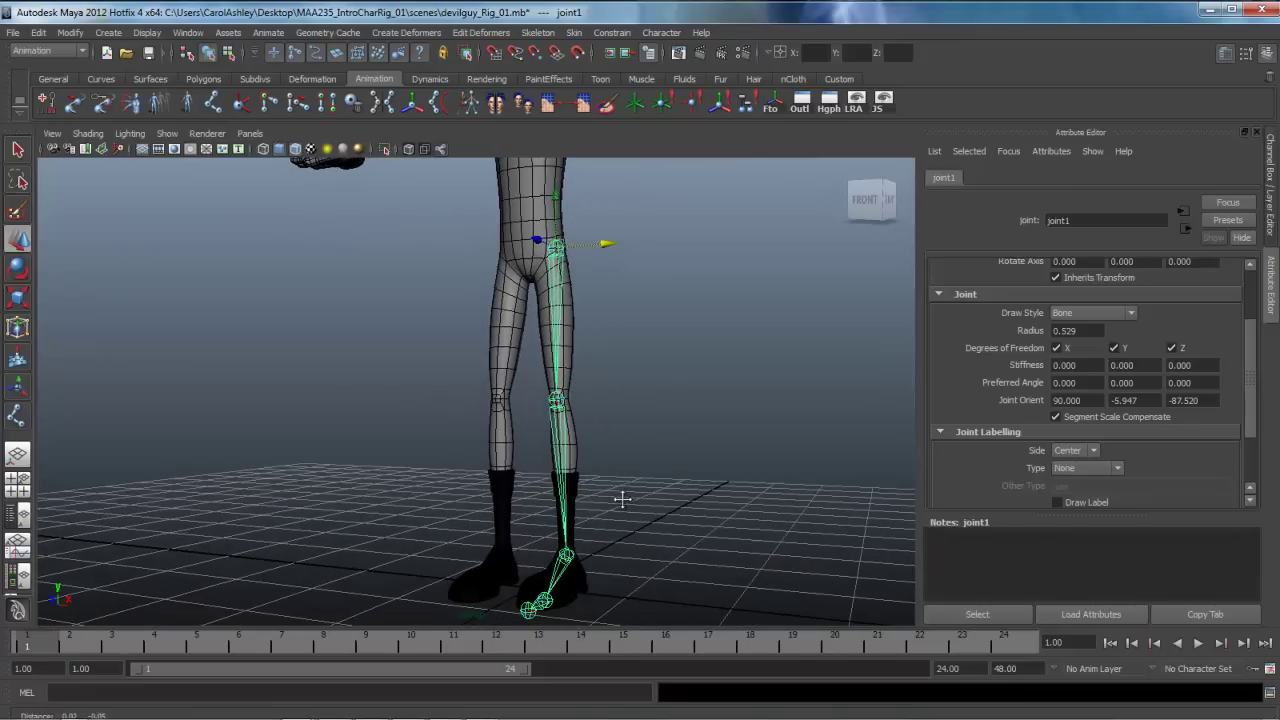
pyautogui.keyDown('alt'); pyautogui.moveTo(623, 552); pyautogui.dragTo(620, 547, button='middle'); pyautogui.keyUp('alt')
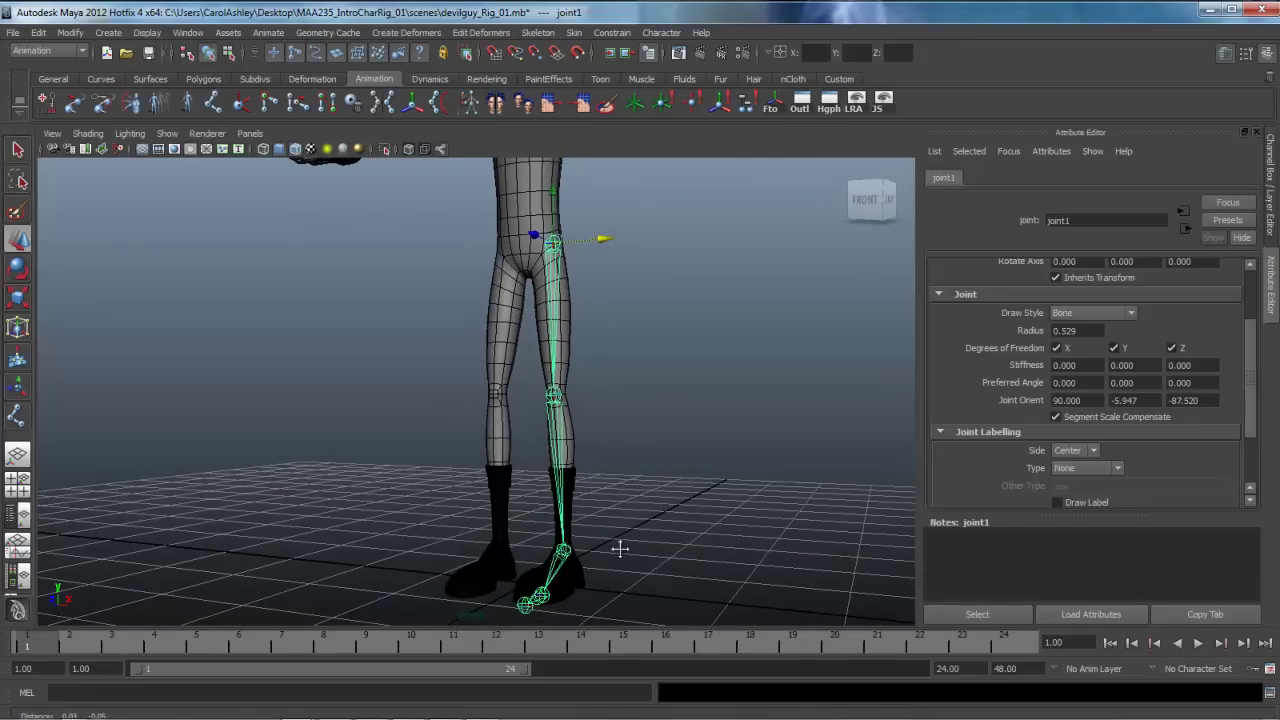
pyautogui.keyDown('alt'); pyautogui.moveTo(536, 500); pyautogui.dragTo(505, 492); pyautogui.keyUp('alt')
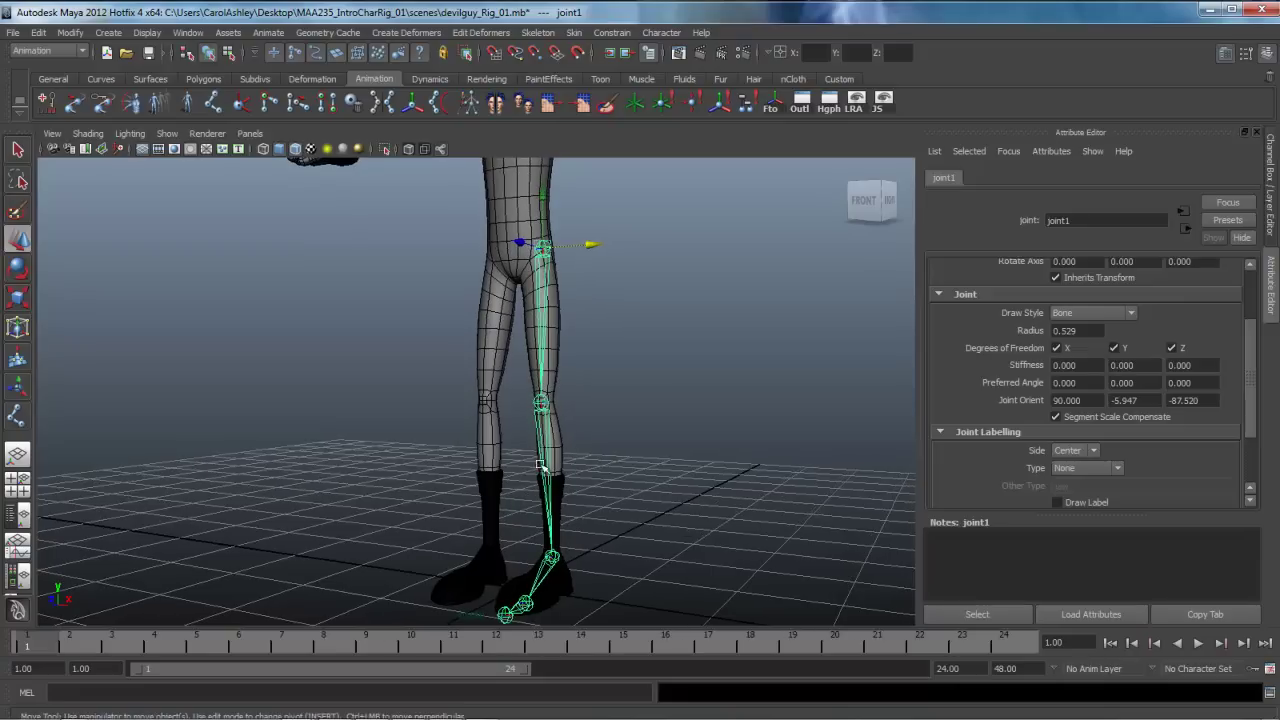
pyautogui.keyDown('alt'); pyautogui.moveTo(511, 420); pyautogui.dragTo(372, 425); pyautogui.keyUp('alt')
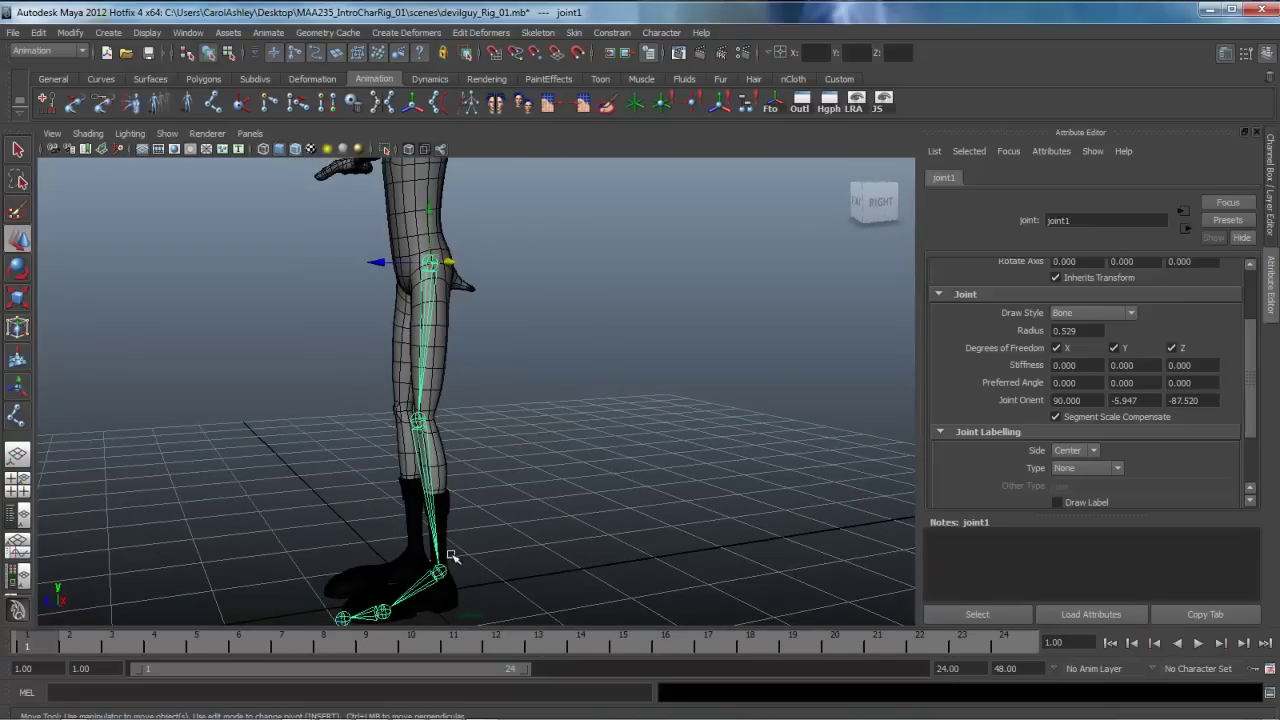
pyautogui.keyDown('alt'); pyautogui.moveTo(482, 566); pyautogui.dragTo(448, 557); pyautogui.keyUp('alt')
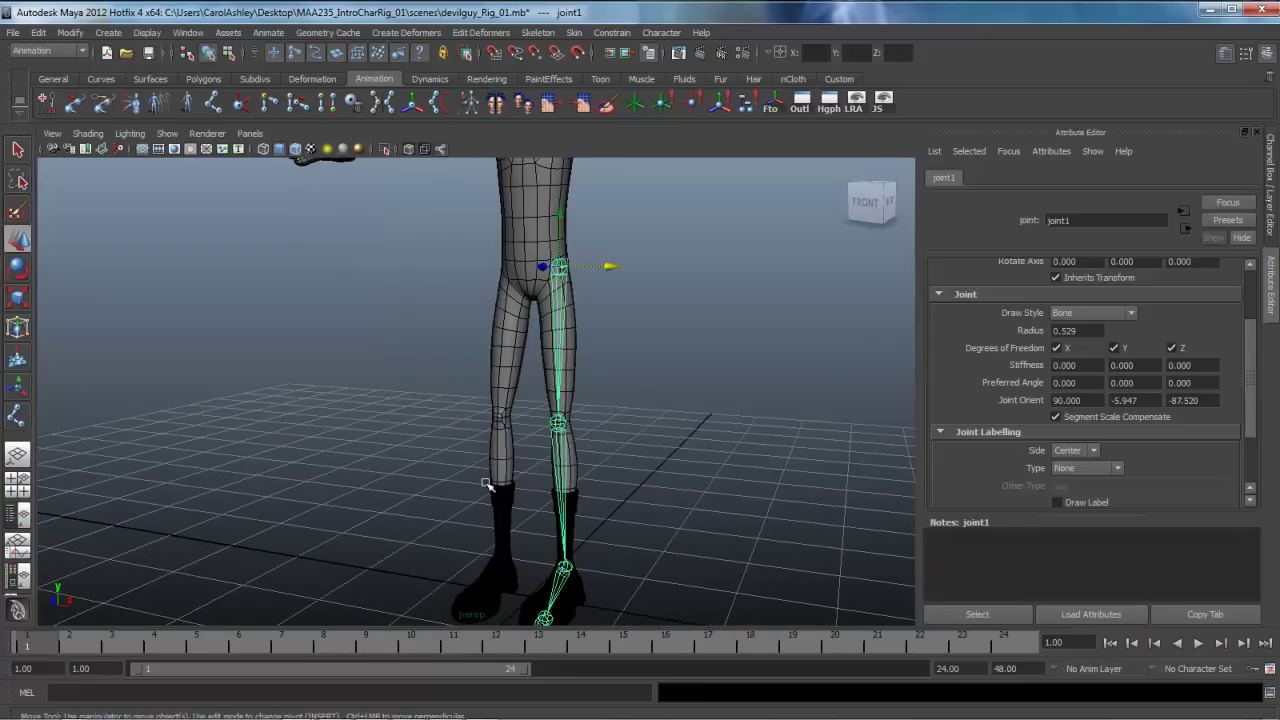
pyautogui.keyDown('alt'); pyautogui.moveTo(620, 538); pyautogui.dragTo(606, 525); pyautogui.keyUp('alt')
pyautogui.moveTo(360, 543)
pyautogui.keyDown('alt'); pyautogui.mouseDown()
pyautogui.moveTo(380, 517)
pyautogui.moveTo(361, 547)
pyautogui.mouseUp(); pyautogui.keyUp('alt')
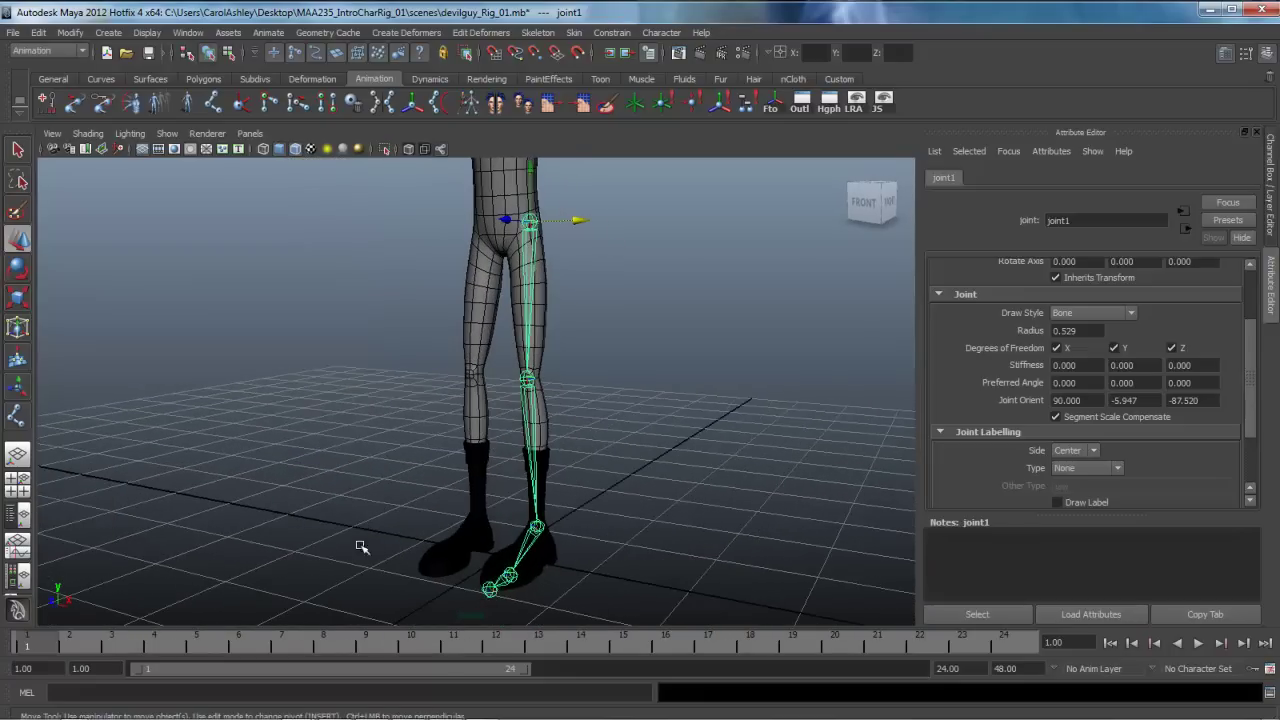
# Step: Select the whole leg joint hierarchy from the hip joint with the MEL command "select -hi" and display its local rotation axes
pyautogui.keyDown('alt'); pyautogui.moveTo(437, 487); pyautogui.dragTo(436, 500); pyautogui.keyUp('alt')
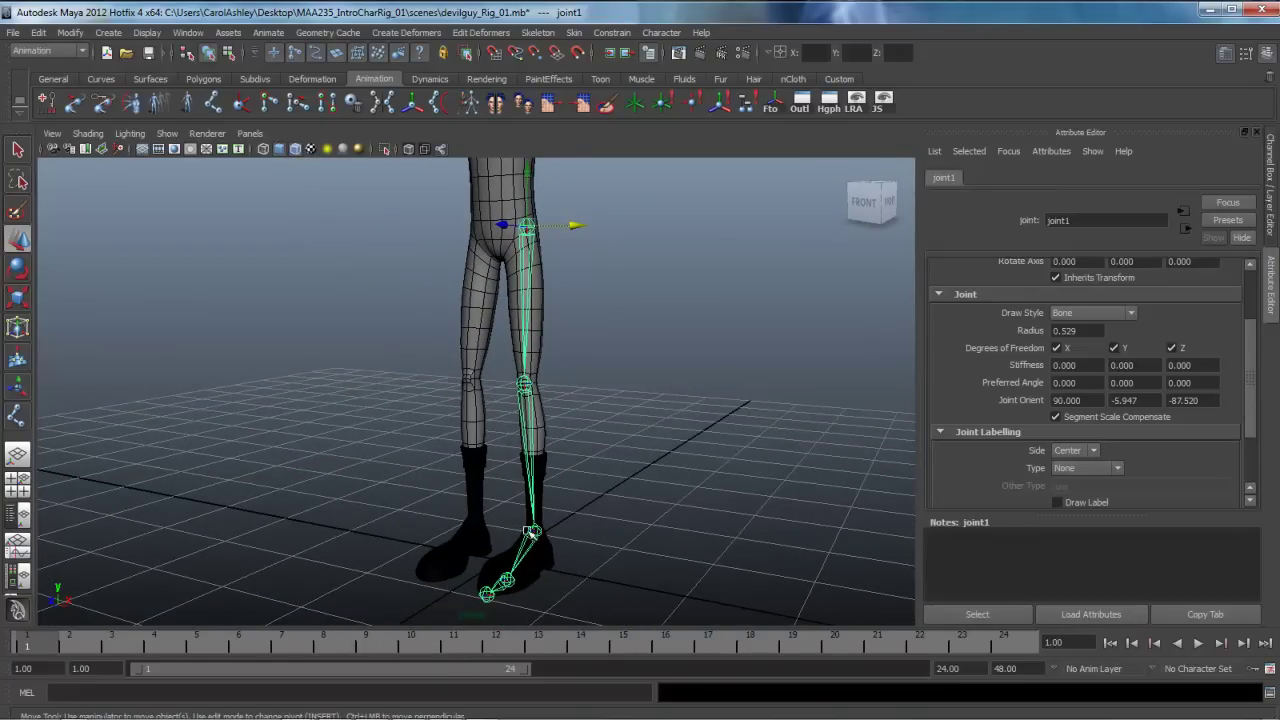
pyautogui.click(527, 226)
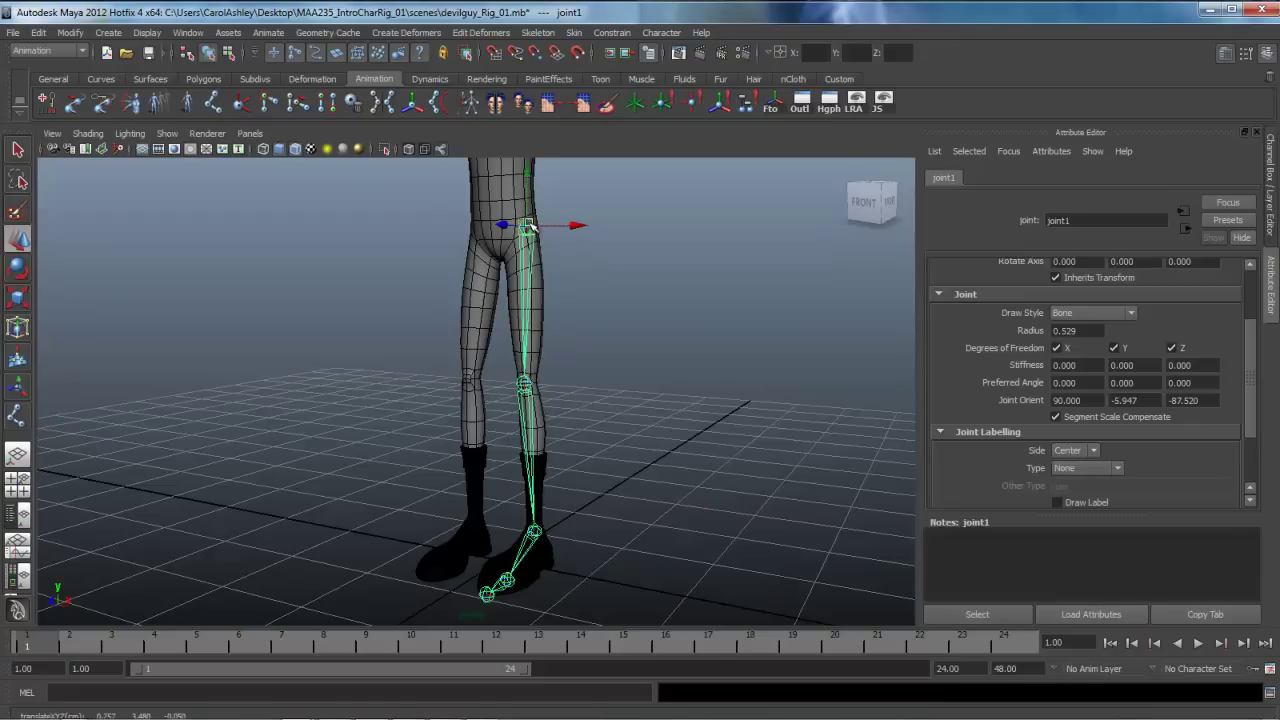
pyautogui.keyDown('alt'); pyautogui.moveTo(303, 522); pyautogui.dragTo(304, 504, button='middle'); pyautogui.keyUp('alt')
pyautogui.click(166, 693)
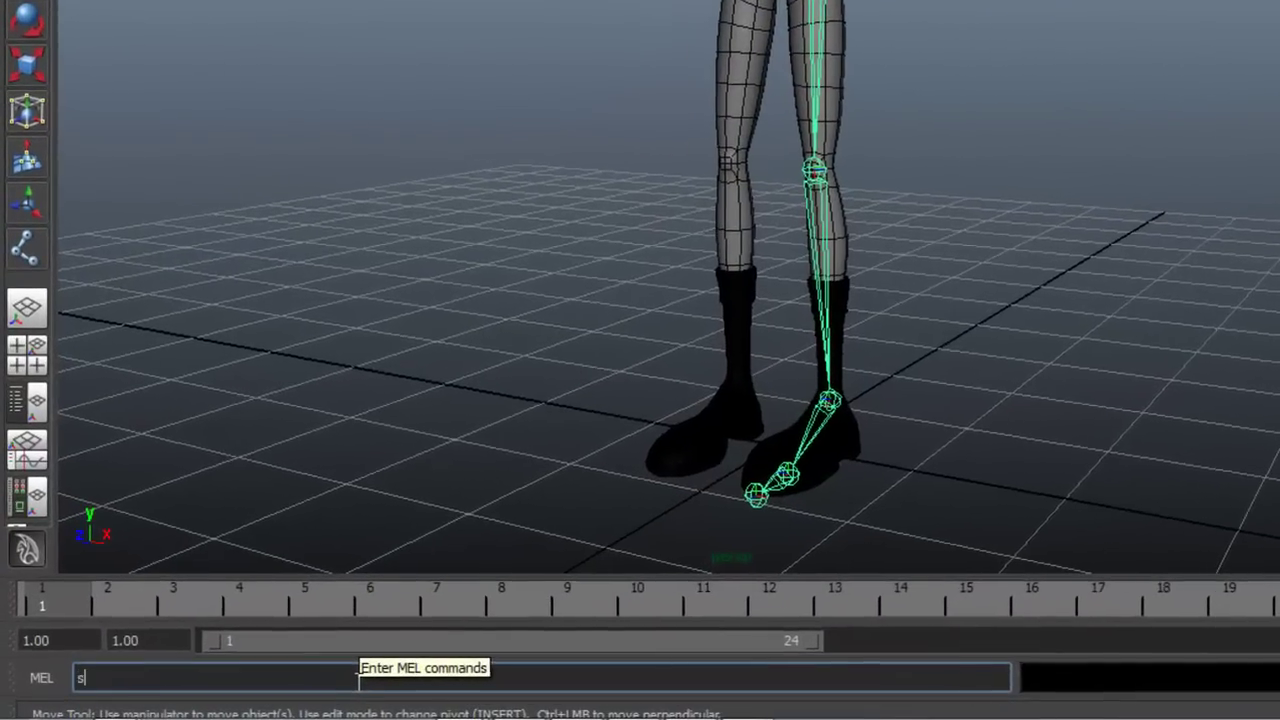
pyautogui.write('select -hi')
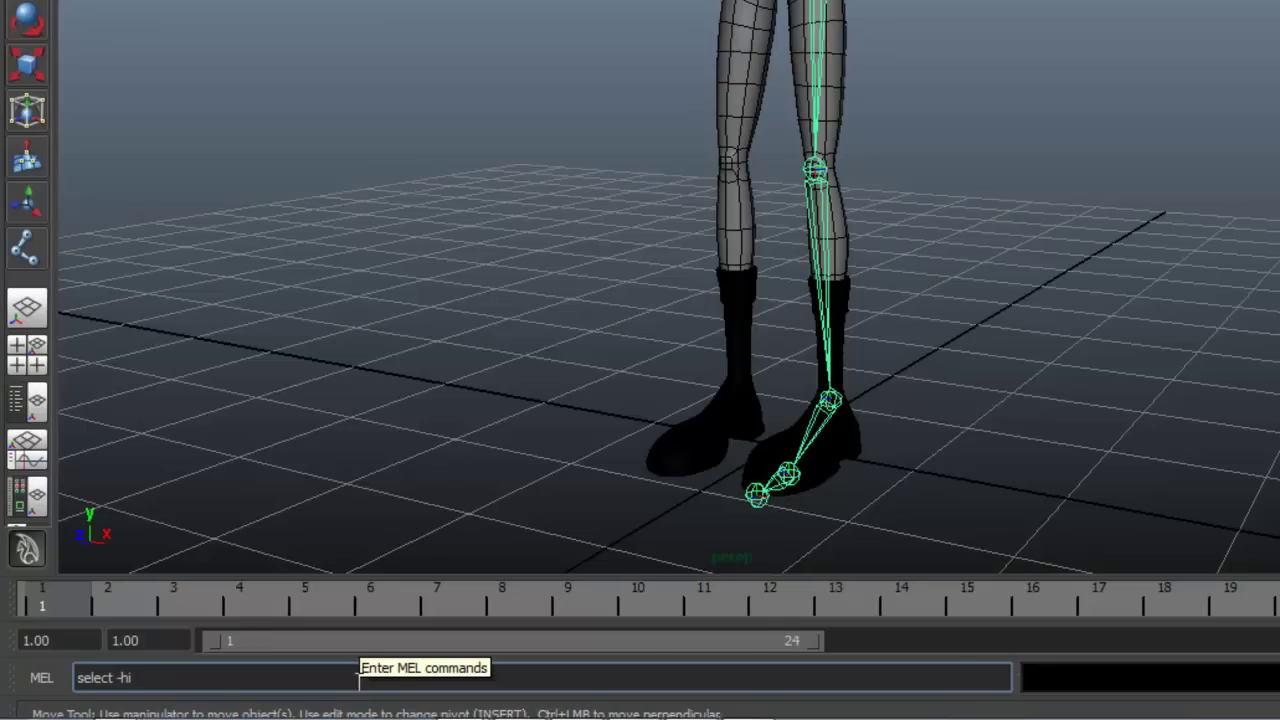
pyautogui.press('Return')
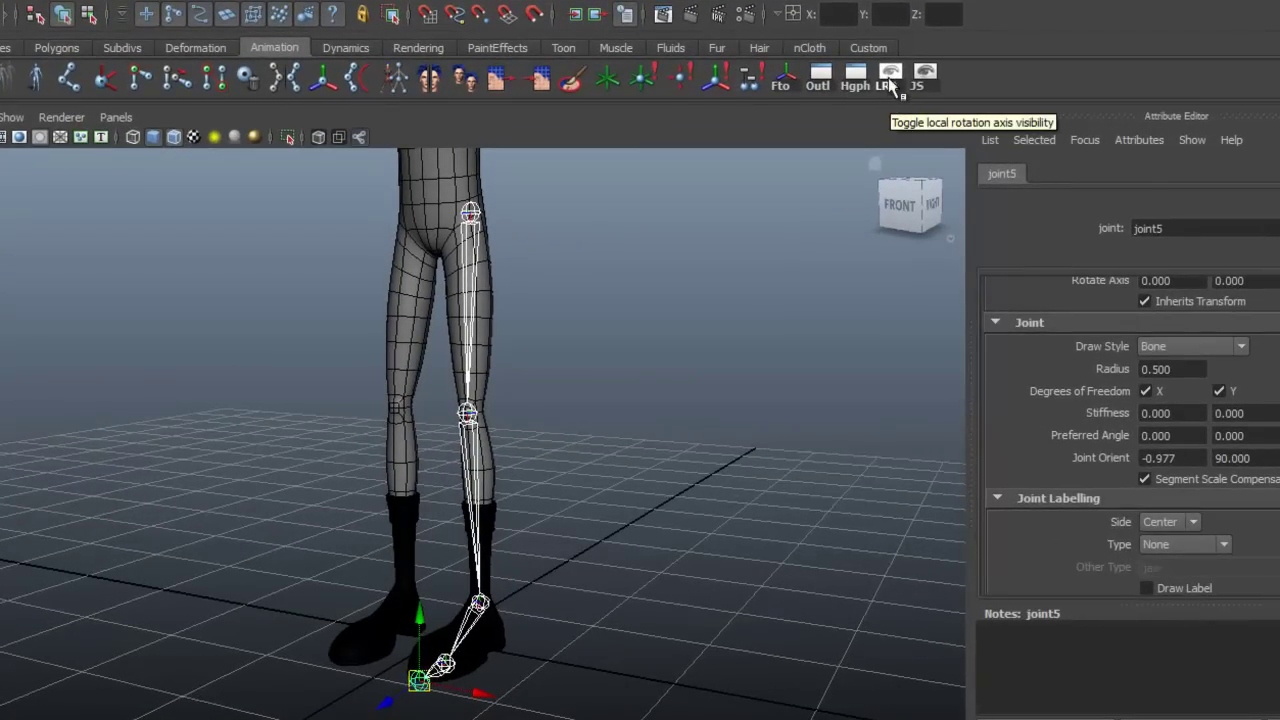
pyautogui.click(890, 82)
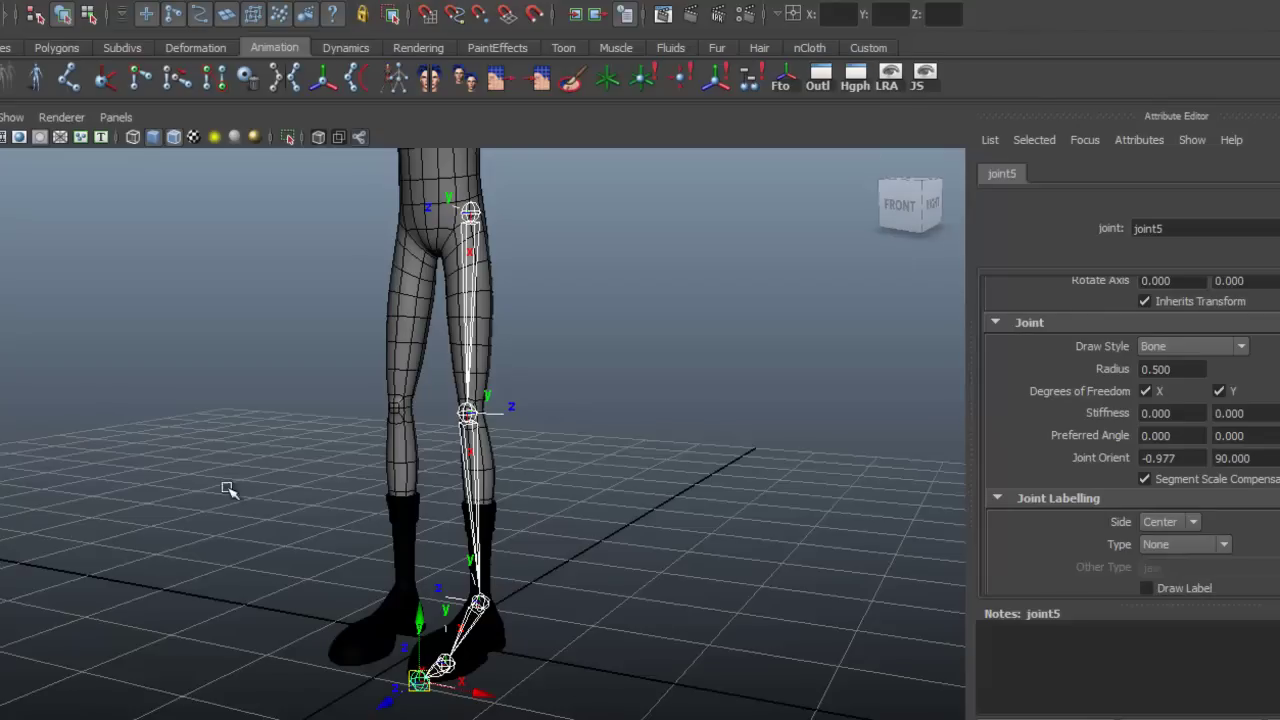
# Step: Examine the local rotation axes up close at the knee, ankle, ball and toe joints
pyautogui.keyDown('alt'); pyautogui.moveTo(424, 481); pyautogui.dragTo(611, 486, button='right'); pyautogui.keyUp('alt')
pyautogui.moveTo(611, 486)
pyautogui.keyDown('alt'); pyautogui.mouseDown()
pyautogui.moveTo(626, 489)
pyautogui.moveTo(608, 480)
pyautogui.mouseUp(); pyautogui.keyUp('alt')
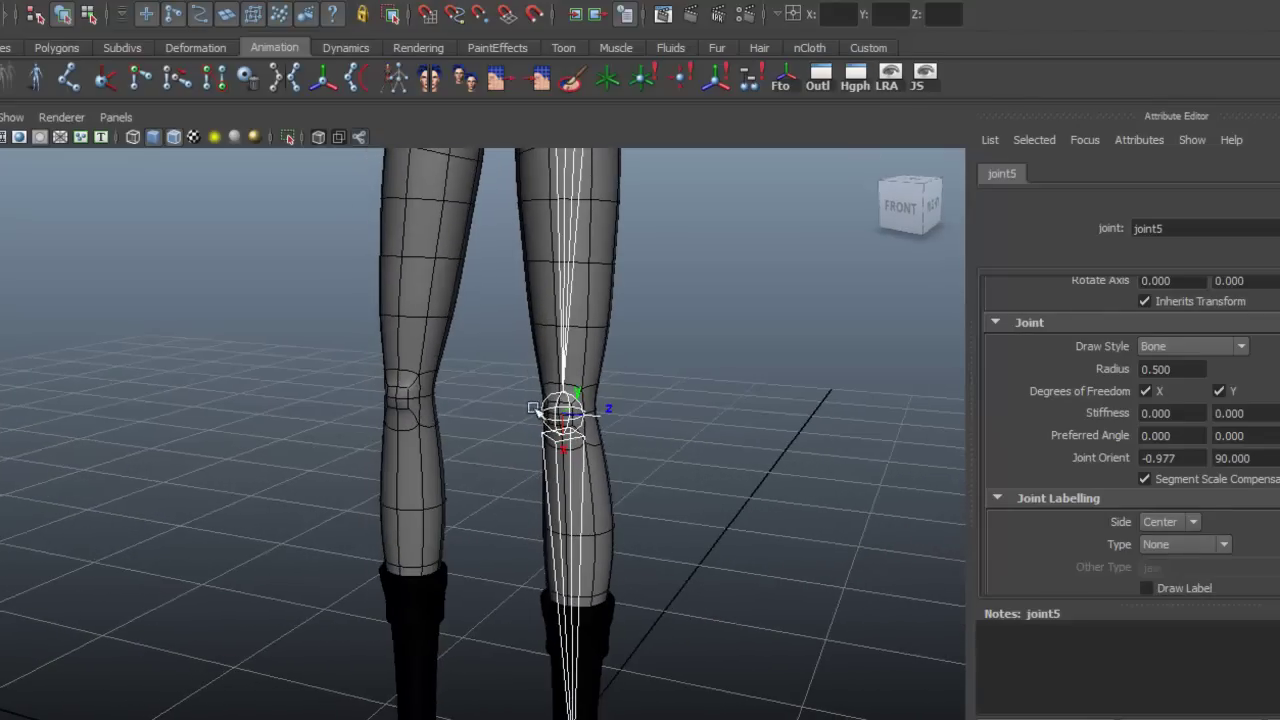
pyautogui.keyDown('alt'); pyautogui.moveTo(497, 510); pyautogui.dragTo(386, 514, button='middle'); pyautogui.keyUp('alt')
pyautogui.moveTo(386, 514)
pyautogui.keyDown('alt'); pyautogui.mouseDown(button='right')
pyautogui.moveTo(581, 502)
pyautogui.moveTo(363, 506)
pyautogui.mouseUp(button='right'); pyautogui.keyUp('alt')
pyautogui.keyDown('alt'); pyautogui.moveTo(363, 506); pyautogui.dragTo(371, 160, button='middle'); pyautogui.keyUp('alt')
pyautogui.keyDown('alt'); pyautogui.moveTo(532, 580); pyautogui.dragTo(546, 700, button='middle'); pyautogui.keyUp('alt')
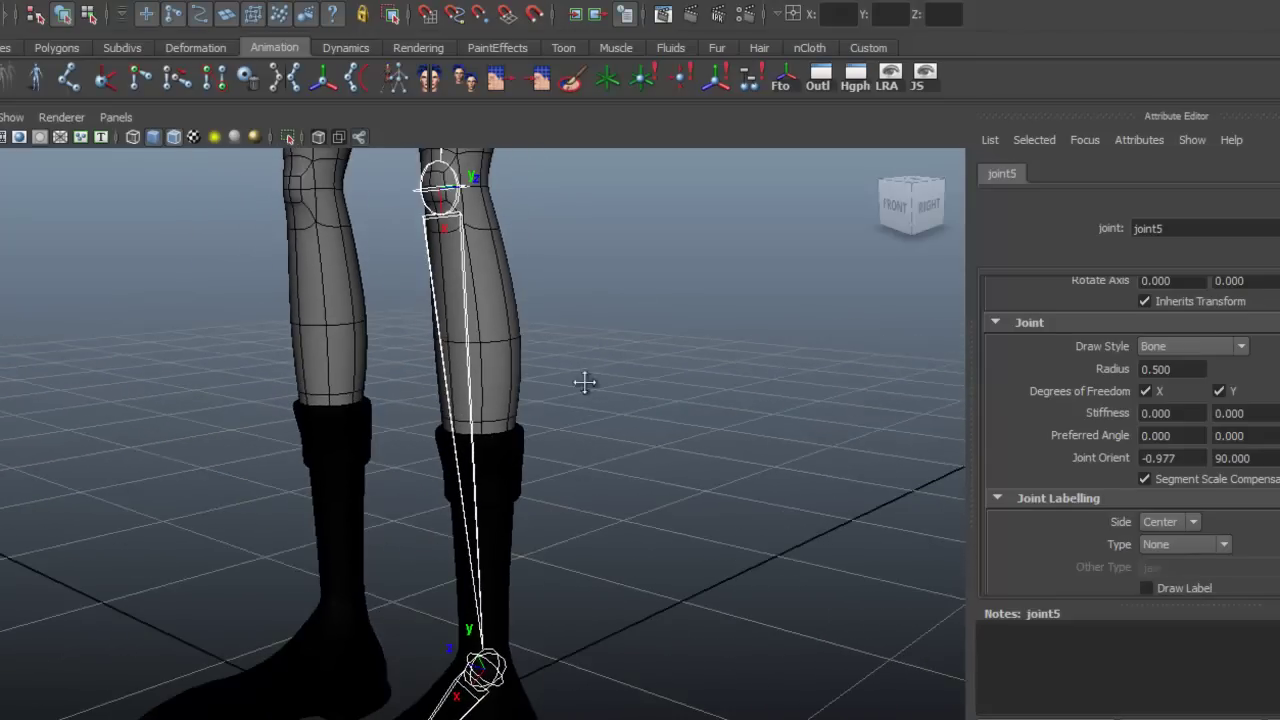
pyautogui.keyDown('alt'); pyautogui.moveTo(583, 380); pyautogui.dragTo(580, 712, button='middle'); pyautogui.keyUp('alt')
pyautogui.keyDown('alt'); pyautogui.moveTo(677, 551); pyautogui.dragTo(446, 543, button='right'); pyautogui.keyUp('alt')
pyautogui.keyDown('alt'); pyautogui.moveTo(318, 571); pyautogui.dragTo(414, 409, button='middle'); pyautogui.keyUp('alt')
pyautogui.keyDown('alt'); pyautogui.moveTo(414, 409); pyautogui.dragTo(220, 523); pyautogui.keyUp('alt')
pyautogui.keyDown('alt'); pyautogui.moveTo(220, 523); pyautogui.dragTo(295, 527, button='middle'); pyautogui.keyUp('alt')
pyautogui.keyDown('alt'); pyautogui.moveTo(314, 530); pyautogui.dragTo(546, 557, button='right'); pyautogui.keyUp('alt')
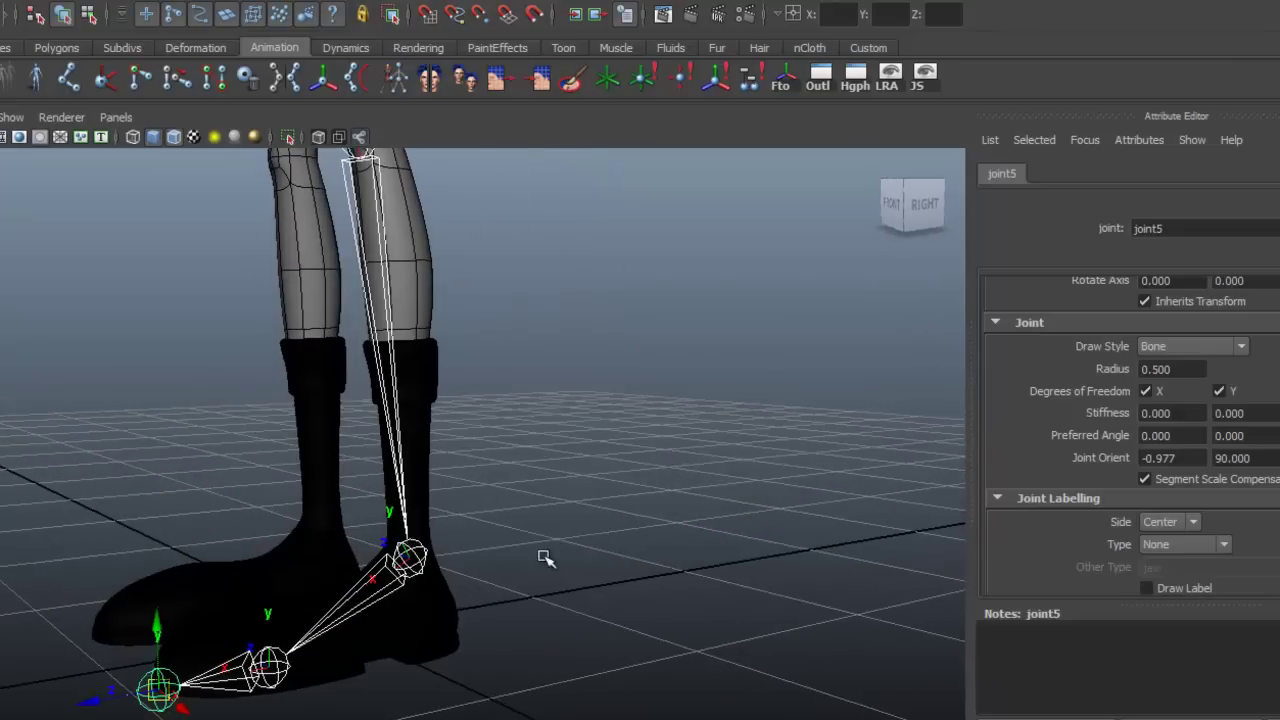
# Step: Compare the rotation axis directions along the whole leg chain from the side and front, relative to the full character
pyautogui.keyDown('alt'); pyautogui.moveTo(546, 557); pyautogui.dragTo(611, 526, button='middle'); pyautogui.keyUp('alt')
pyautogui.moveTo(611, 526)
pyautogui.keyDown('alt'); pyautogui.mouseDown()
pyautogui.moveTo(606, 566)
pyautogui.moveTo(591, 516)
pyautogui.mouseUp(); pyautogui.keyUp('alt')
pyautogui.keyDown('alt'); pyautogui.moveTo(592, 516); pyautogui.dragTo(517, 491, button='right'); pyautogui.keyUp('alt')
pyautogui.keyDown('alt'); pyautogui.moveTo(517, 491); pyautogui.dragTo(474, 541, button='middle'); pyautogui.keyUp('alt')
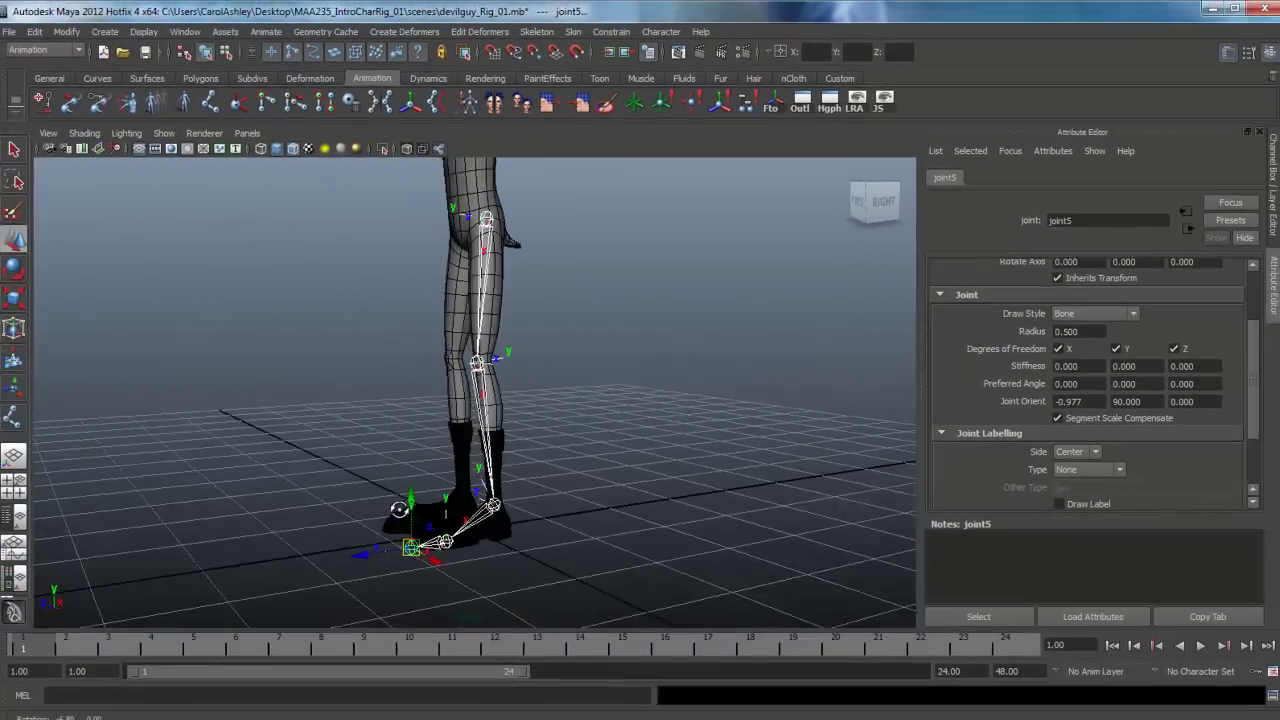
pyautogui.keyDown('alt'); pyautogui.moveTo(419, 549); pyautogui.dragTo(397, 591); pyautogui.keyUp('alt')
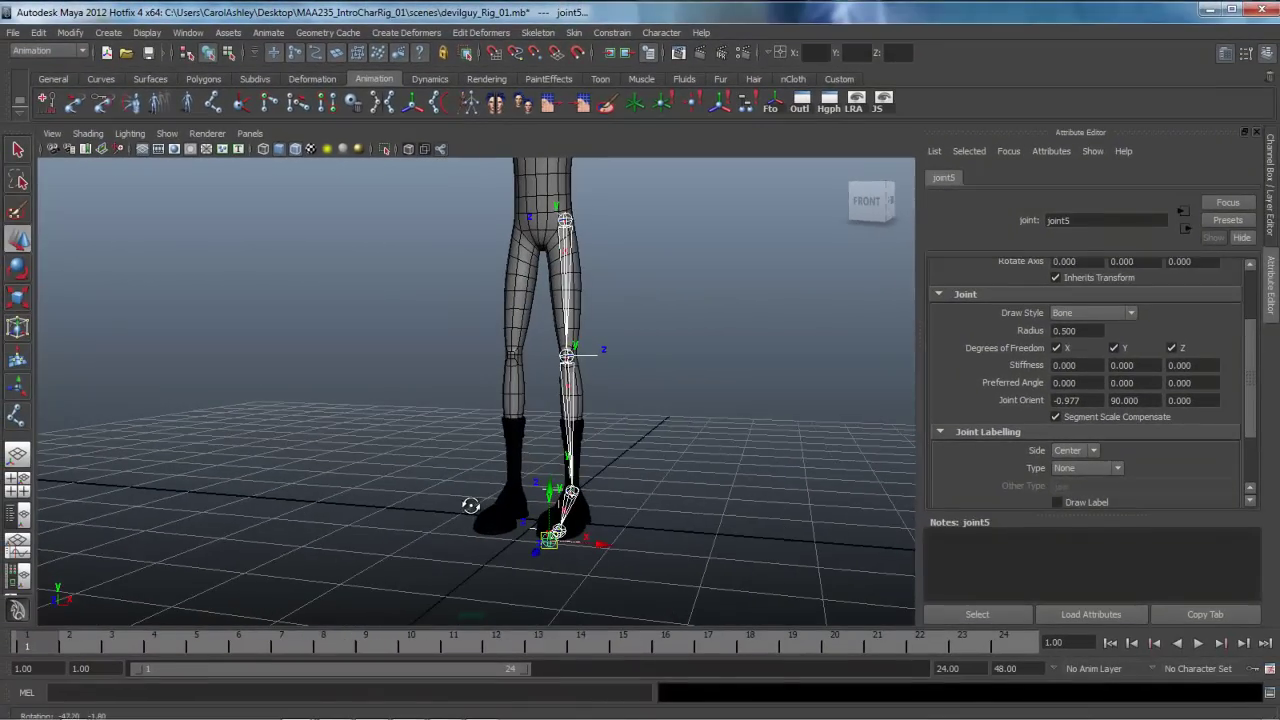
pyautogui.keyDown('alt'); pyautogui.moveTo(505, 489); pyautogui.dragTo(476, 506, button='middle'); pyautogui.keyUp('alt')
pyautogui.keyDown('alt'); pyautogui.moveTo(500, 431); pyautogui.dragTo(634, 505, button='right'); pyautogui.keyUp('alt')
pyautogui.keyDown('alt'); pyautogui.moveTo(634, 505); pyautogui.dragTo(590, 498); pyautogui.keyUp('alt')
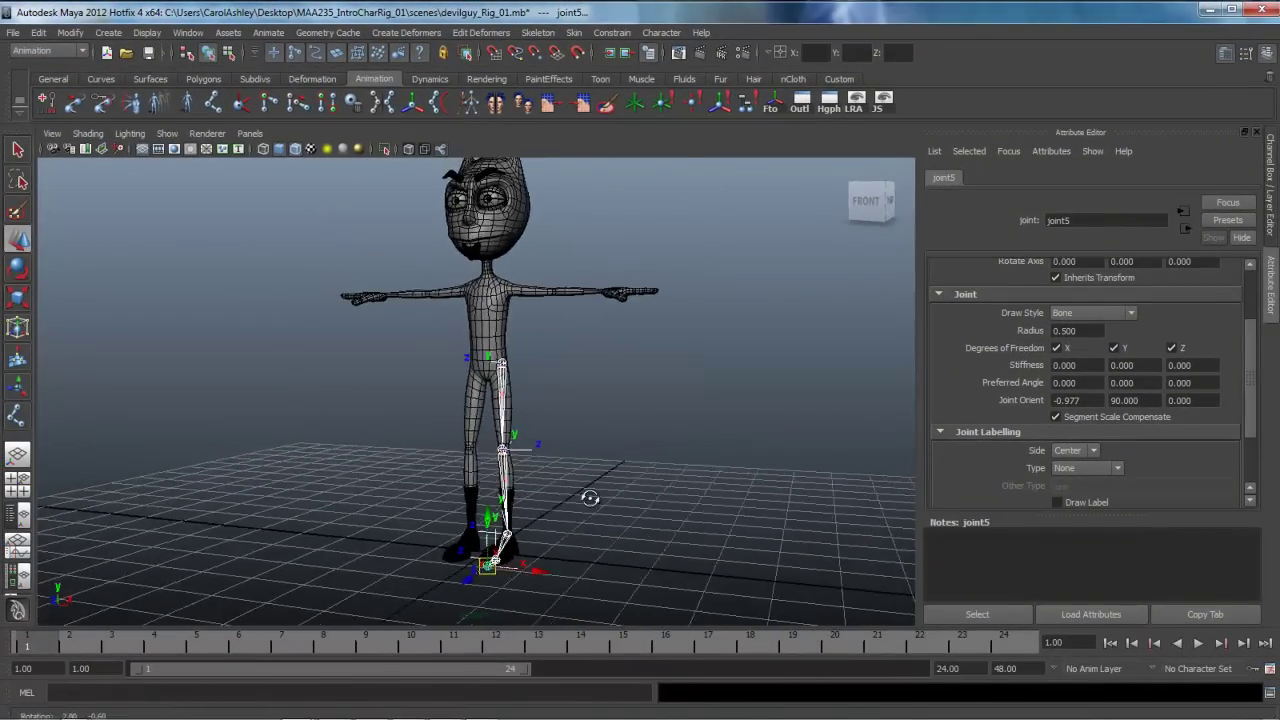